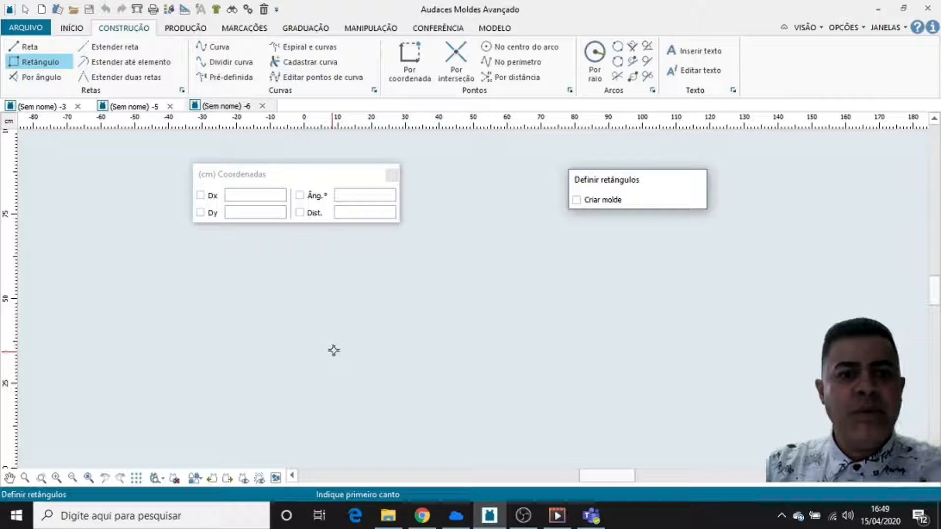
# Step: Draw a rectangle 60 cm wide and 46.5 cm high in the empty workspace
pyautogui.click(241, 195)
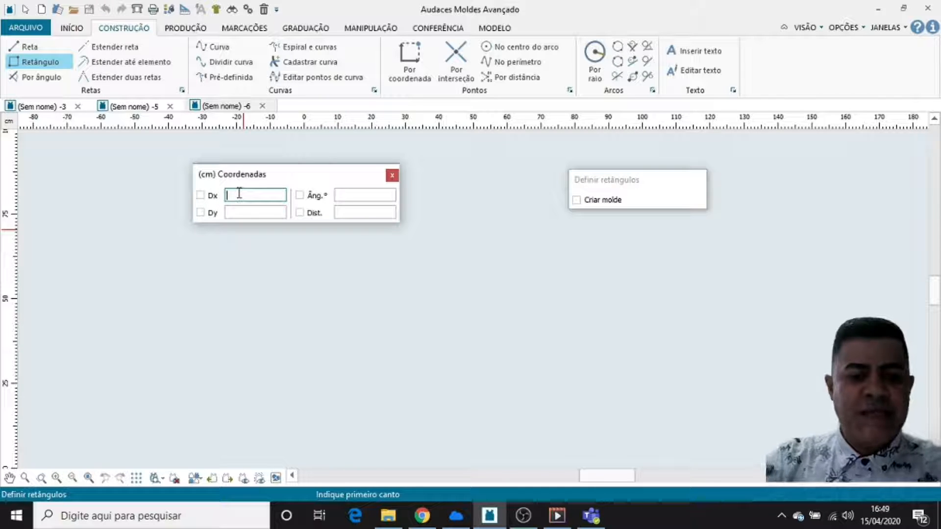
pyautogui.click(244, 212)
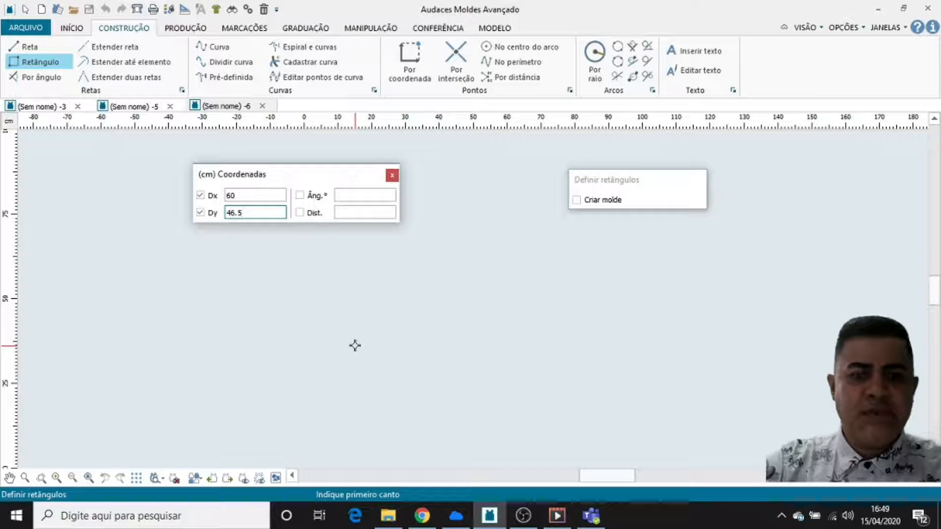
pyautogui.press('Tab')
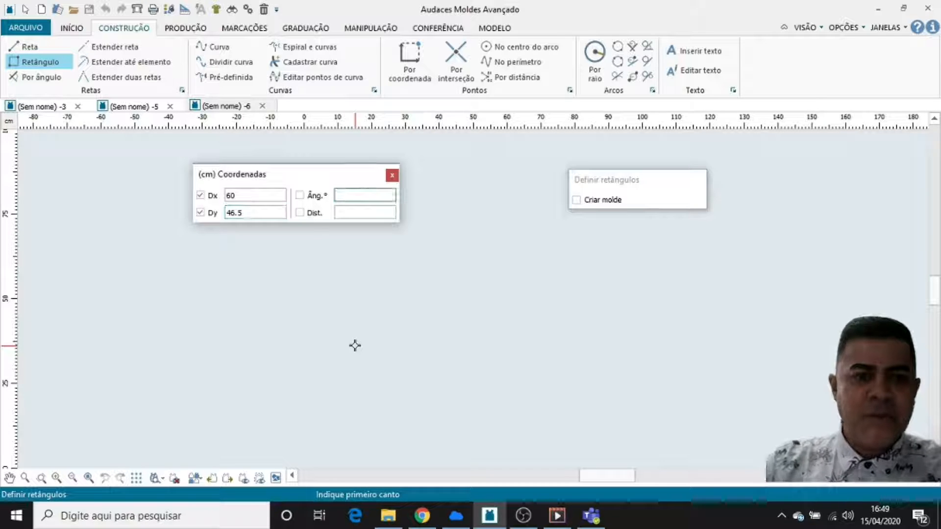
pyautogui.click(265, 320)
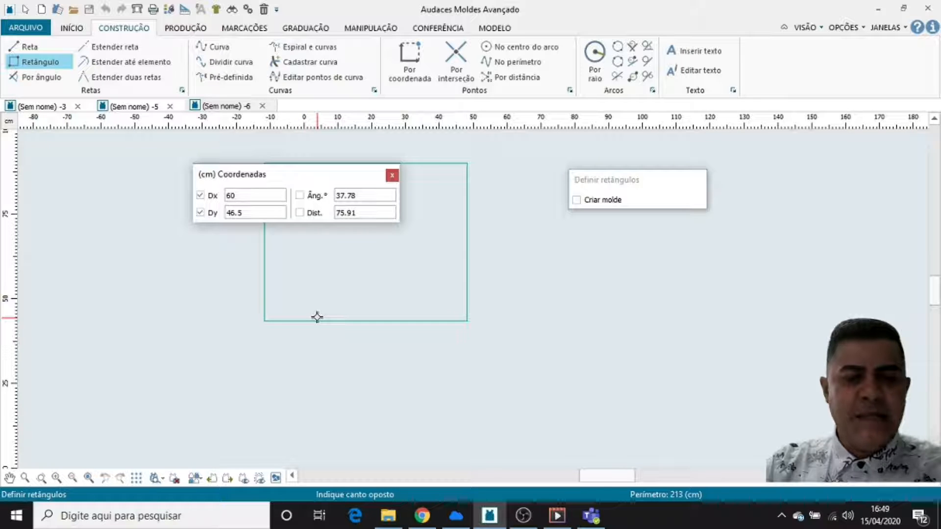
pyautogui.click(317, 317)
pyautogui.moveTo(296, 177); pyautogui.dragTo(129, 157)
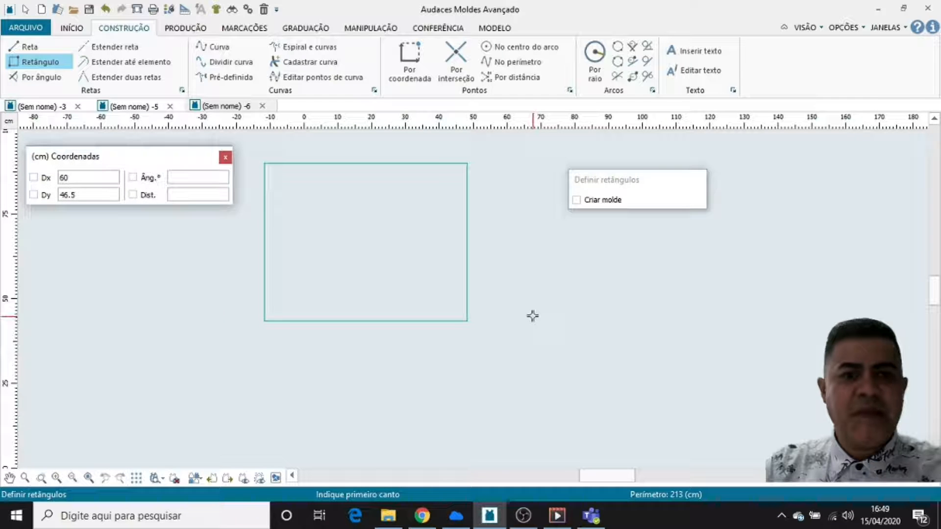
# Step: Create a line parallel to the rectangle's top edge at a distance of 23.25 cm, inside the rectangle
pyautogui.scroll(-2, 427, 294)
pyautogui.scroll(3, 390, 205)
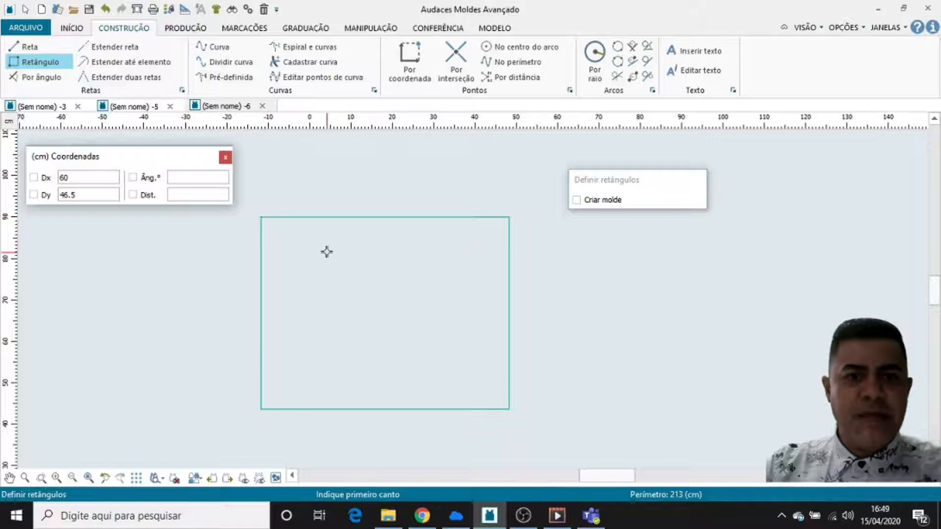
pyautogui.click(366, 29)
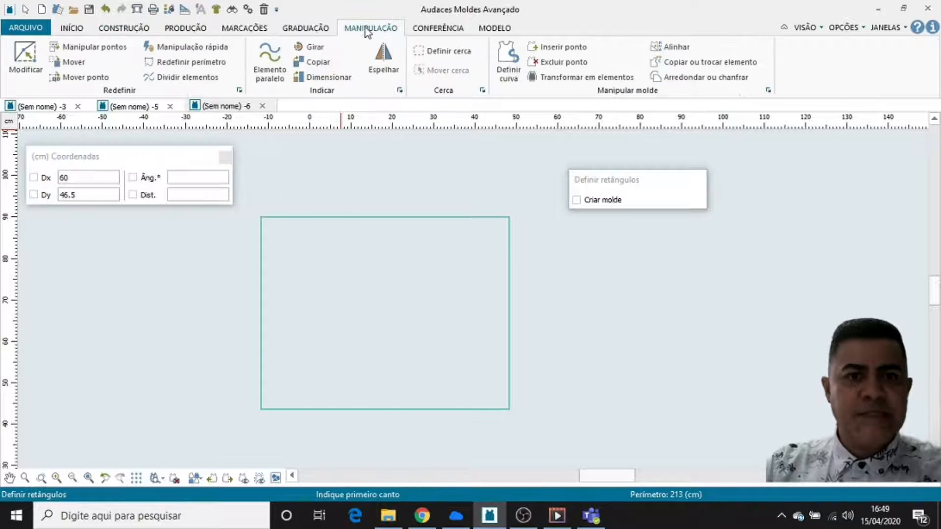
pyautogui.click(270, 74)
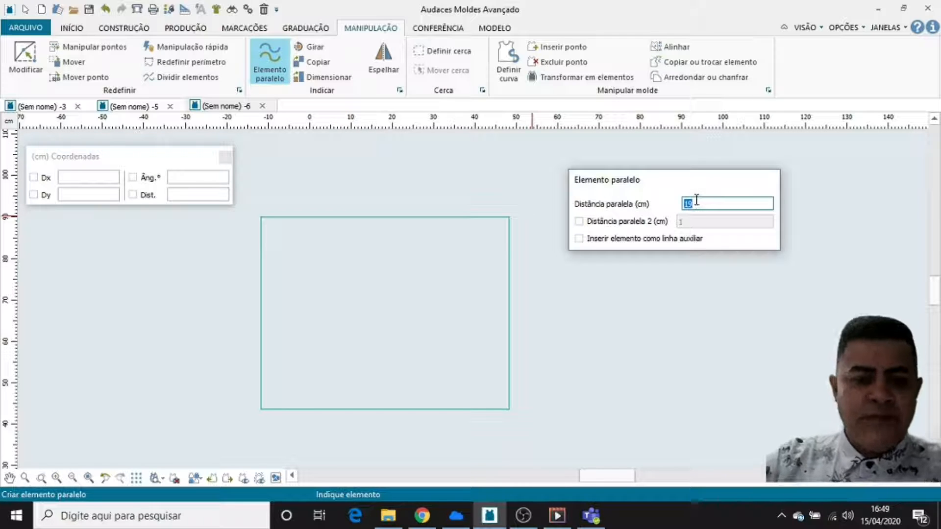
pyautogui.write('23.5')
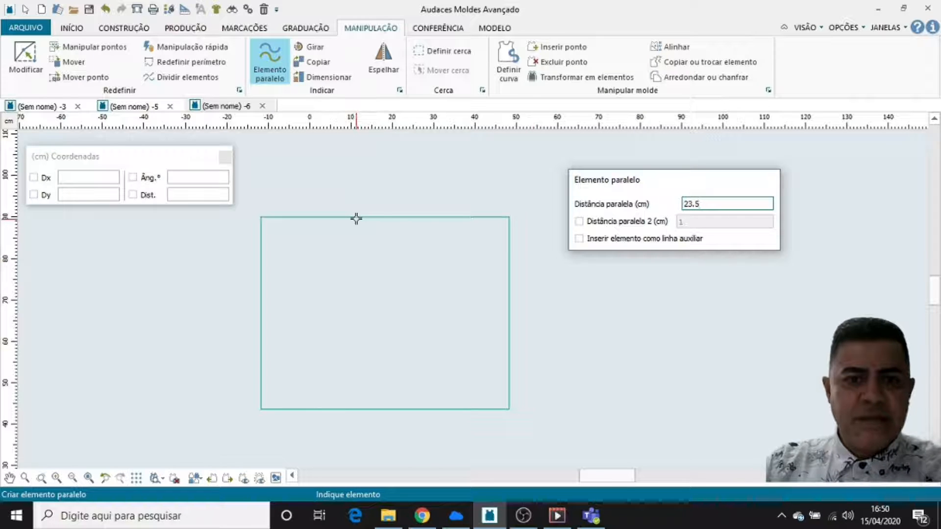
pyautogui.press('BackSpace')
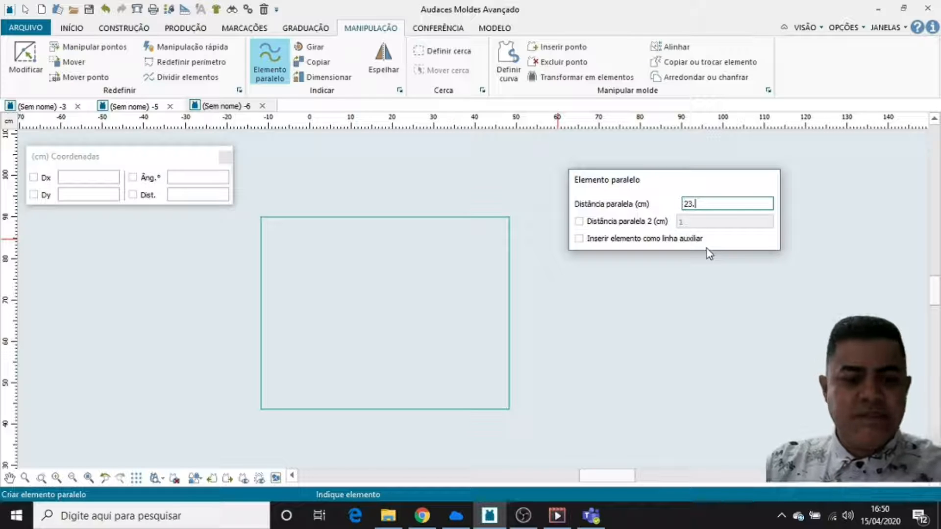
pyautogui.write('25')
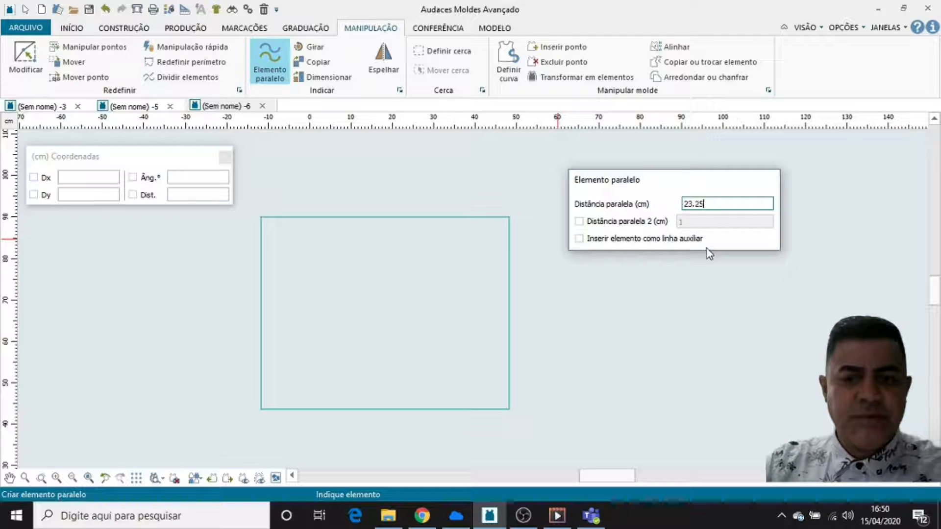
pyautogui.click(354, 217)
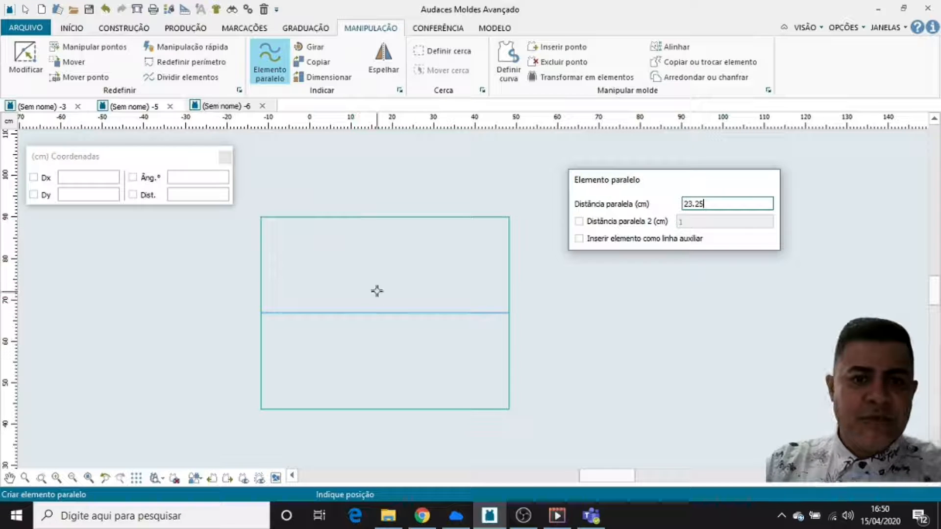
pyautogui.click(379, 293)
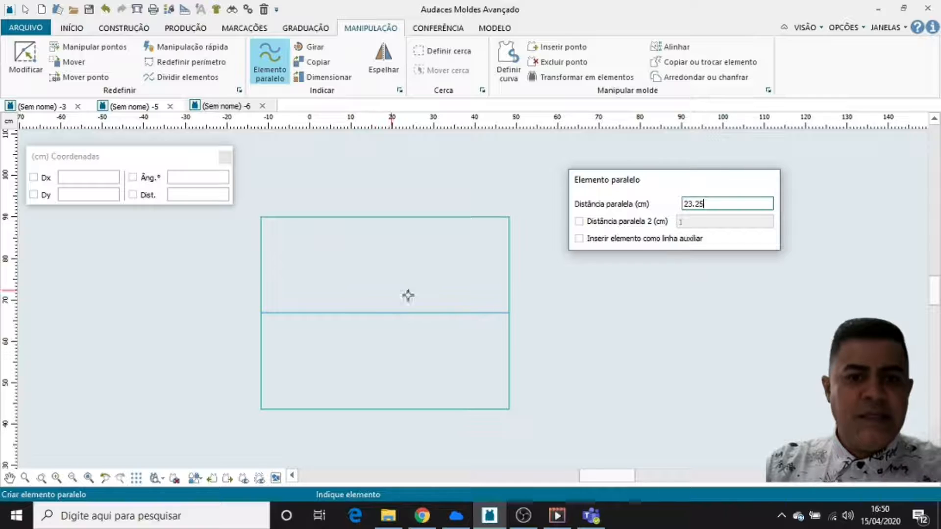
# Step: Create a line parallel to the rectangle's left edge at a distance of 19 cm, inside the rectangle
pyautogui.click(263, 281)
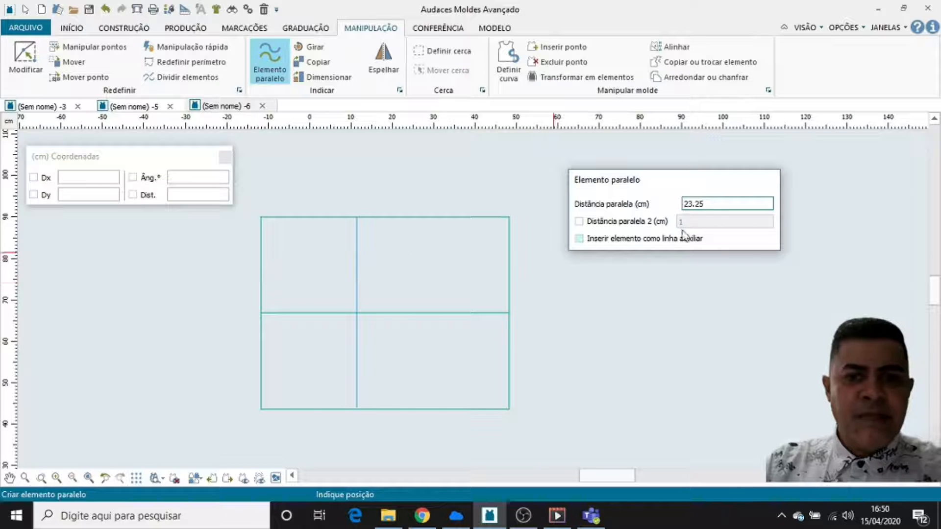
pyautogui.moveTo(712, 205); pyautogui.dragTo(679, 207)
pyautogui.write('19')
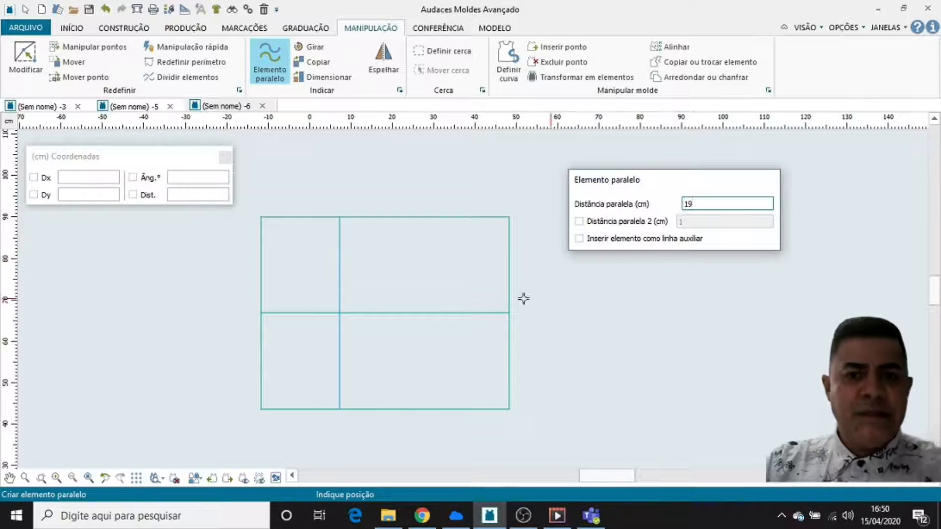
pyautogui.click(309, 272)
# Step: Create another inner line parallel to the rectangle's left edge at a distance of 9 cm
pyautogui.click(261, 272)
pyautogui.click(709, 208)
pyautogui.press('BackSpace')
pyautogui.press('BackSpace')
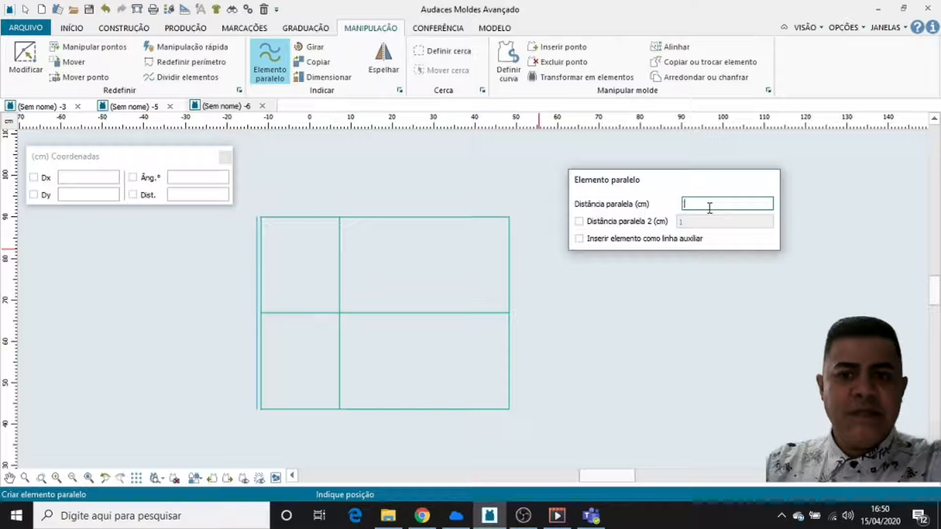
pyautogui.write('9')
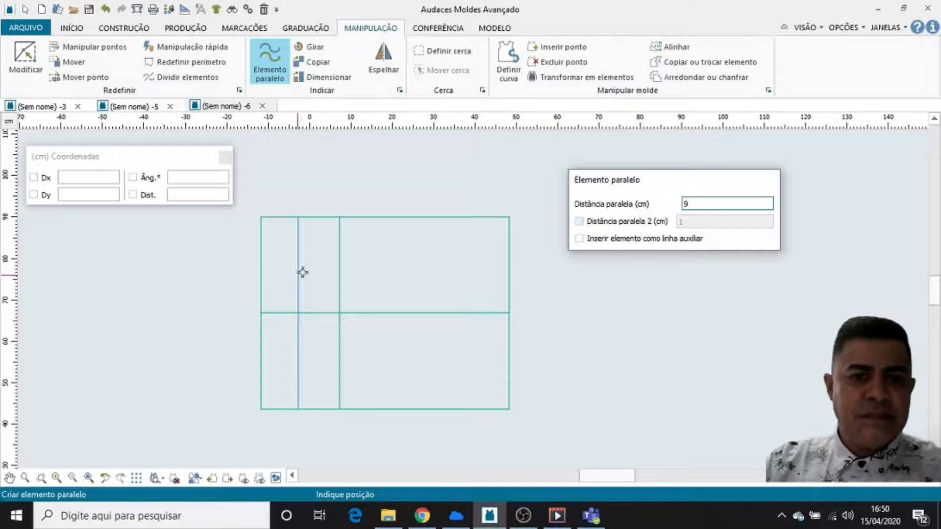
pyautogui.click(293, 271)
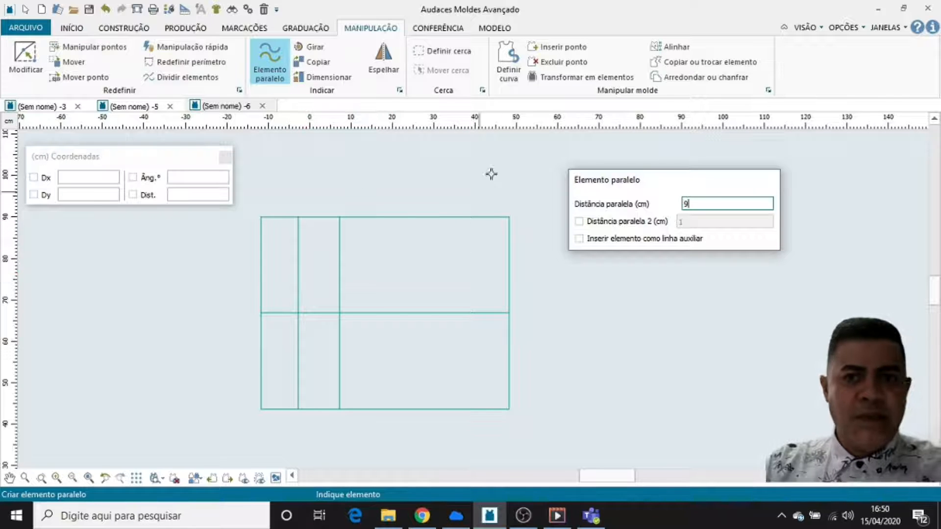
# Step: Insert the text label A just outside the rectangle's upper-left corner
pyautogui.click(73, 29)
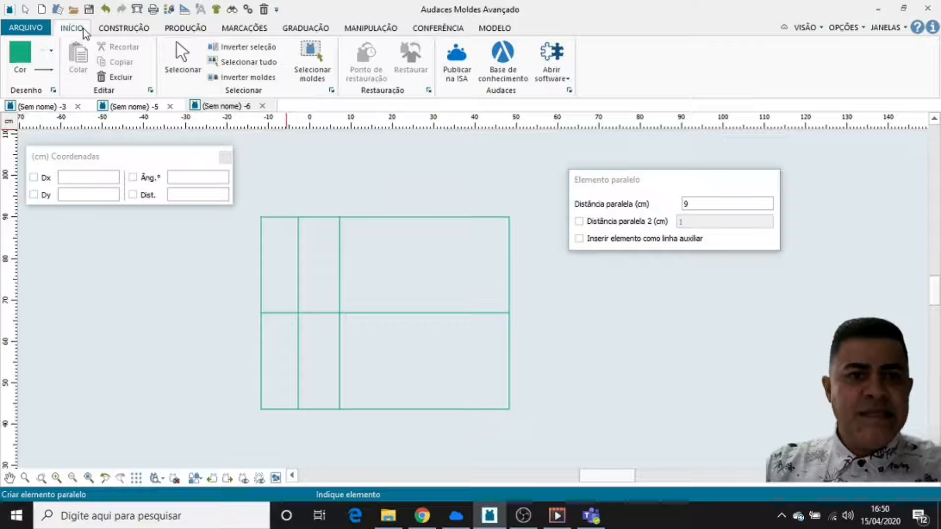
pyautogui.click(132, 30)
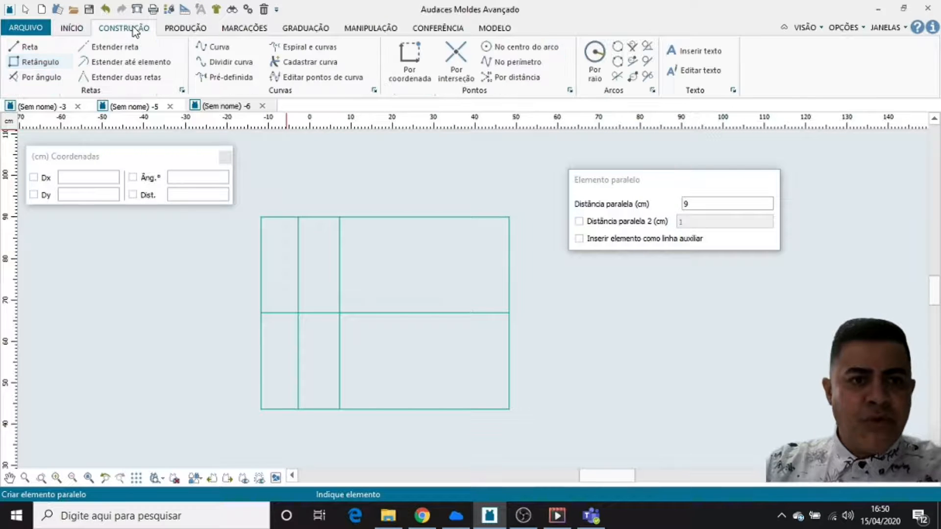
pyautogui.click(694, 54)
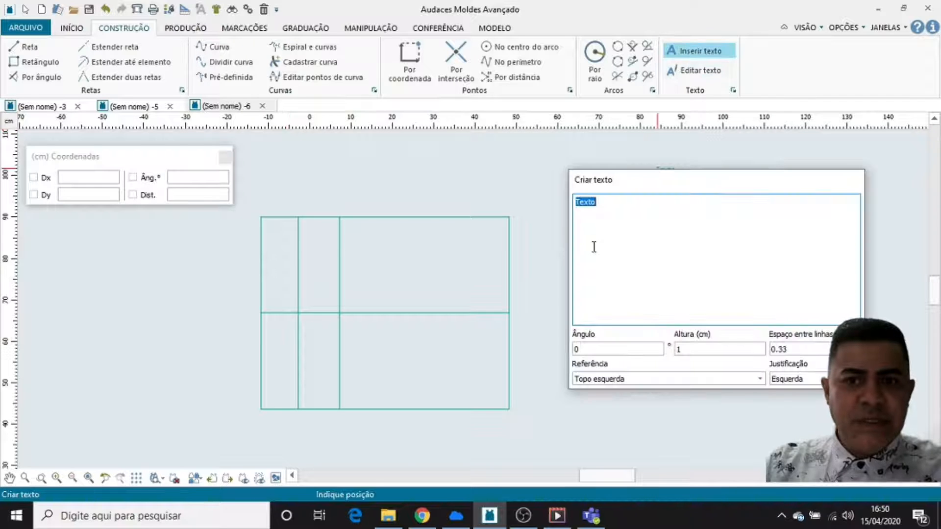
pyautogui.write('a')
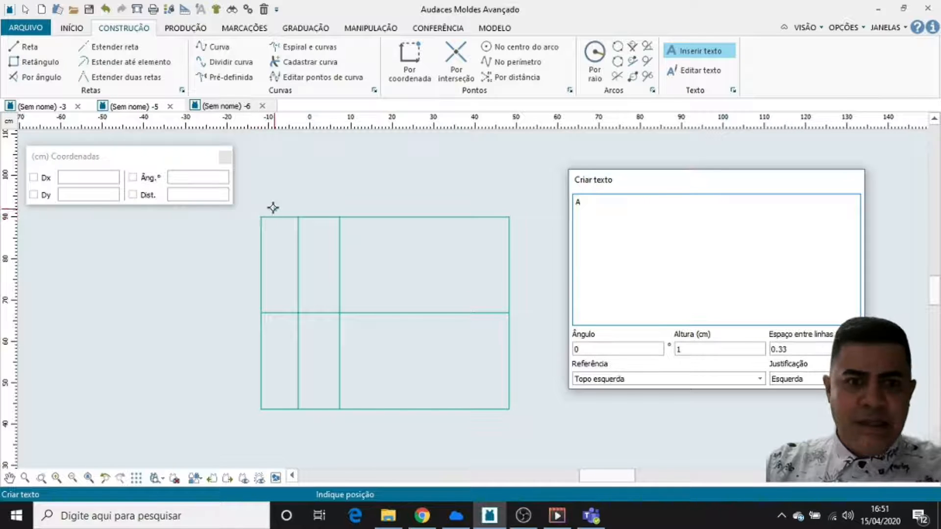
pyautogui.click(254, 212)
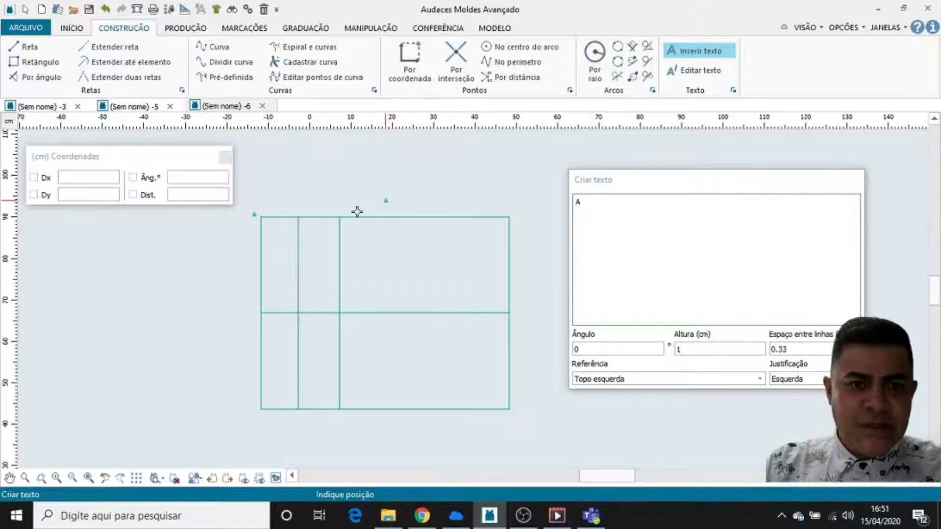
# Step: Insert the text label D just outside the rectangle's lower-left corner
pyautogui.scroll(3, 254, 216)
pyautogui.scroll(3, 256, 216)
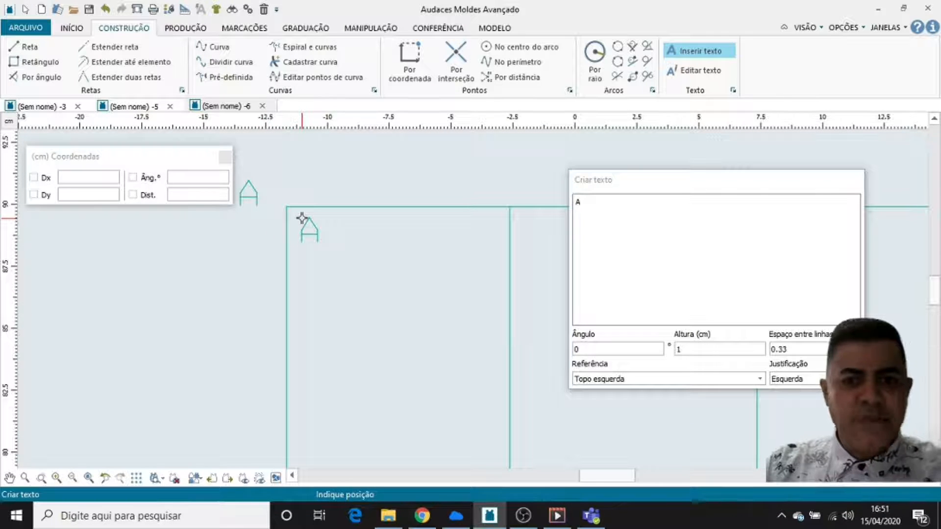
pyautogui.scroll(-6, 306, 216)
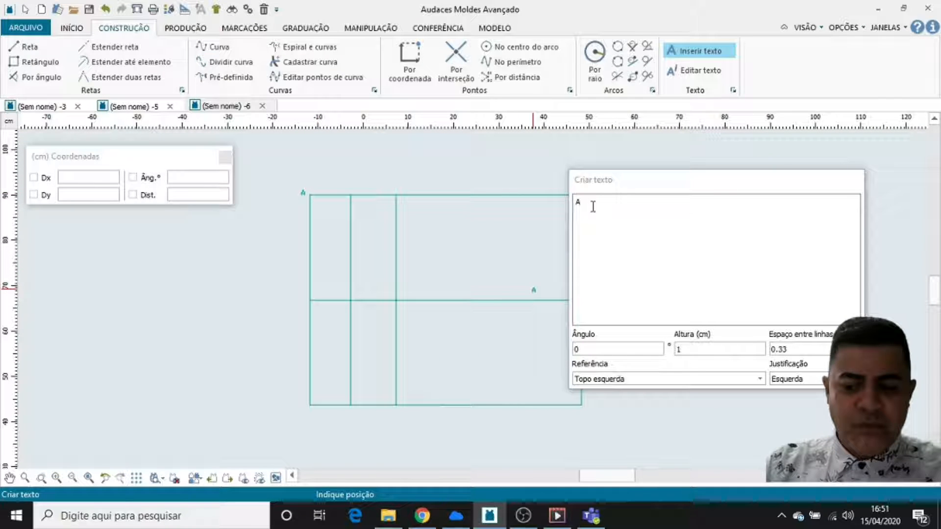
pyautogui.moveTo(588, 202); pyautogui.dragTo(564, 201)
pyautogui.write('D')
pyautogui.click(302, 402)
pyautogui.click(295, 302)
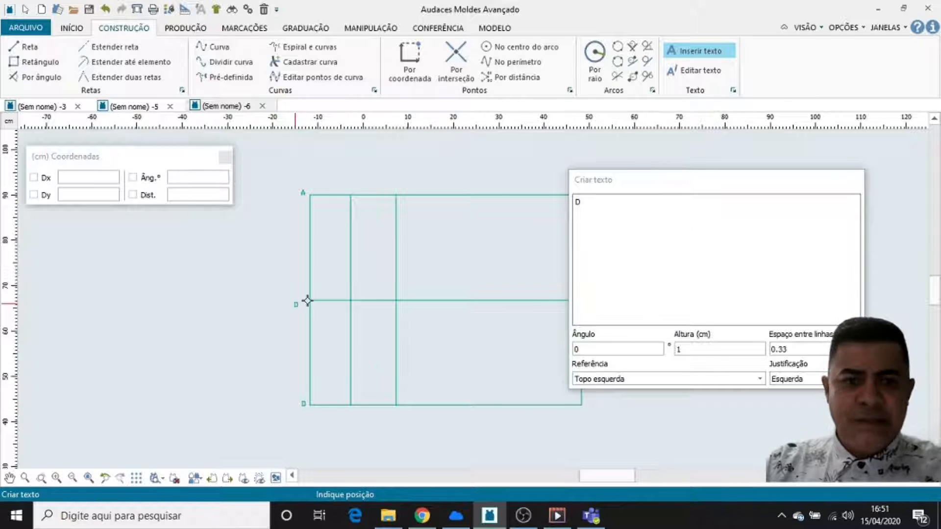
# Step: Label the rectangle's upper-right corner B and its lower-right corner C
pyautogui.moveTo(657, 183); pyautogui.dragTo(734, 151)
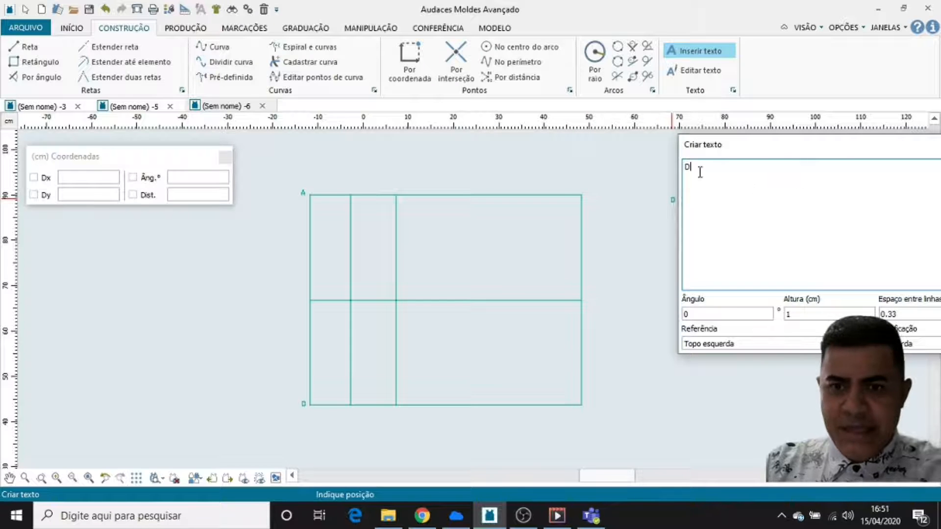
pyautogui.write('B')
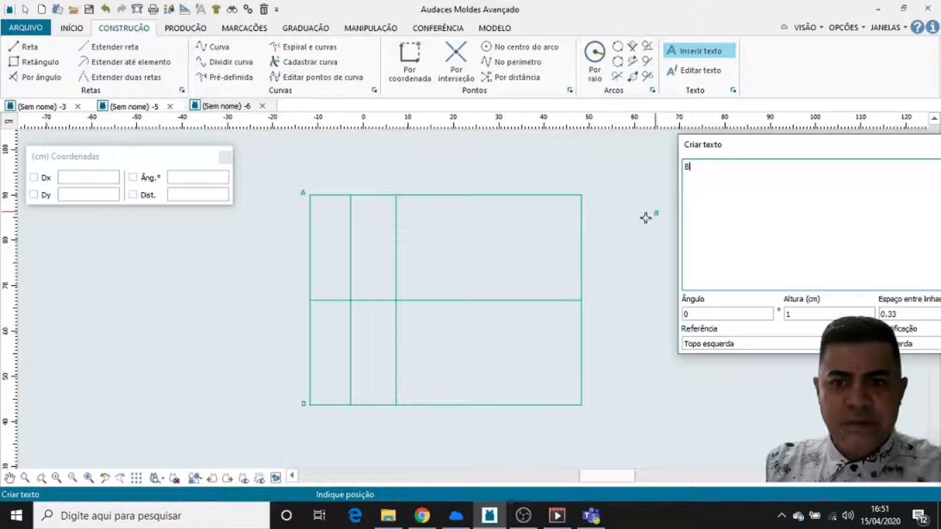
pyautogui.click(588, 194)
pyautogui.click(695, 168)
pyautogui.doubleClick(695, 168)
pyautogui.write('C')
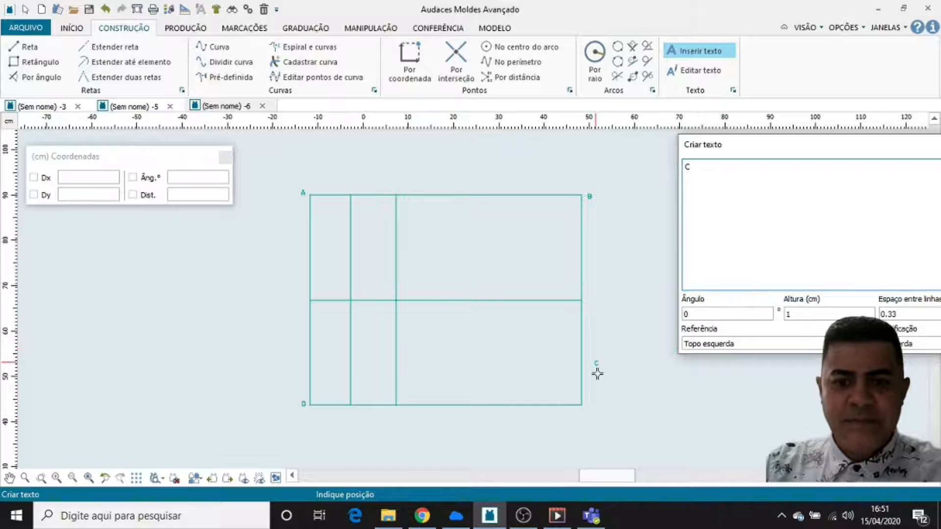
pyautogui.click(588, 405)
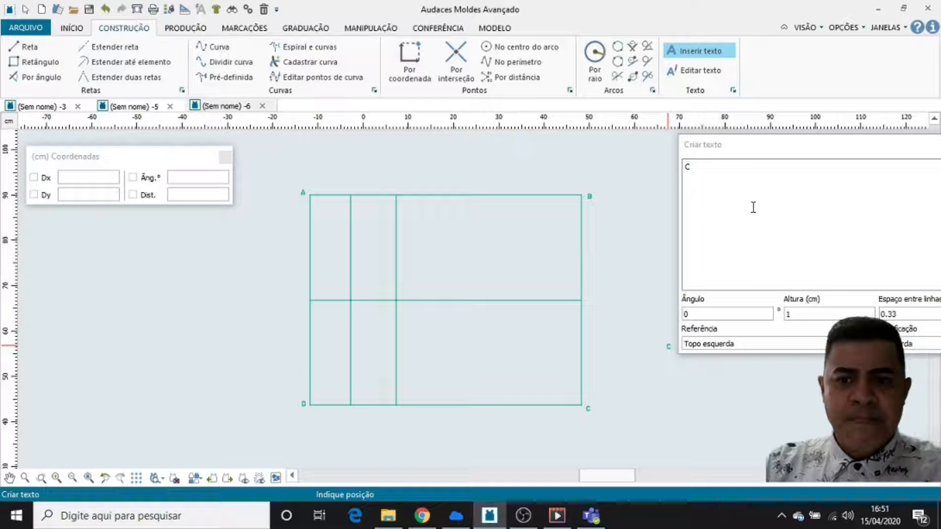
# Step: Insert the text label E at the left end of the horizontal middle line and finish inserting text
pyautogui.click(689, 168)
pyautogui.doubleClick(690, 168)
pyautogui.write('E')
pyautogui.click(304, 300)
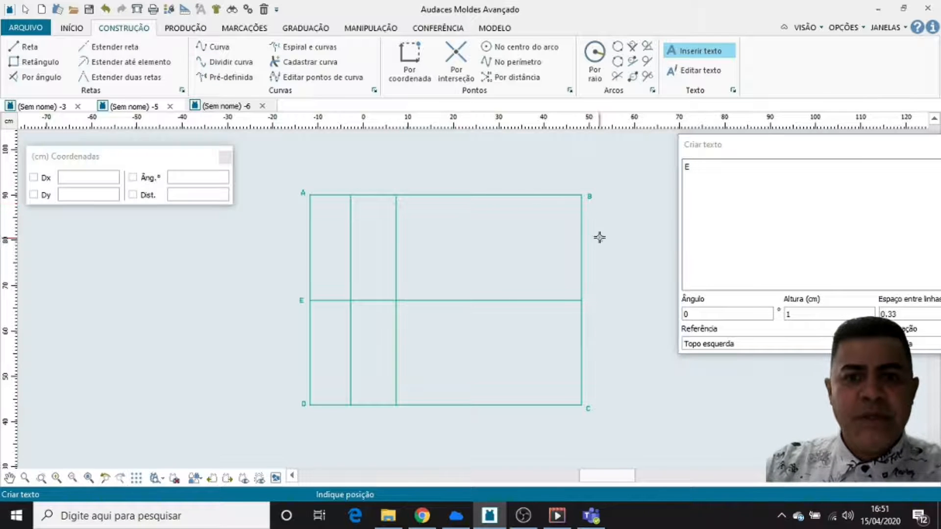
pyautogui.moveTo(773, 149); pyautogui.dragTo(680, 146)
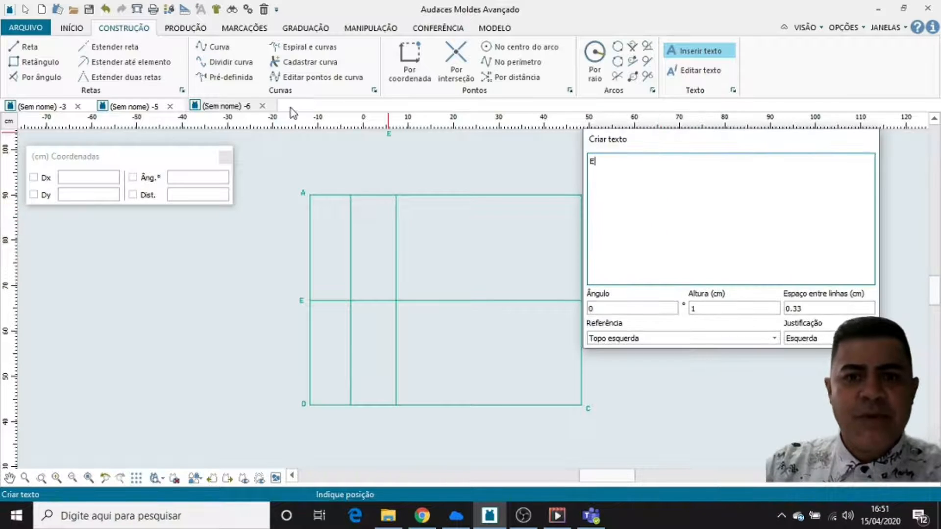
pyautogui.click(25, 9)
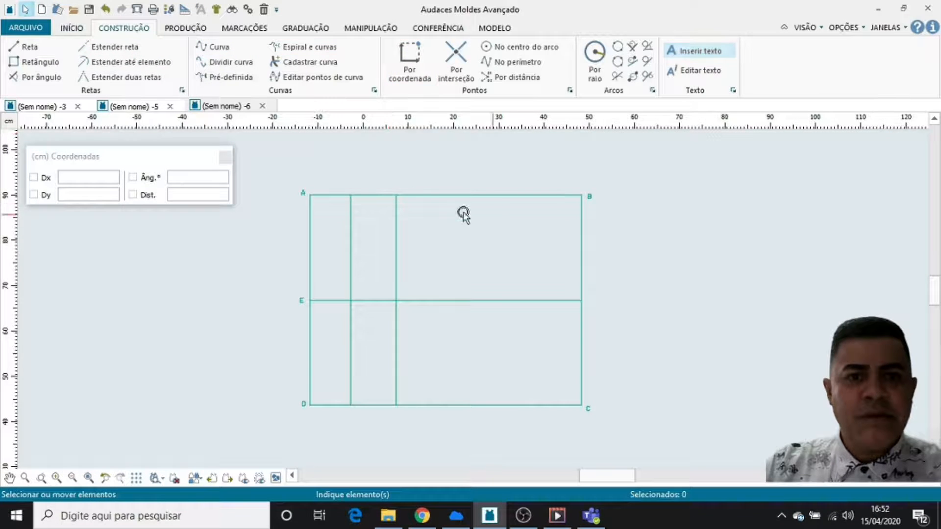
# Step: Place a point by coordinates on the rectangle's side A–D, at a perimeter distance of 19.75 cm from corner A
pyautogui.scroll(1, 347, 239)
pyautogui.scroll(1, 346, 239)
pyautogui.scroll(1, 347, 239)
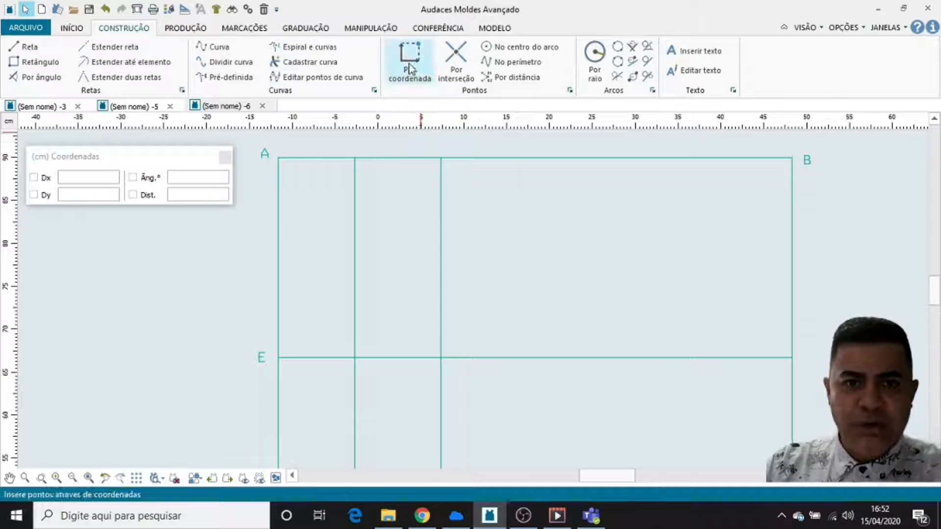
pyautogui.click(411, 81)
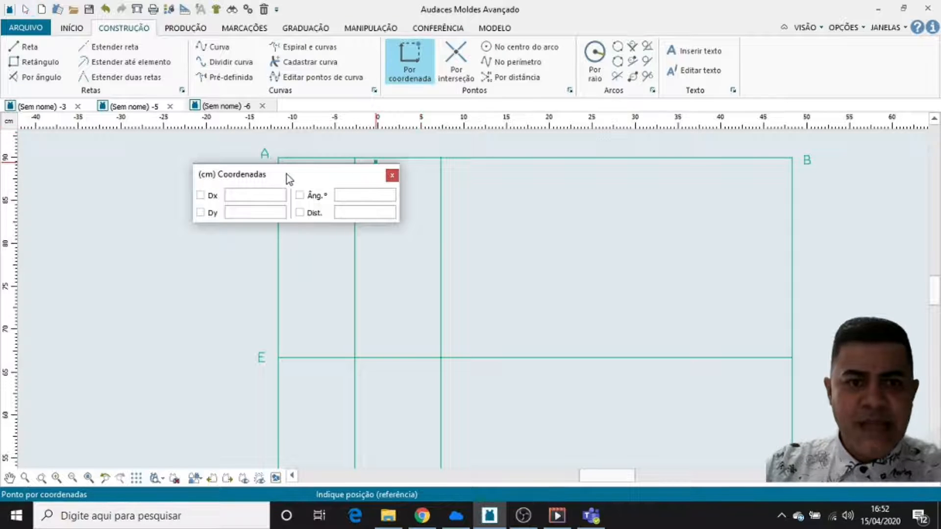
pyautogui.moveTo(286, 173); pyautogui.dragTo(566, 203)
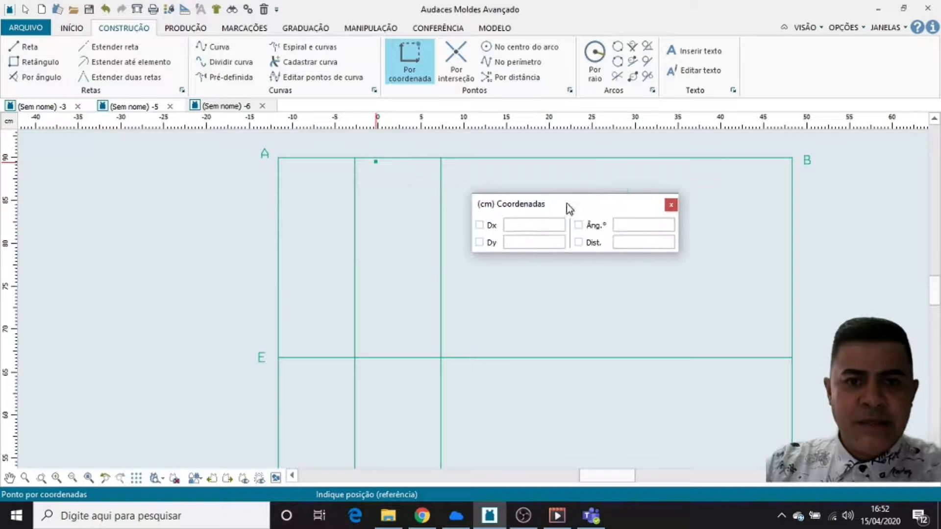
pyautogui.click(278, 161)
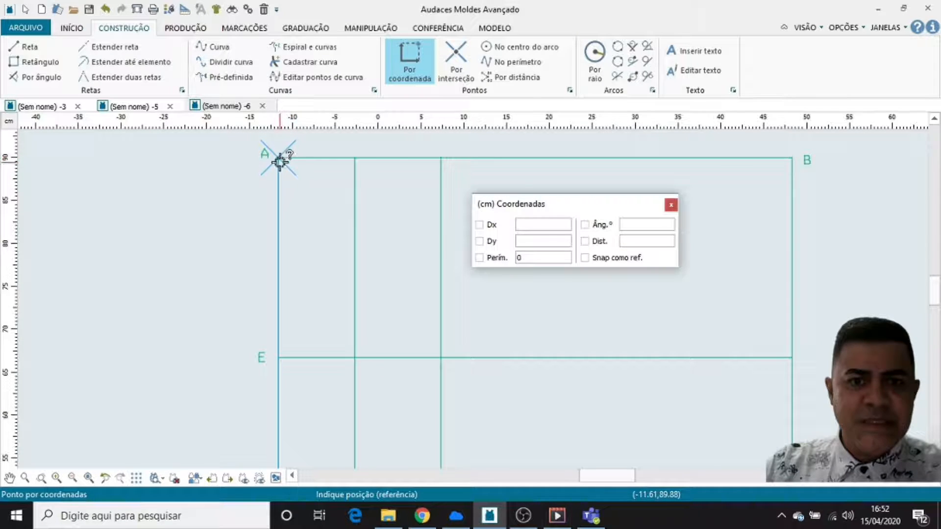
pyautogui.click(527, 258)
pyautogui.moveTo(527, 257); pyautogui.dragTo(518, 258)
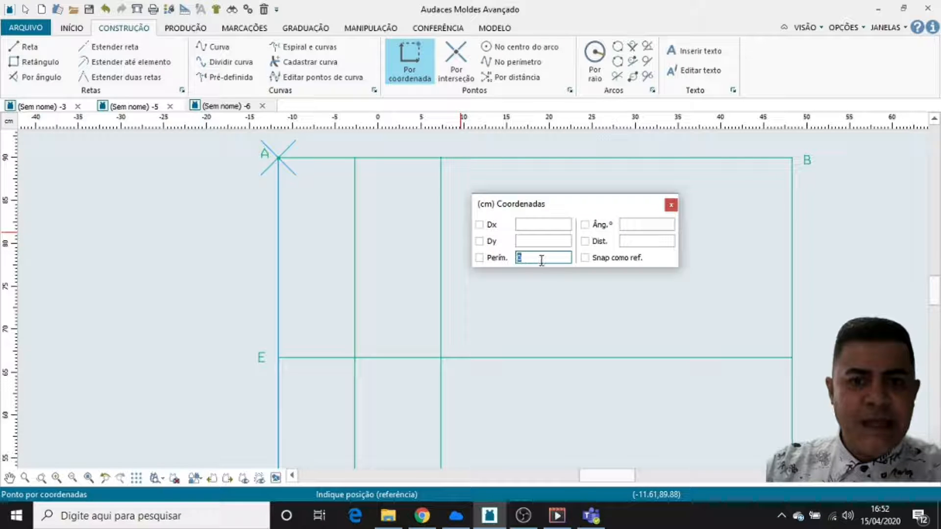
pyautogui.write('3')
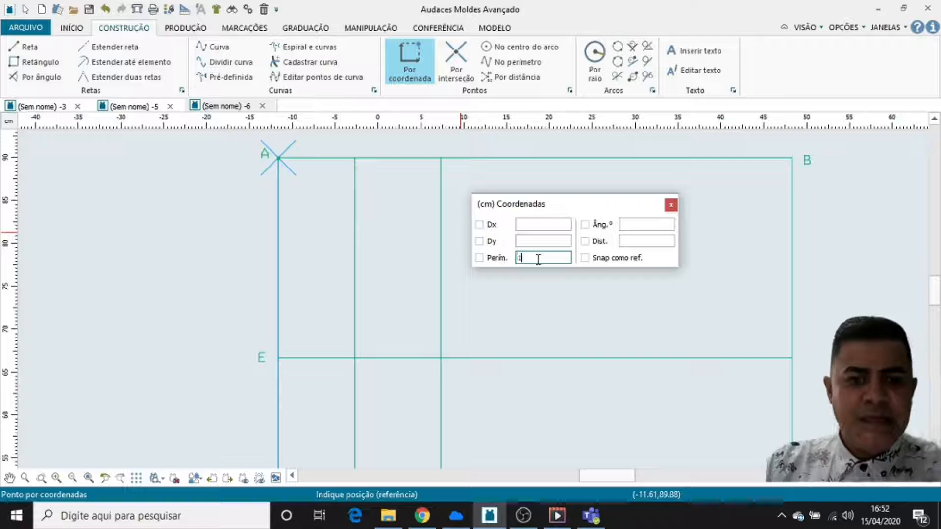
pyautogui.write('9.75')
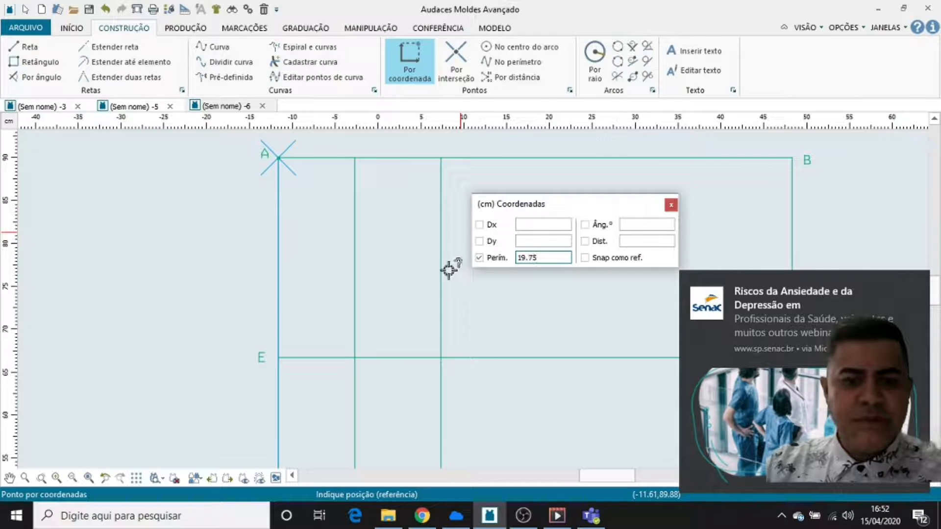
pyautogui.click(242, 299)
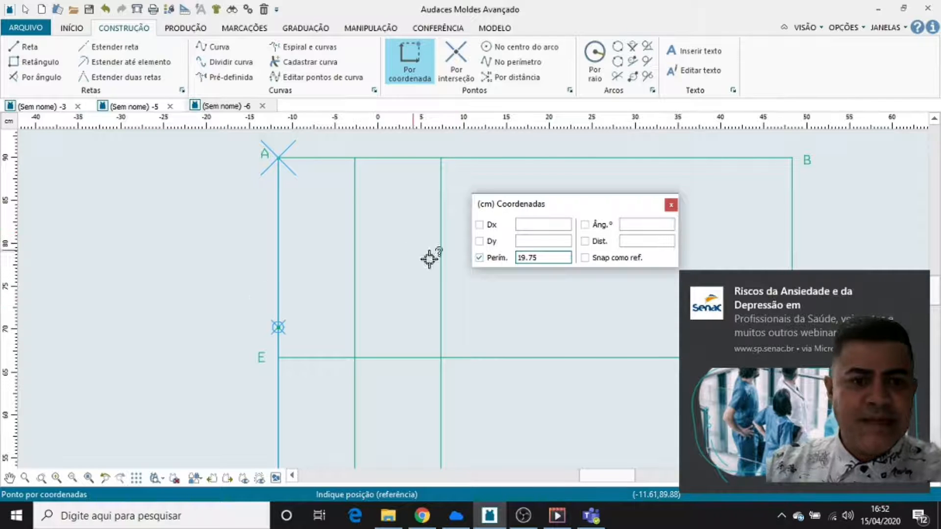
pyautogui.click(253, 308)
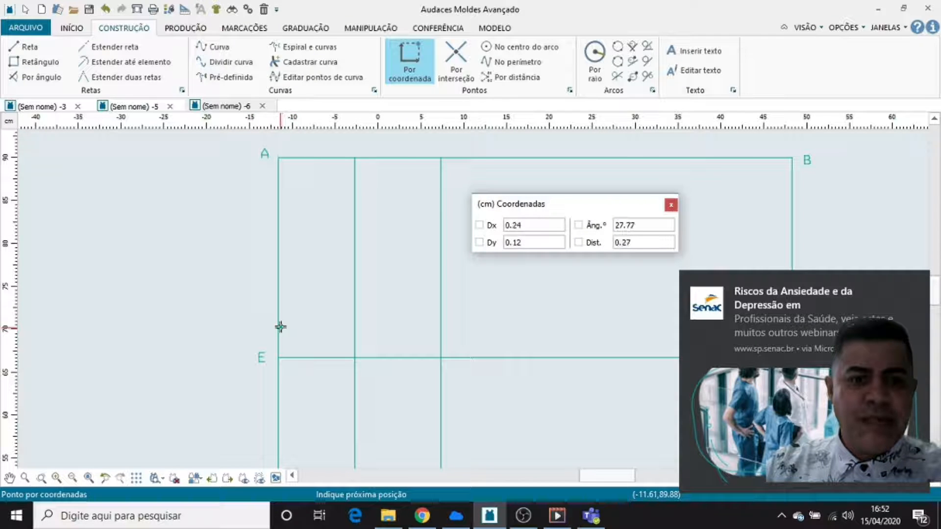
pyautogui.click(261, 269)
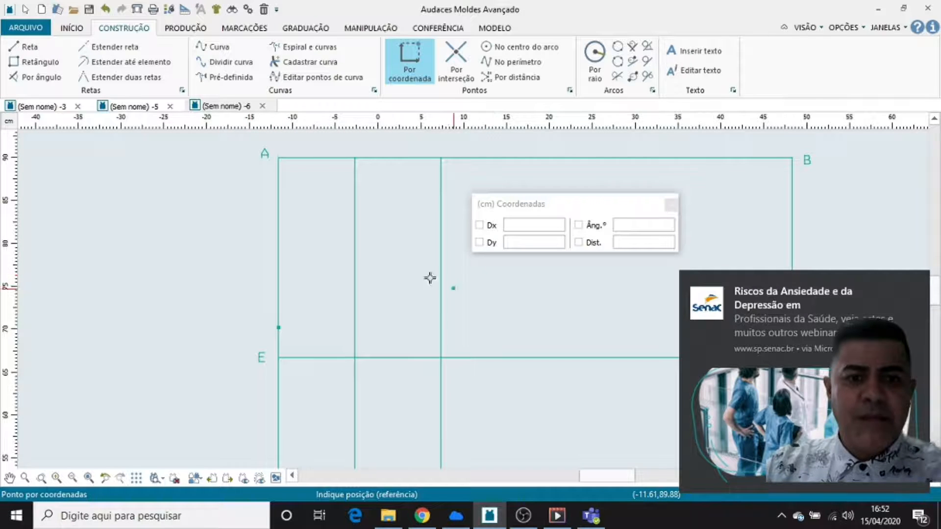
# Step: Draw a 0.5 cm horizontal straight line from outside the rectangle to the point just above E on side A–D
pyautogui.scroll(-3, 424, 276)
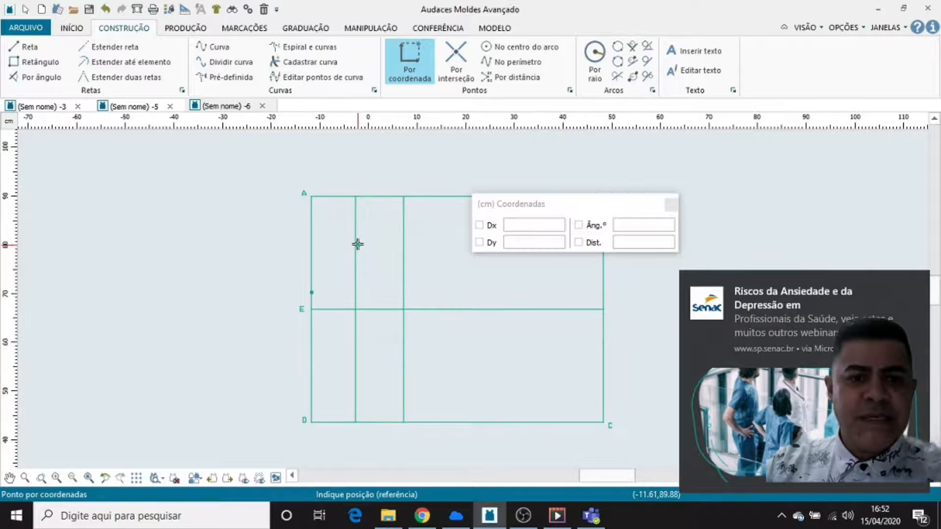
pyautogui.scroll(5, 351, 249)
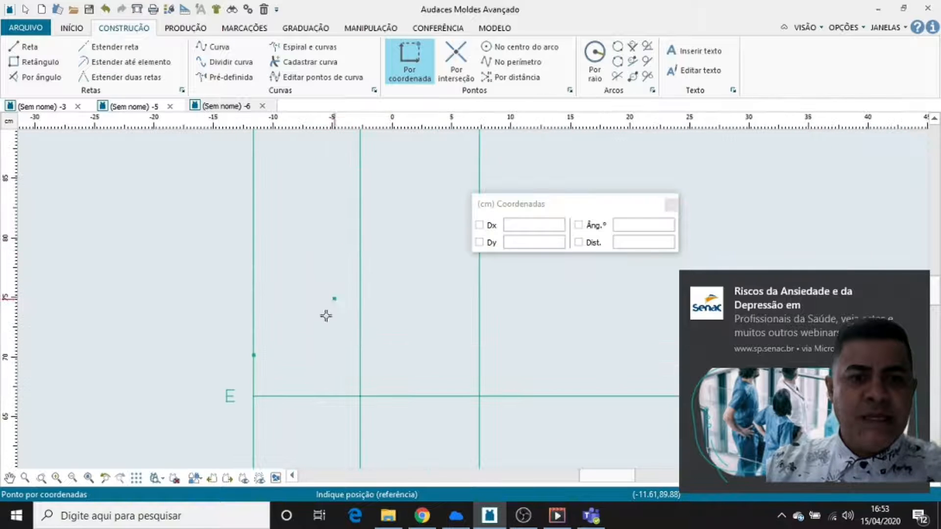
pyautogui.scroll(-1, 275, 359)
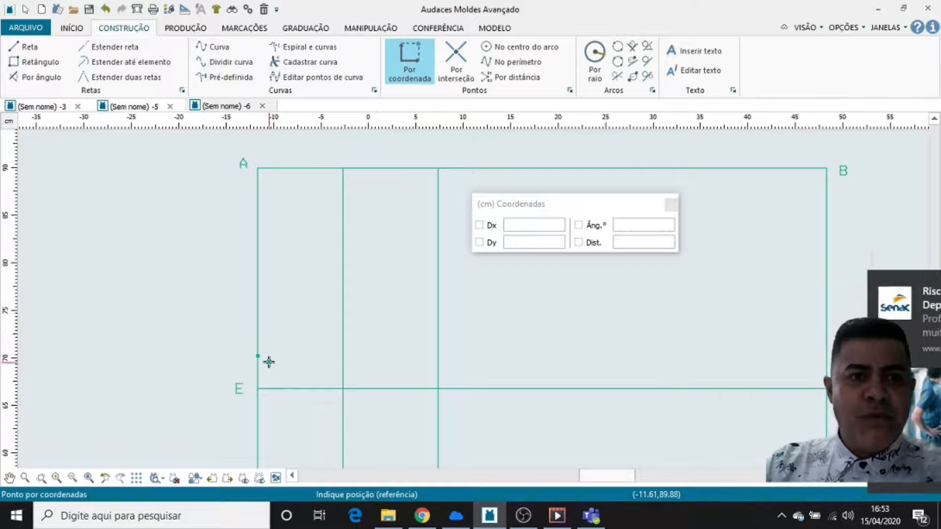
pyautogui.click(30, 49)
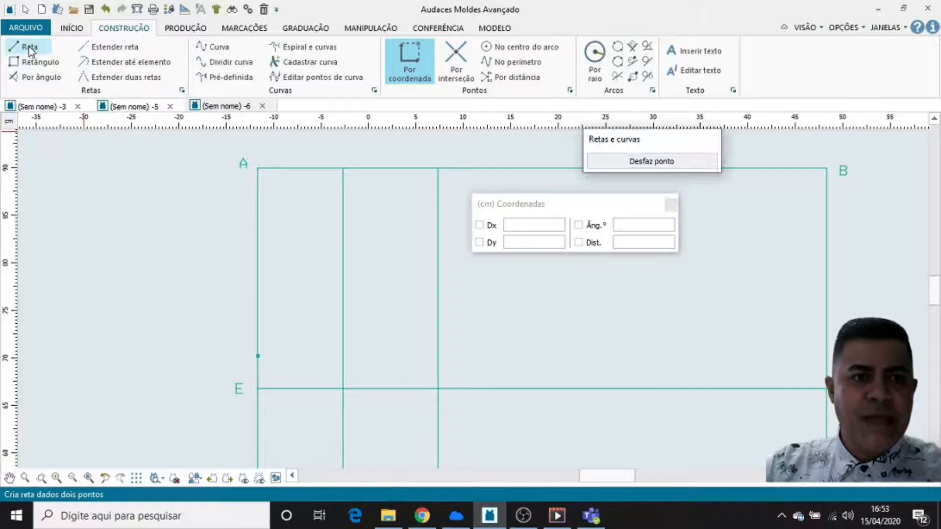
pyautogui.click(257, 358)
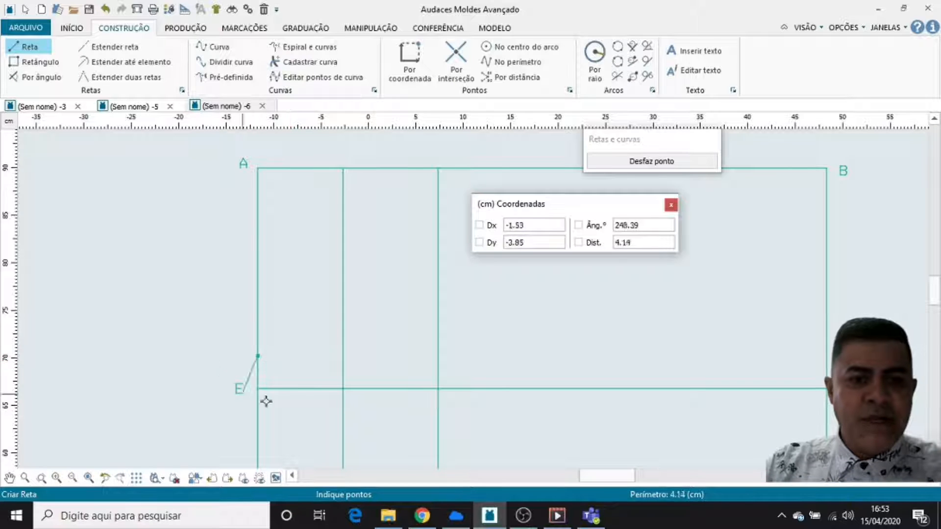
pyautogui.rightClick(229, 343)
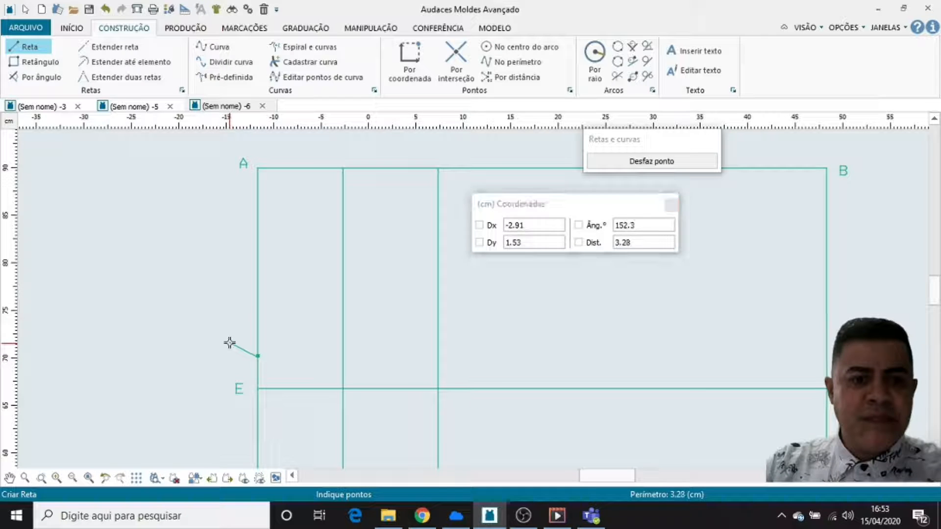
pyautogui.click(257, 357)
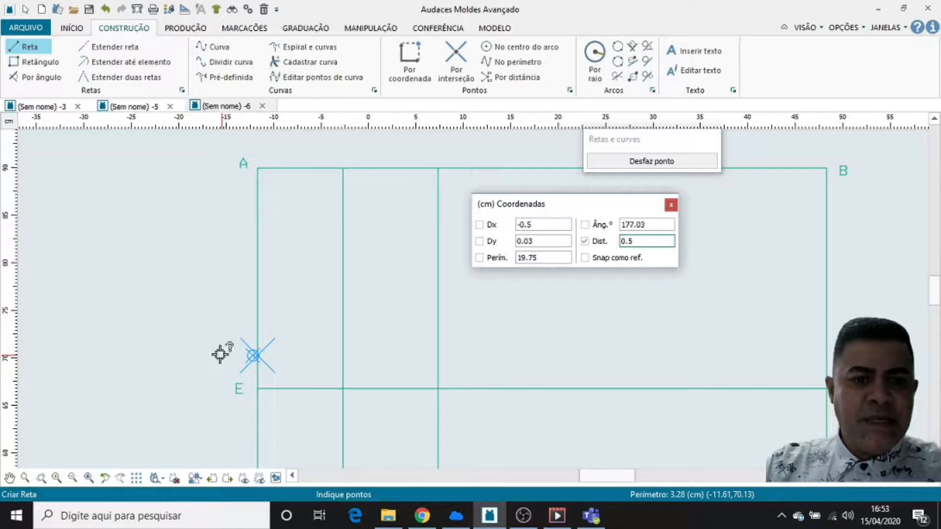
pyautogui.scroll(4, 231, 351)
pyautogui.scroll(2, 234, 346)
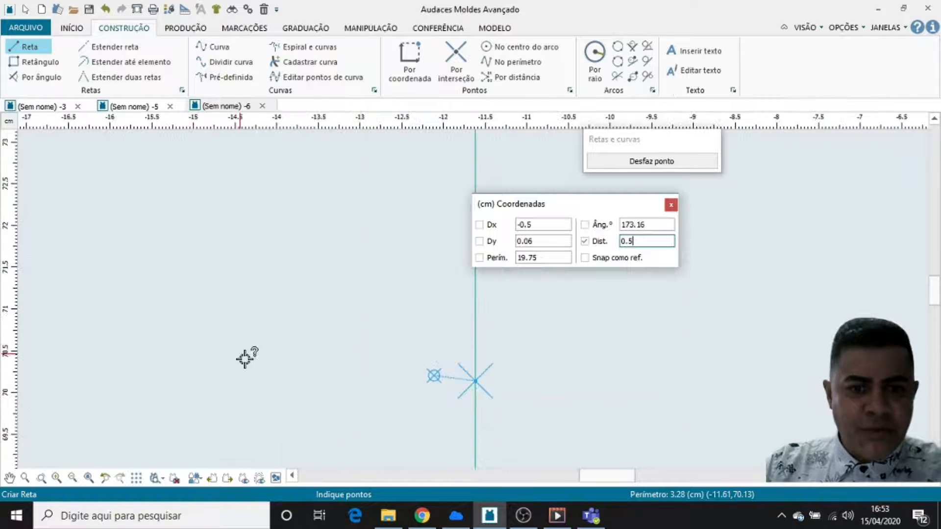
pyautogui.click(289, 381)
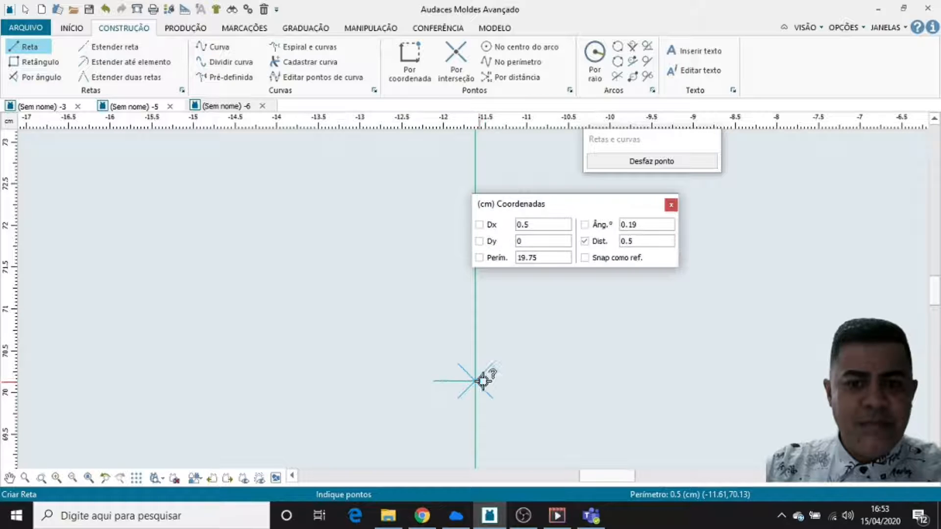
pyautogui.click(510, 388)
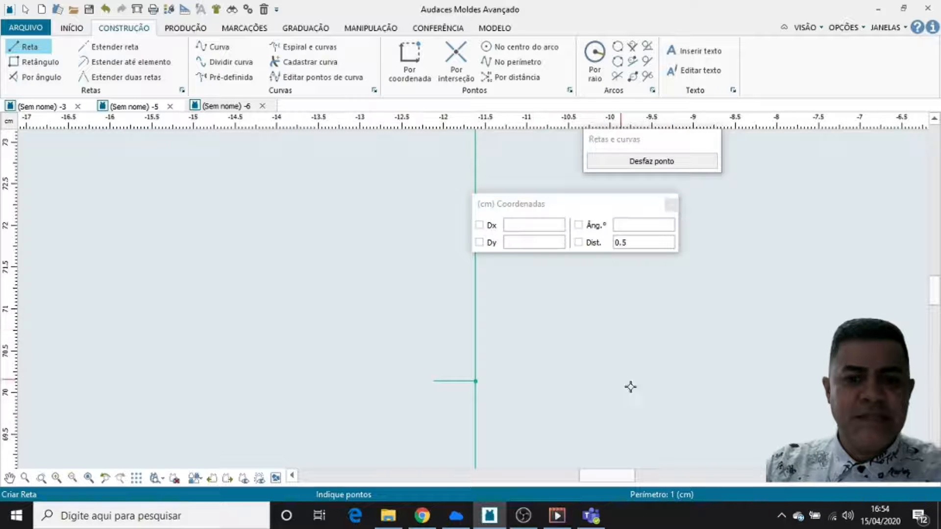
# Step: Measure the perimeter of the short horizontal line at the point above E
pyautogui.scroll(-8, 369, 361)
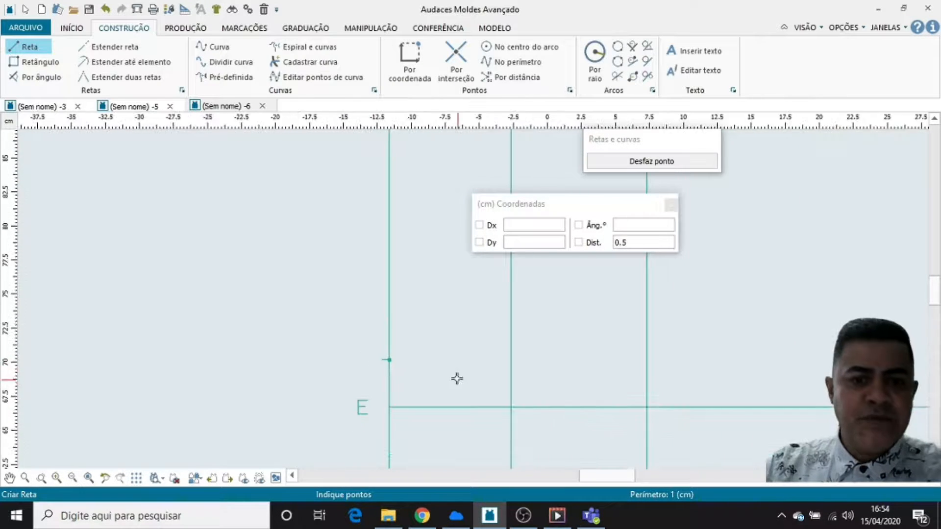
pyautogui.scroll(9, 432, 381)
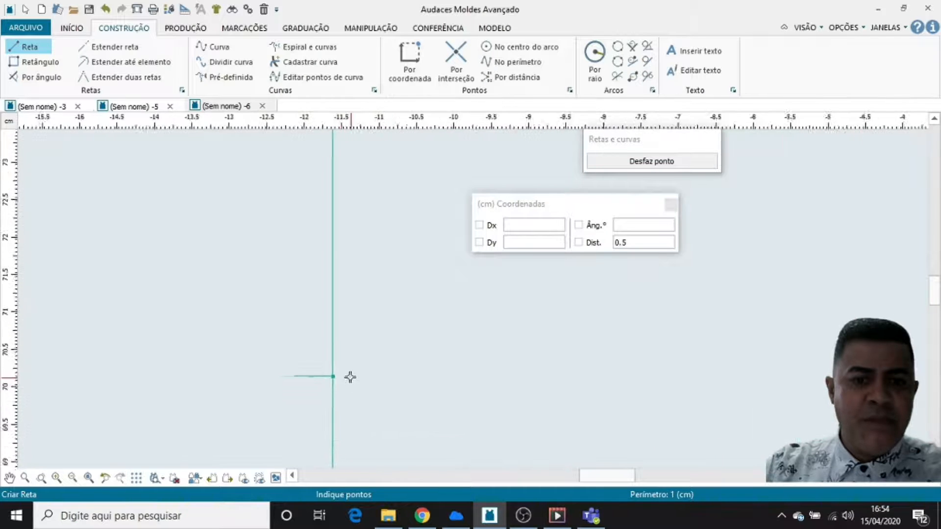
pyautogui.scroll(-2, 360, 362)
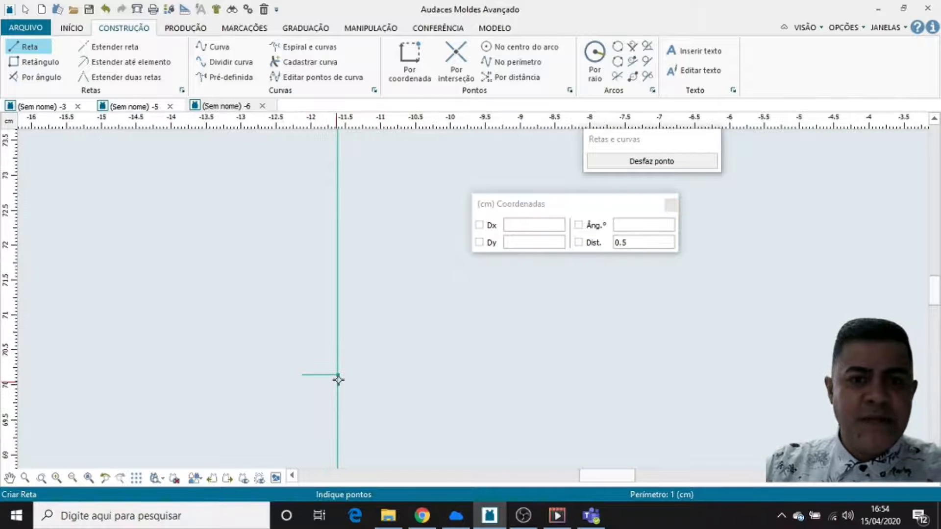
pyautogui.scroll(-9, 343, 375)
pyautogui.scroll(5, 361, 373)
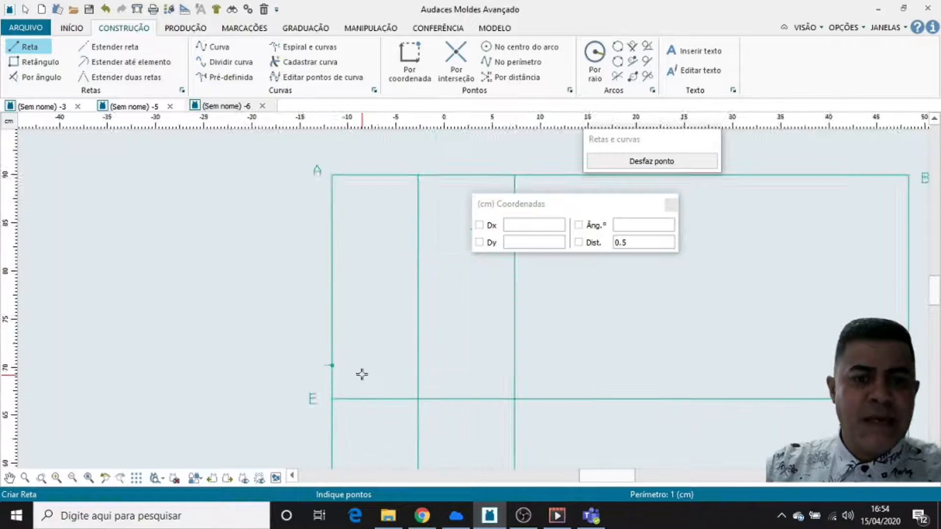
pyautogui.click(445, 31)
pyautogui.click(73, 62)
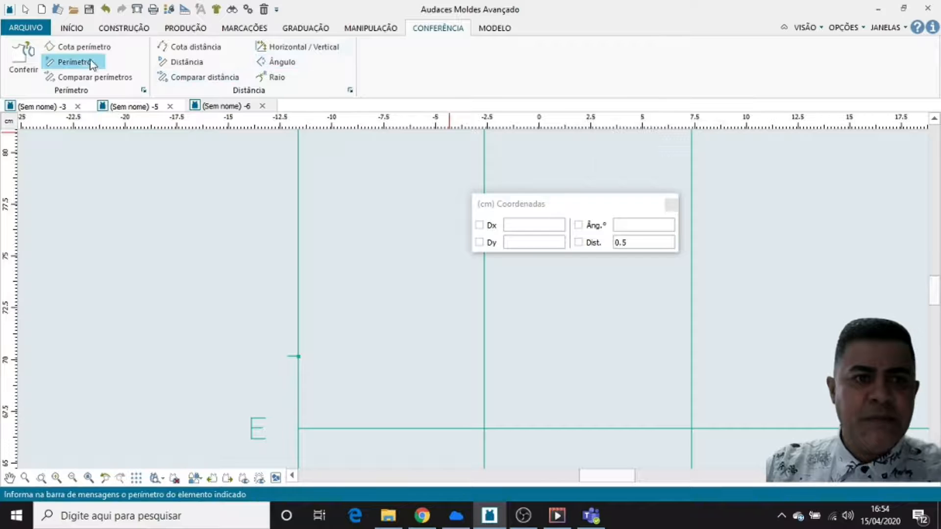
pyautogui.click(73, 61)
pyautogui.scroll(6, 298, 354)
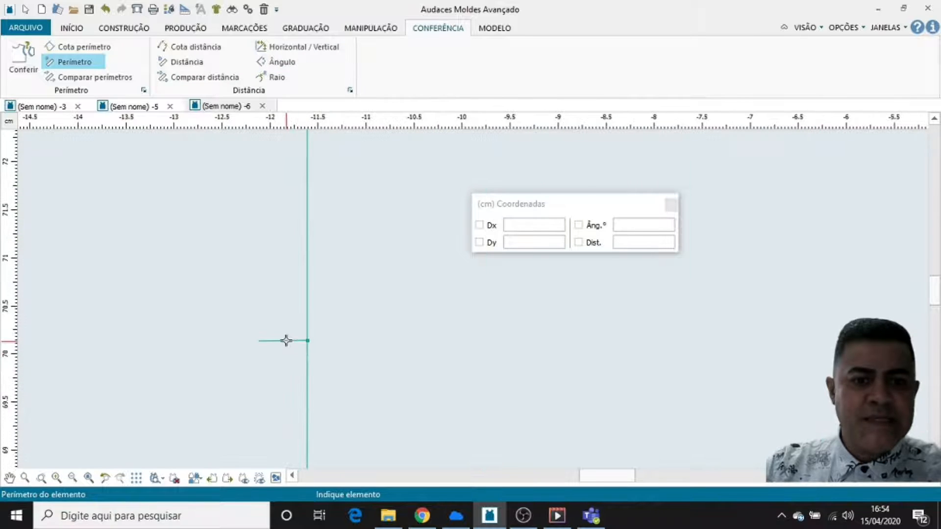
pyautogui.click(286, 340)
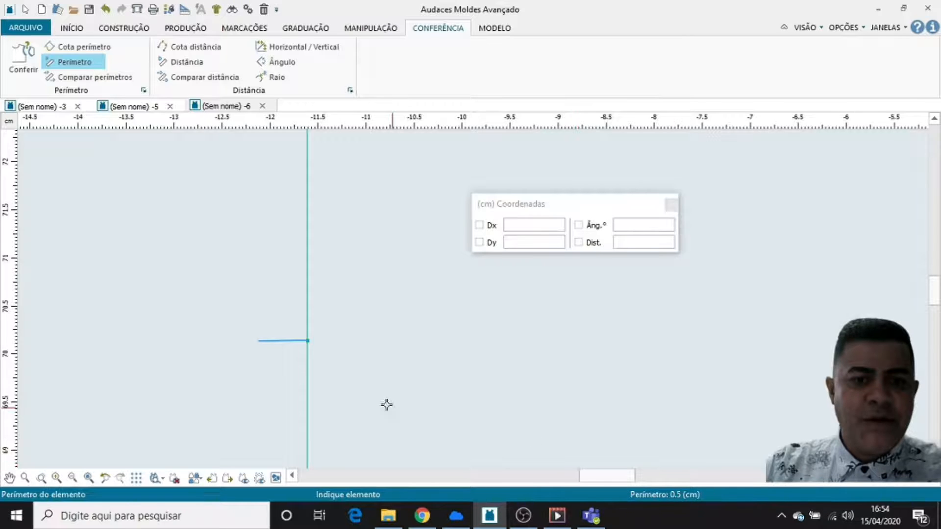
# Step: Create a parallel element 10.5 cm below the rectangle's upper edge A–B
pyautogui.scroll(-5, 298, 338)
pyautogui.scroll(-4, 343, 338)
pyautogui.scroll(2, 338, 358)
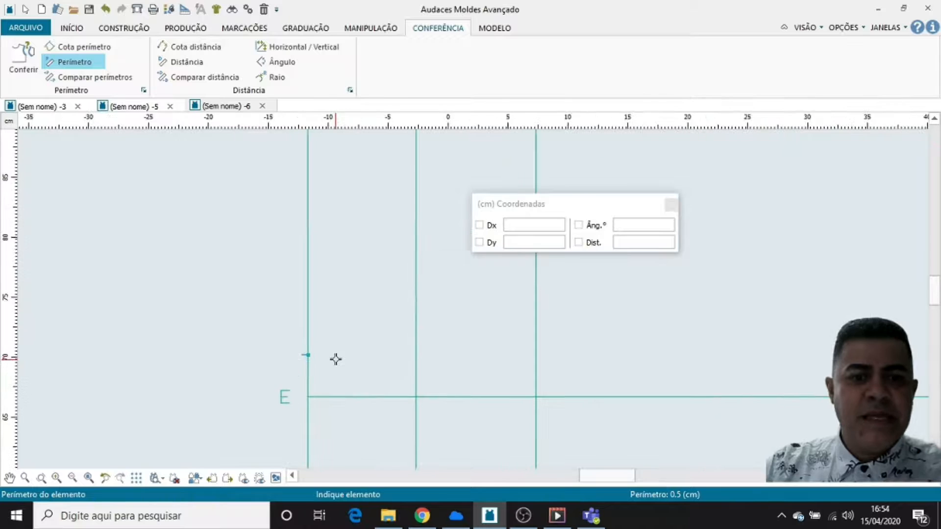
pyautogui.scroll(-1, 313, 367)
pyautogui.scroll(-2, 319, 366)
pyautogui.scroll(5, 327, 369)
pyautogui.scroll(-4, 296, 372)
pyautogui.scroll(2, 308, 364)
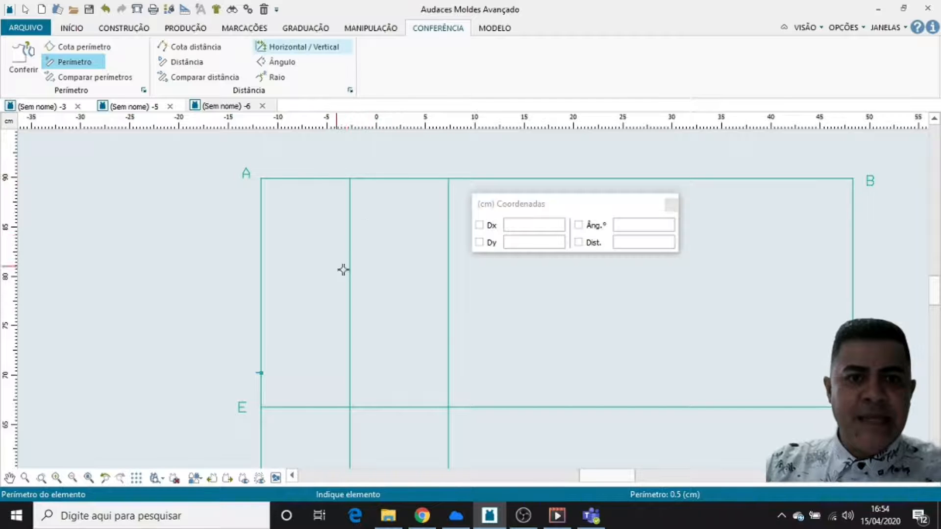
pyautogui.click(357, 31)
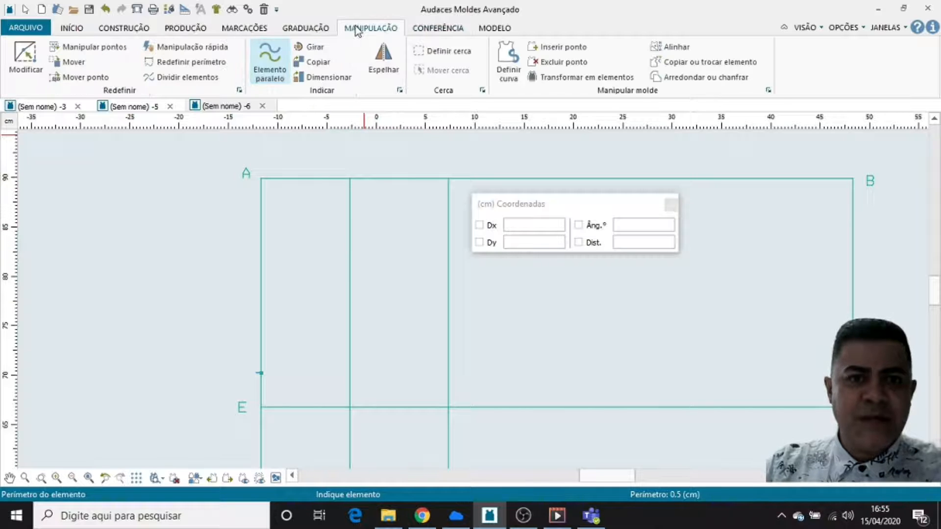
pyautogui.click(266, 67)
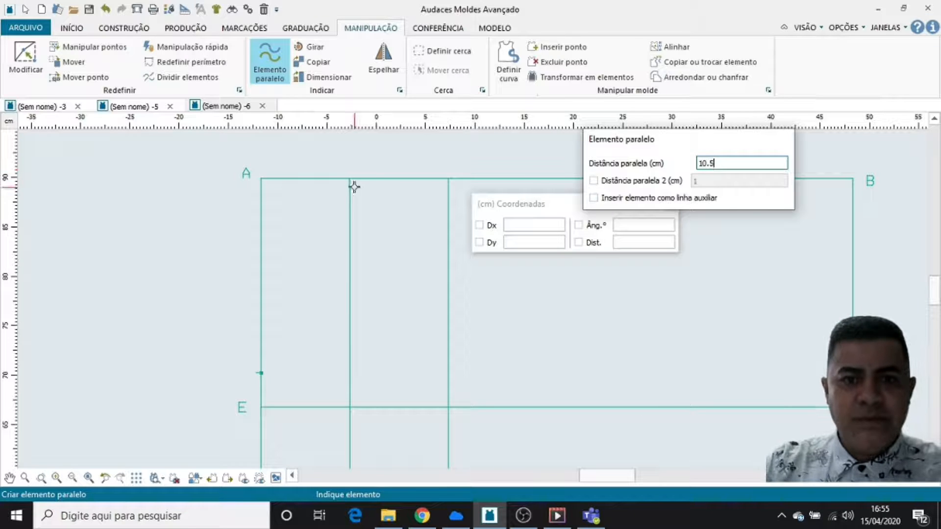
pyautogui.click(377, 179)
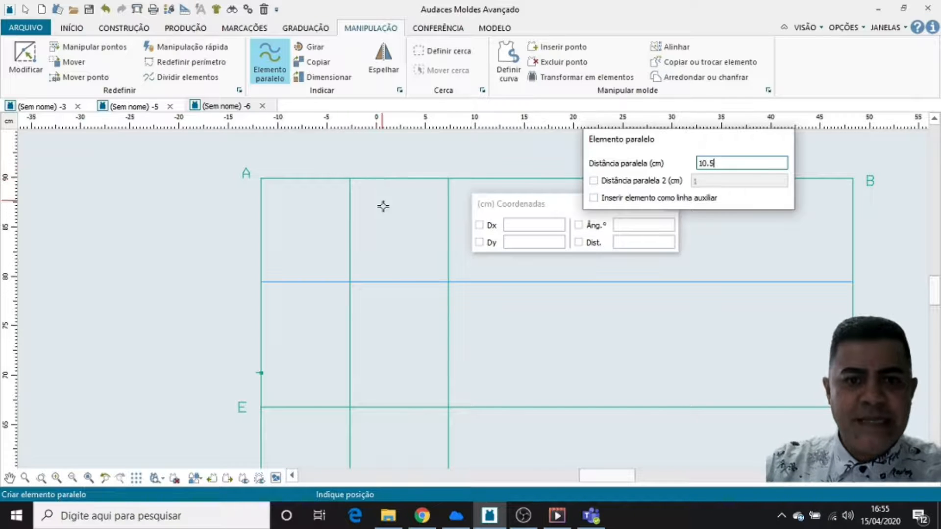
pyautogui.click(407, 303)
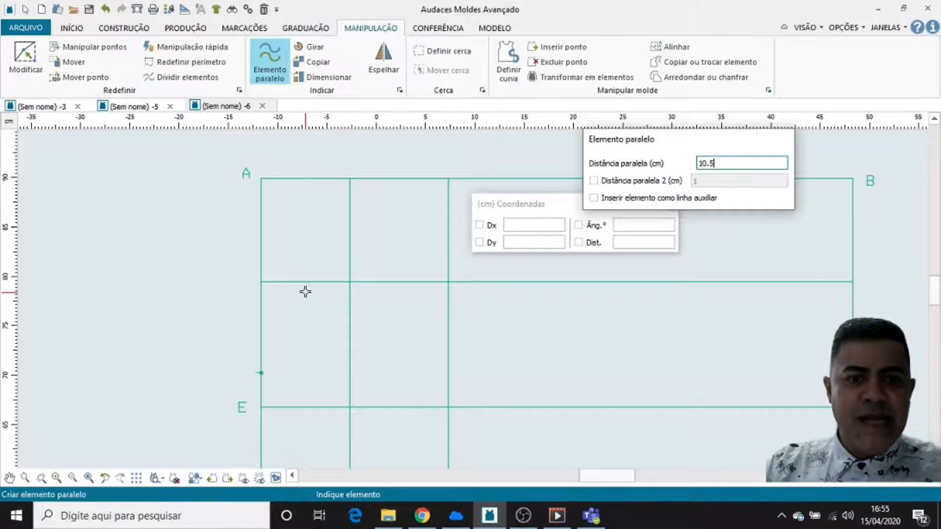
pyautogui.scroll(2, 296, 304)
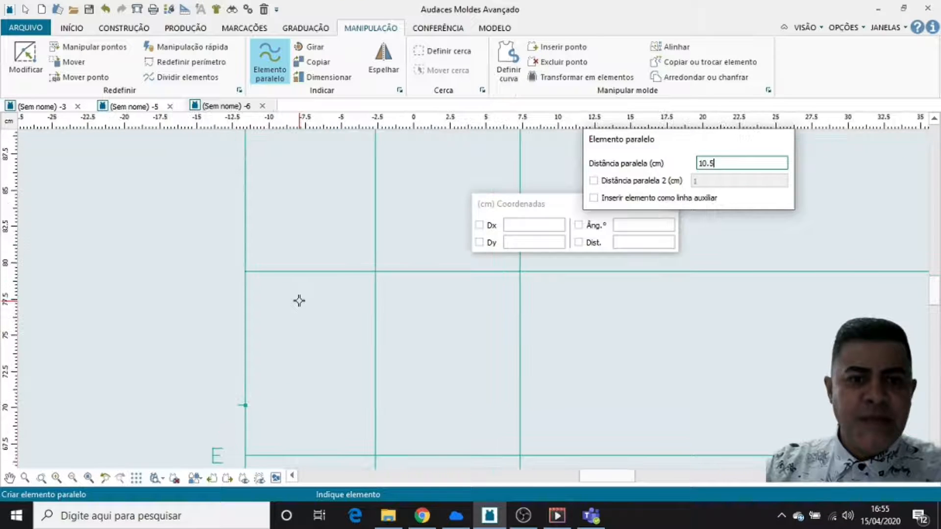
pyautogui.scroll(1, 299, 300)
pyautogui.scroll(-1, 299, 298)
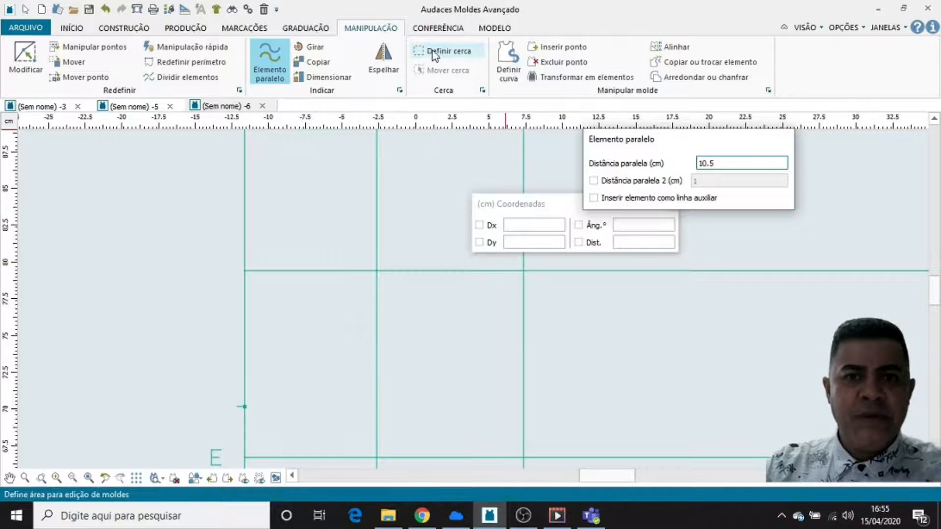
# Step: Place a point by coordinates on side A–D, 1.5 cm above the start of the 10.5 cm parallel line, with Dx 0
pyautogui.click(72, 28)
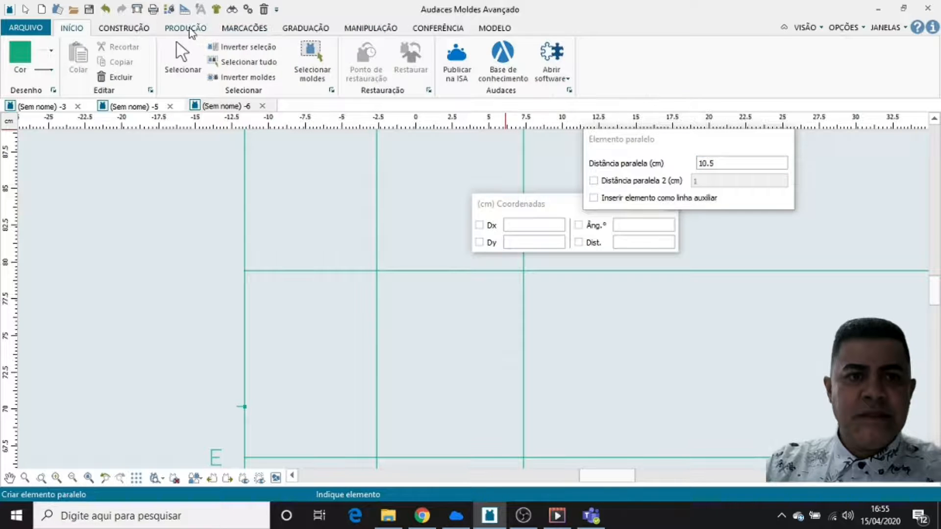
pyautogui.click(187, 29)
pyautogui.click(128, 31)
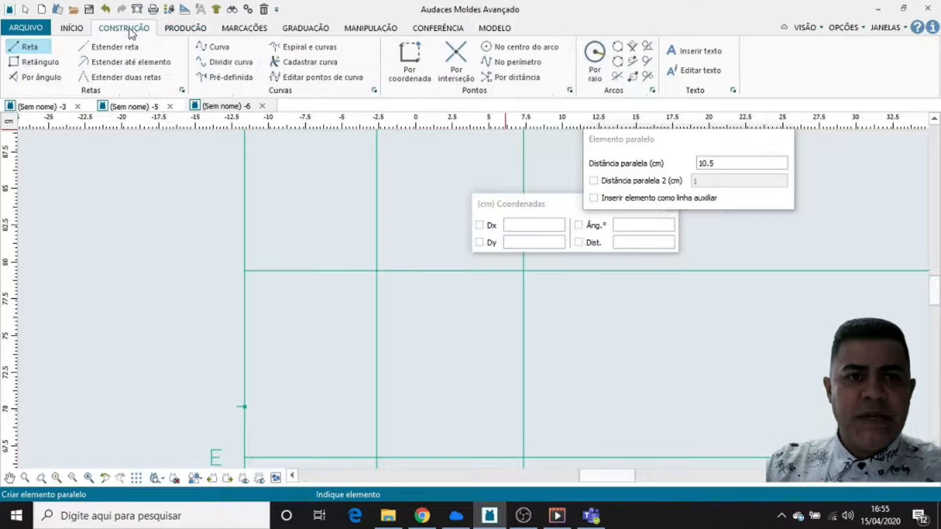
pyautogui.click(409, 77)
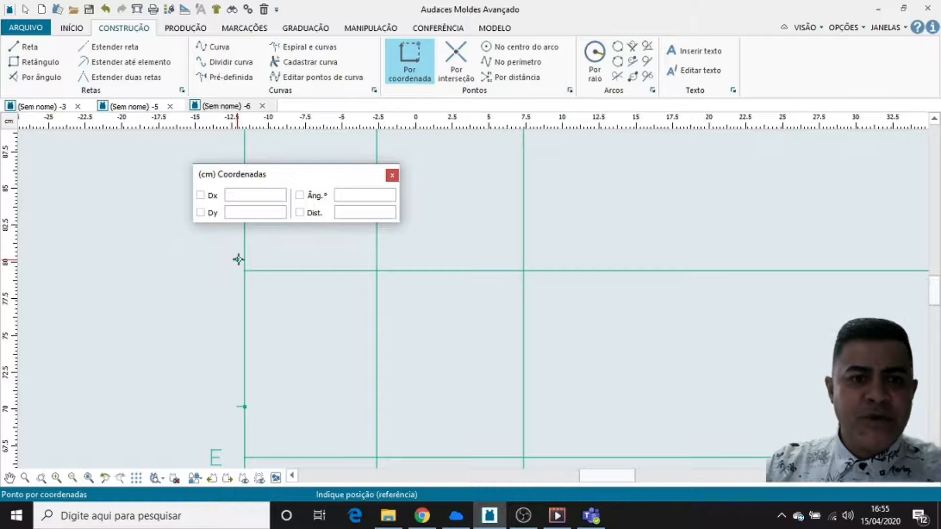
pyautogui.scroll(3, 238, 259)
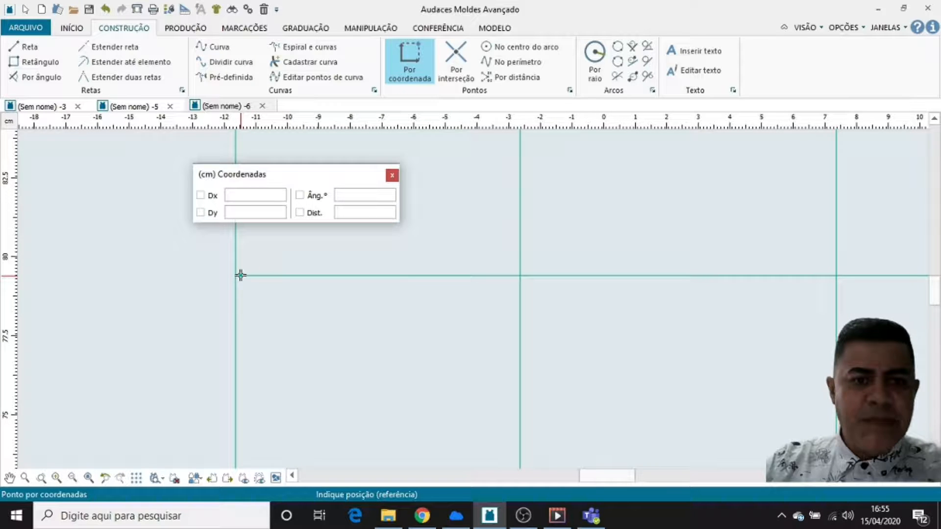
pyautogui.click(241, 277)
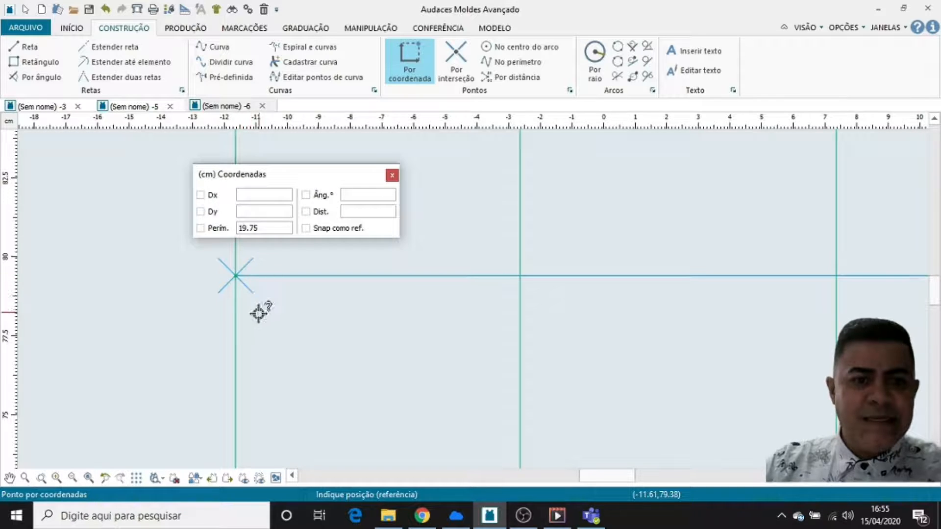
pyautogui.moveTo(280, 174); pyautogui.dragTo(384, 159)
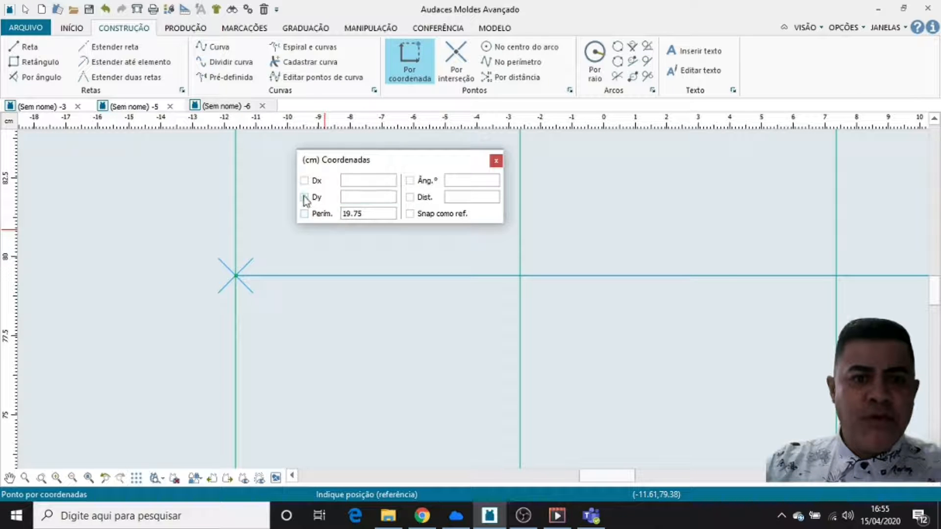
pyautogui.click(354, 180)
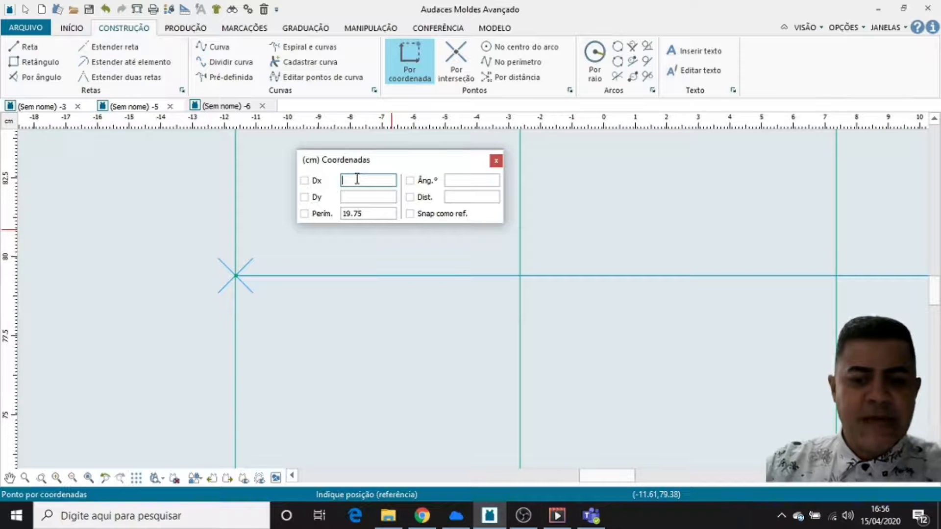
pyautogui.click(305, 198)
pyautogui.click(367, 197)
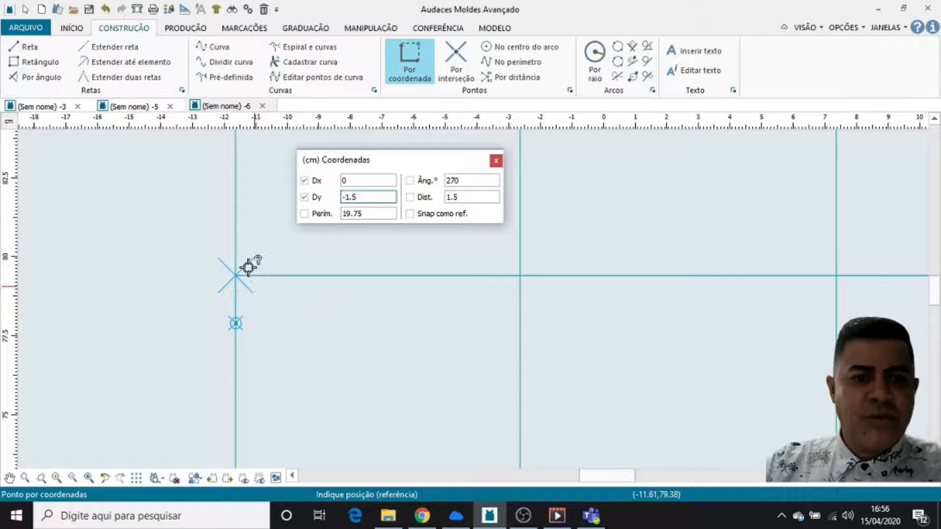
pyautogui.click(251, 235)
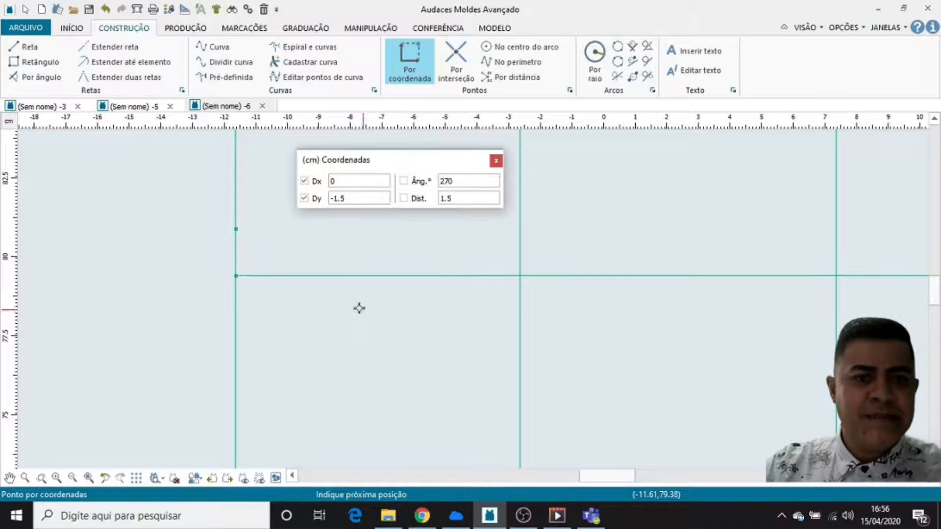
pyautogui.rightClick(201, 235)
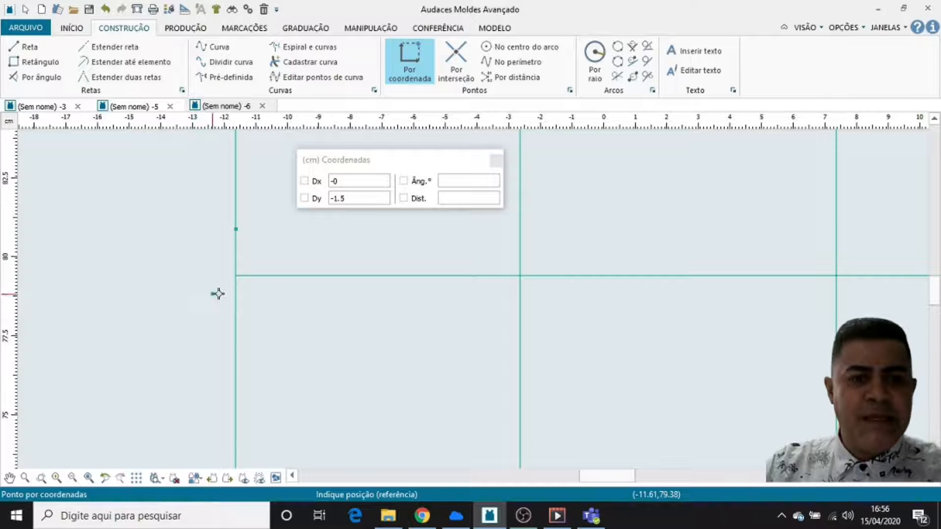
# Step: Place a point by coordinates on side A–D below the start of the same parallel line, with Dx 0 and Dy -1.5 cm
pyautogui.click(243, 274)
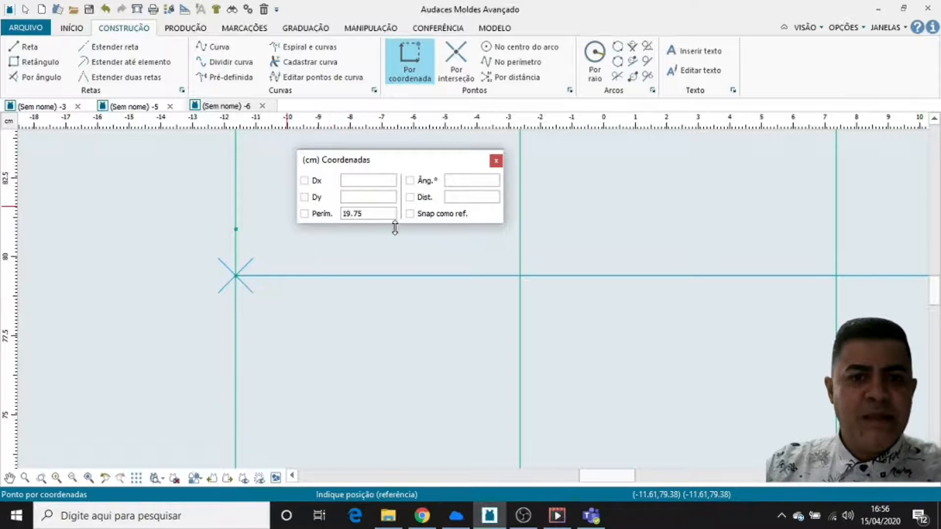
pyautogui.click(349, 197)
pyautogui.click(355, 183)
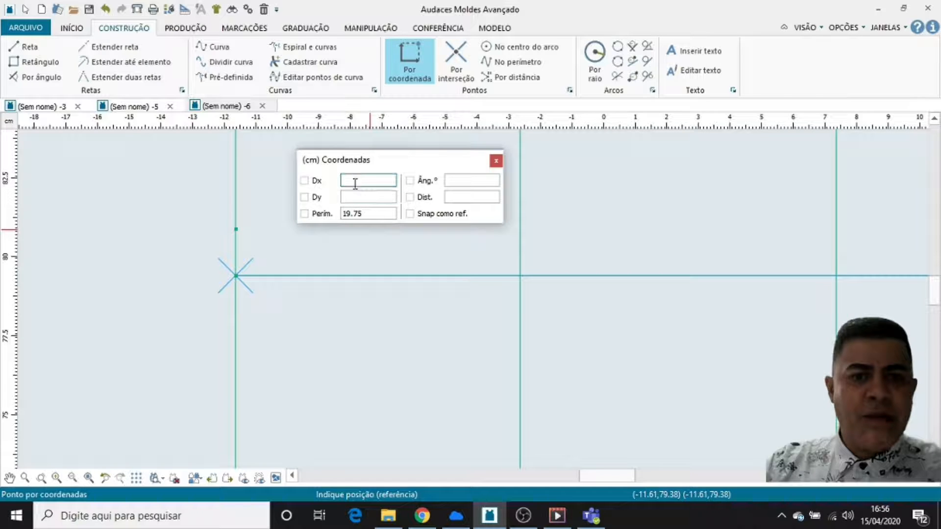
pyautogui.write('0')
pyautogui.click(355, 197)
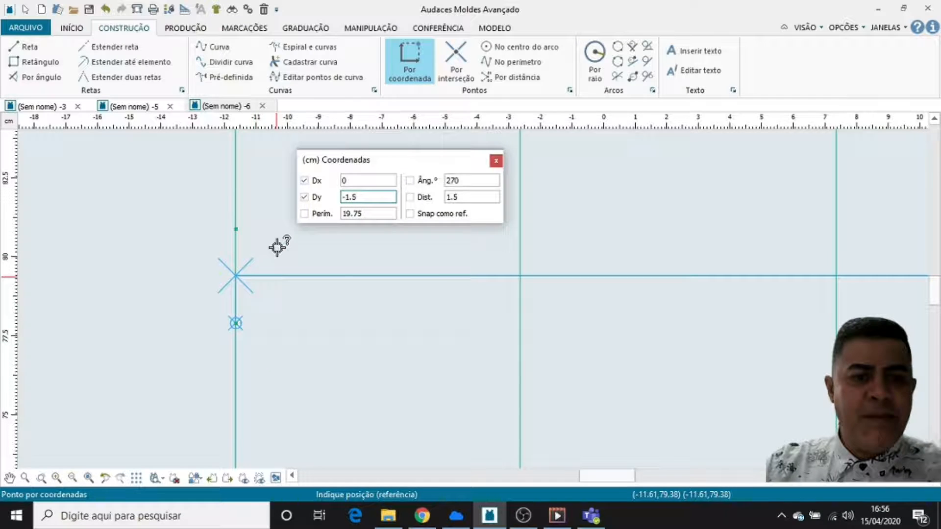
pyautogui.click(256, 324)
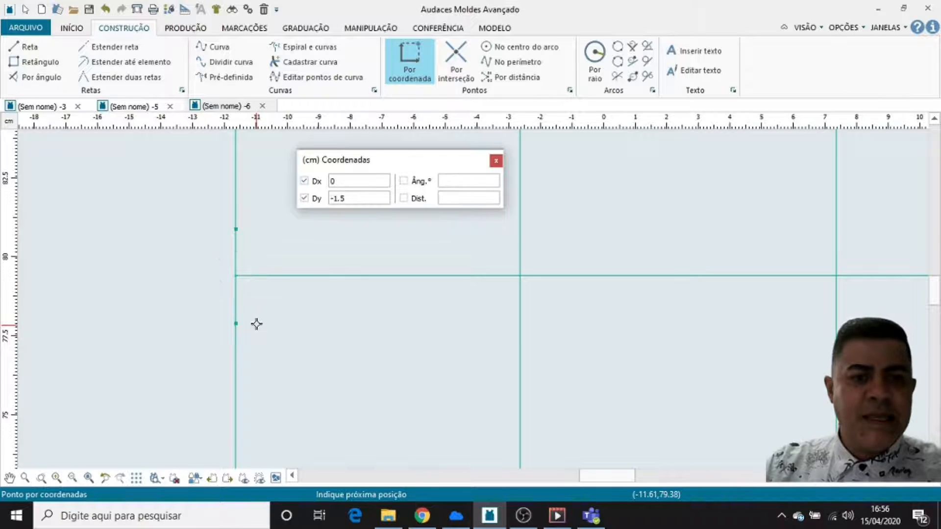
pyautogui.rightClick(203, 252)
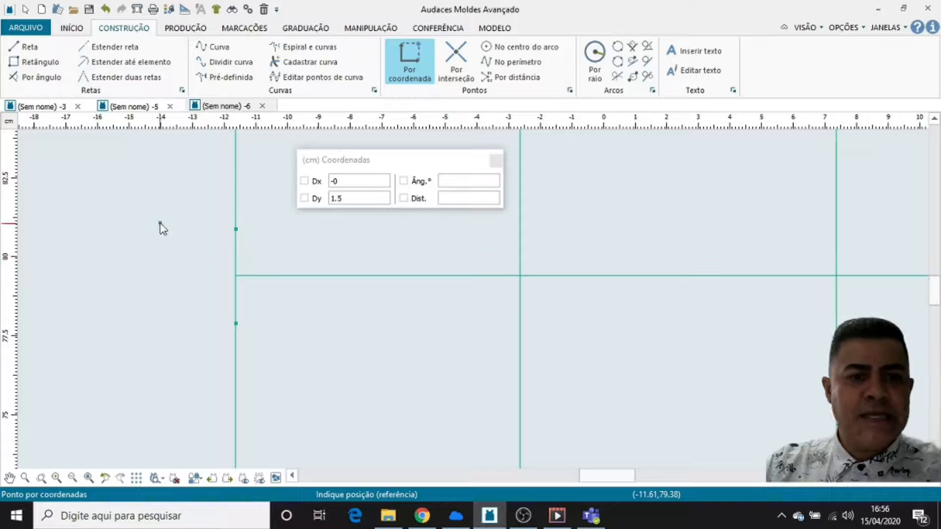
pyautogui.rightClick(162, 245)
# Step: Place a point by coordinates on the parallel line between the two new points, at a perimeter distance of 11 cm from side A–D
pyautogui.scroll(-5, 227, 248)
pyautogui.scroll(-1, 262, 269)
pyautogui.scroll(3, 277, 262)
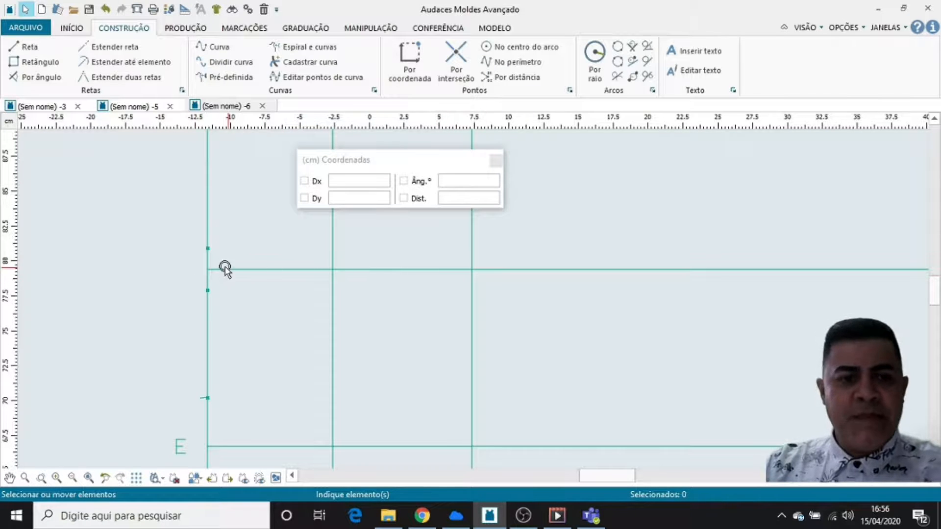
pyautogui.click(410, 66)
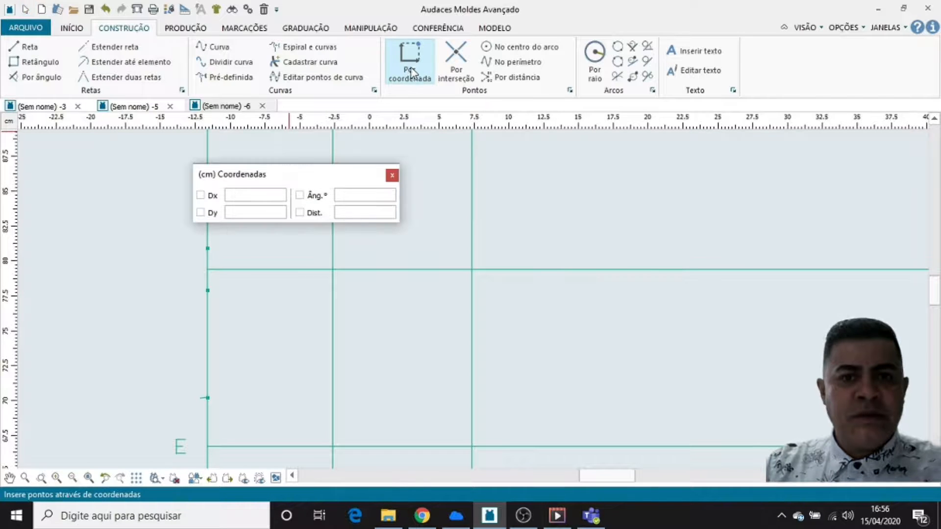
pyautogui.click(213, 269)
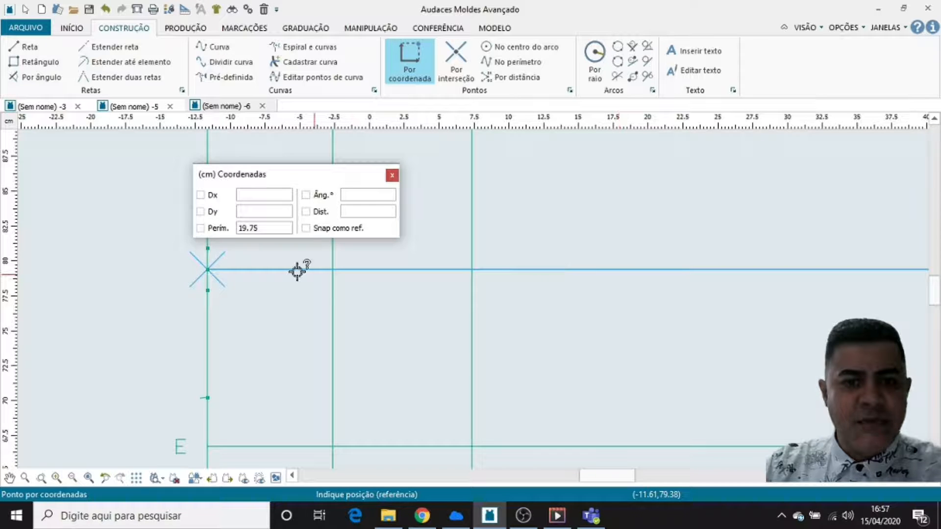
pyautogui.click(201, 229)
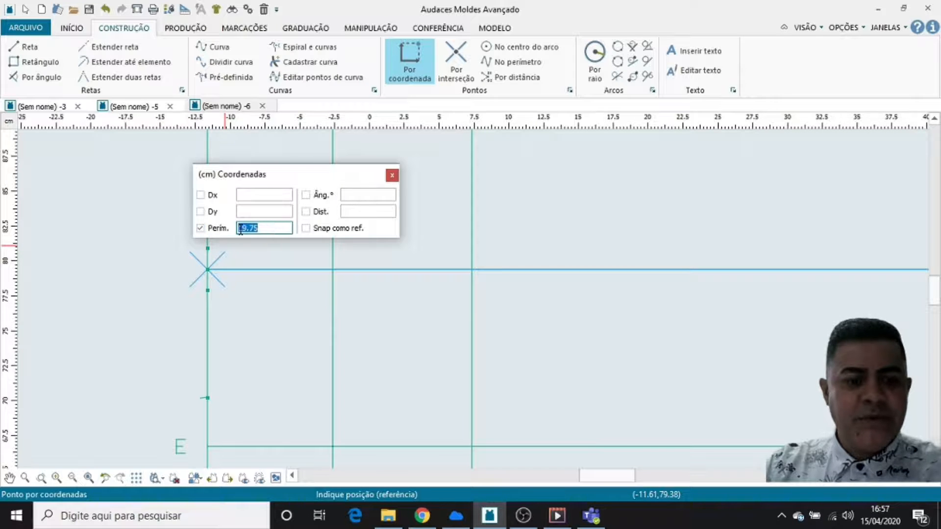
pyautogui.write('11')
pyautogui.press('Return')
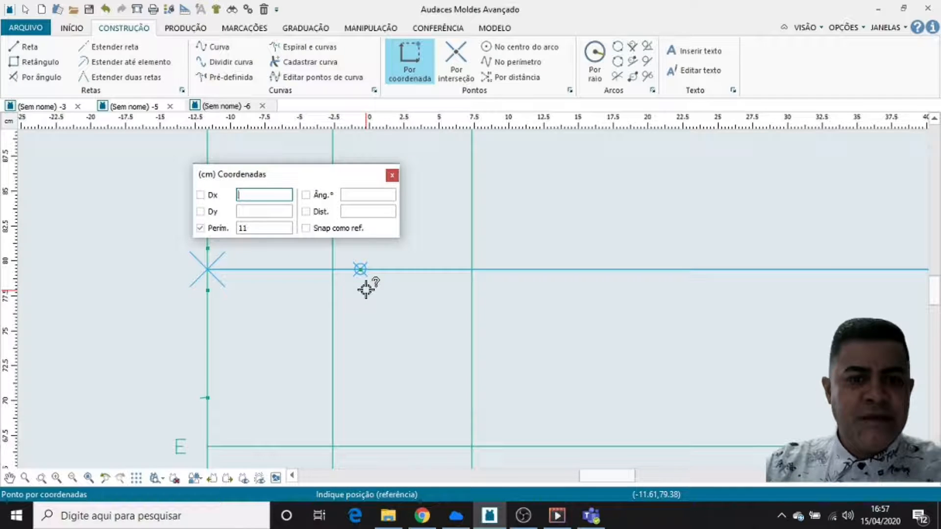
pyautogui.click(365, 289)
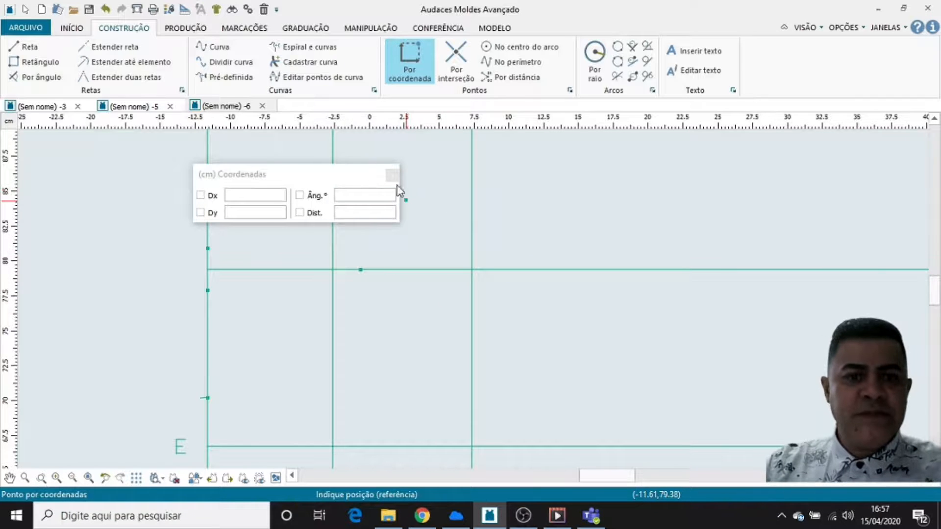
# Step: Draw the dart with straight lines from the lower point on side A–D to the 11 cm point and back to the upper point
pyautogui.scroll(-2, 397, 201)
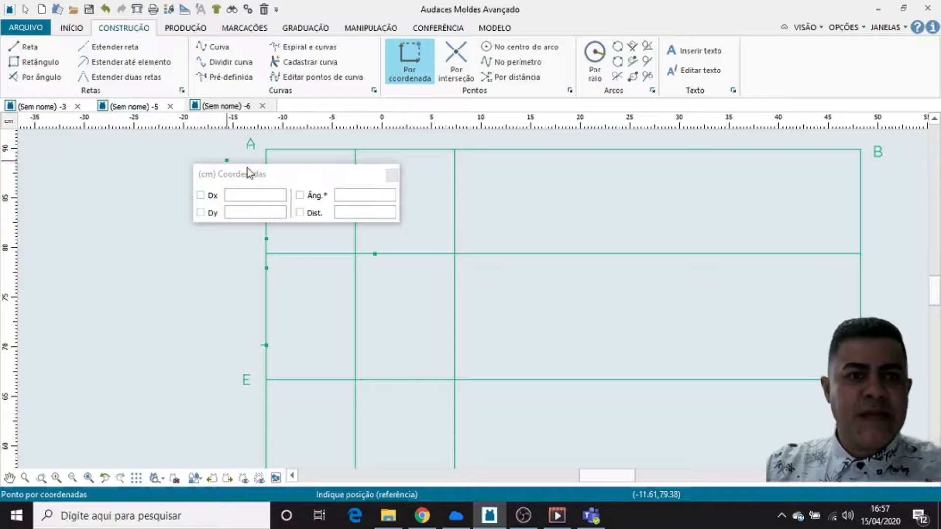
pyautogui.click(30, 49)
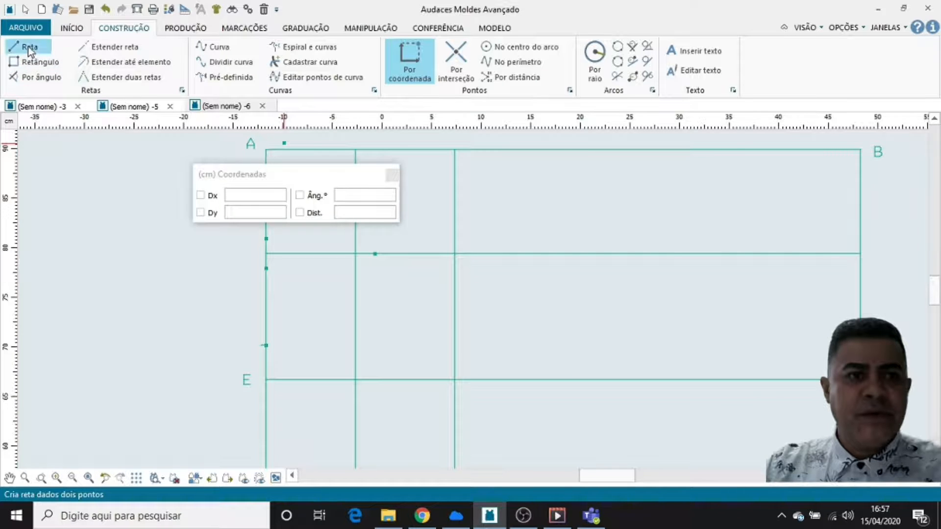
pyautogui.moveTo(303, 178); pyautogui.dragTo(128, 159)
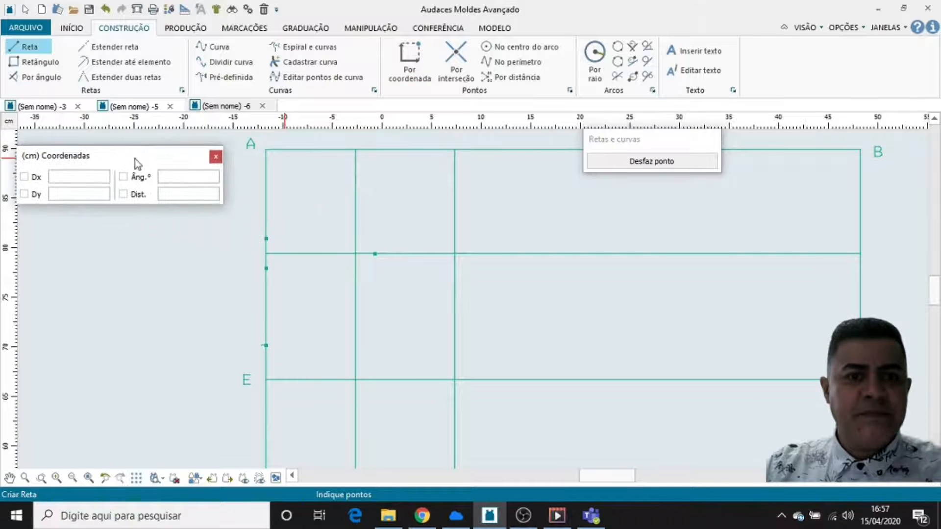
pyautogui.scroll(2, 302, 253)
pyautogui.scroll(-1, 304, 259)
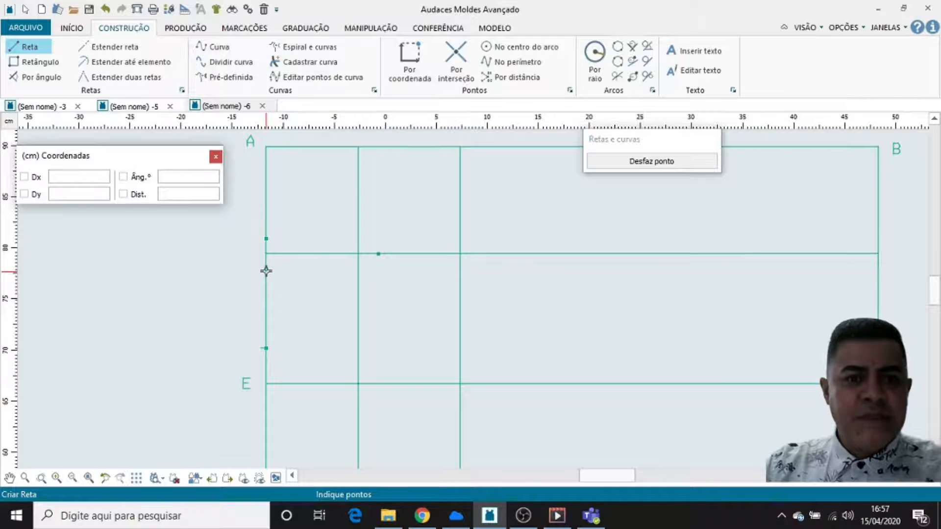
pyautogui.moveTo(266, 271)
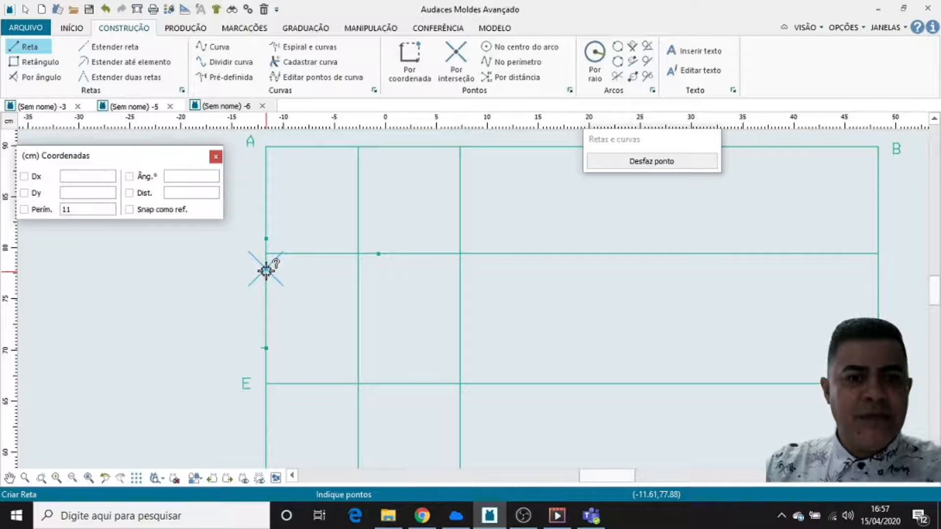
pyautogui.click(266, 270)
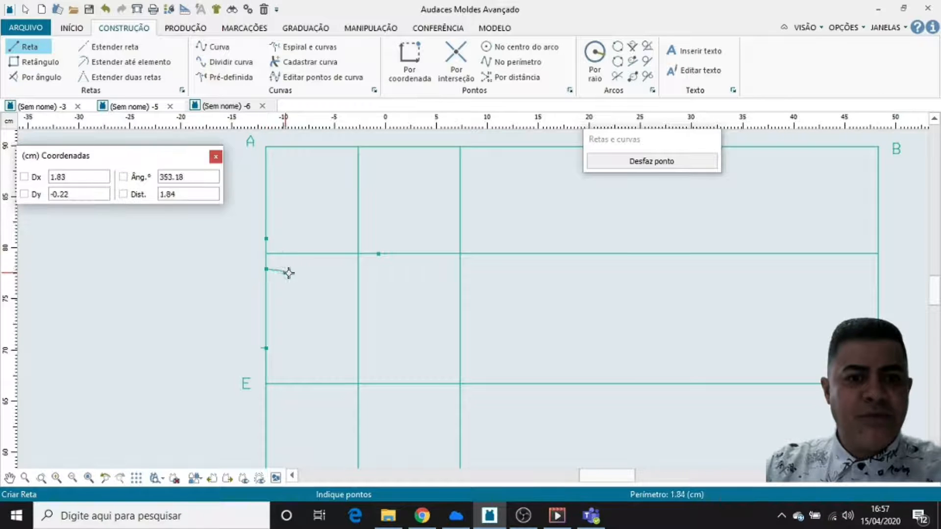
pyautogui.click(378, 254)
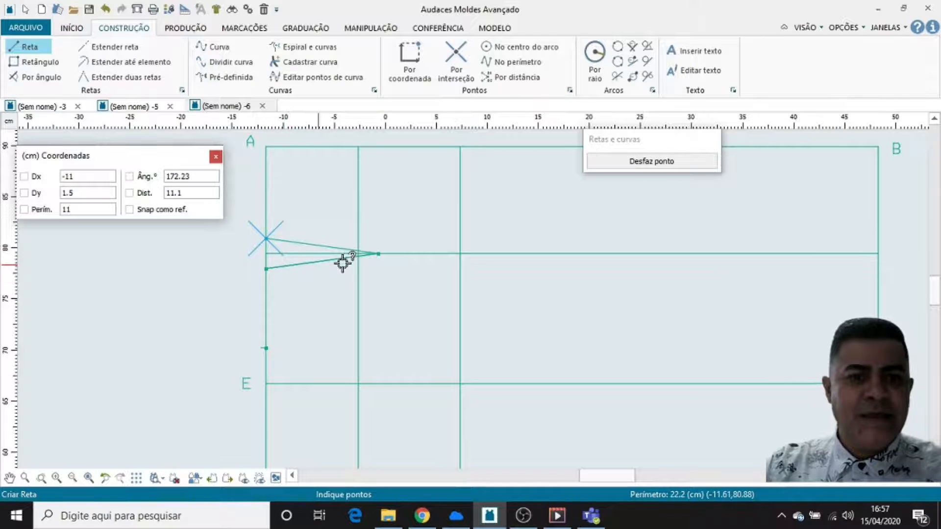
pyautogui.click(266, 239)
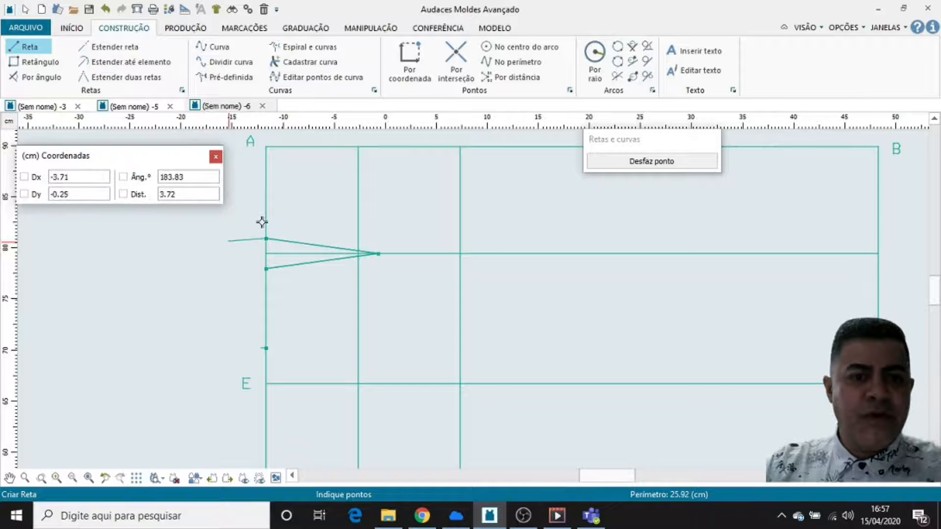
pyautogui.rightClick(306, 199)
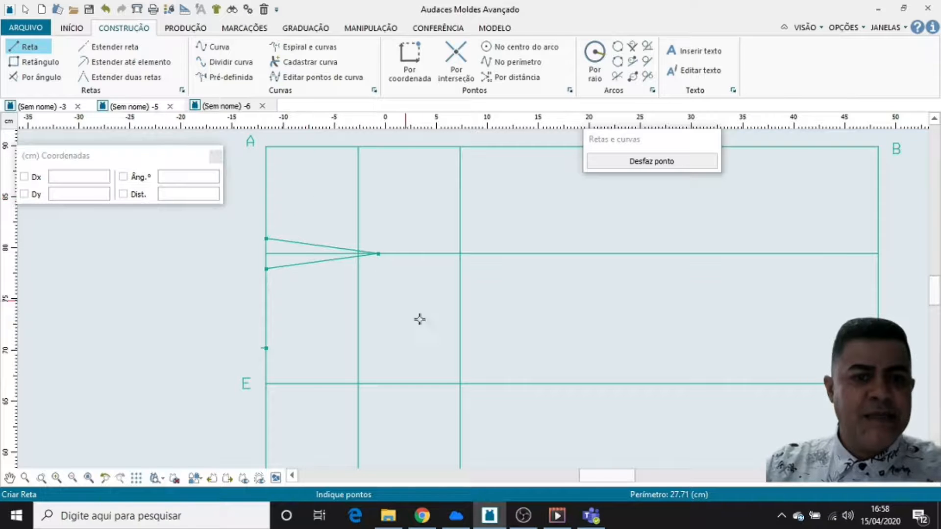
# Step: Draw a curve from the outer end of the short line above E, past the dart's lower point just outside side A–D, to corner A
pyautogui.scroll(-1, 448, 318)
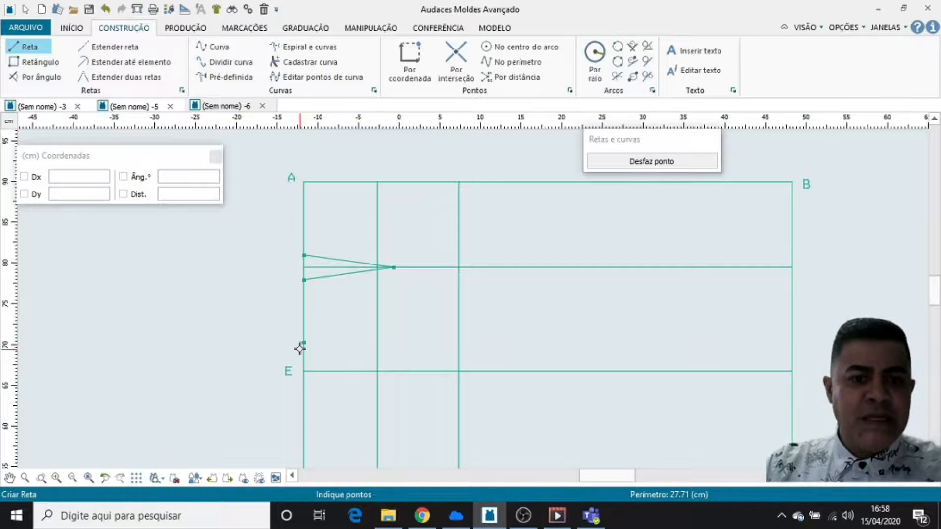
pyautogui.scroll(2, 304, 345)
pyautogui.scroll(-2, 294, 354)
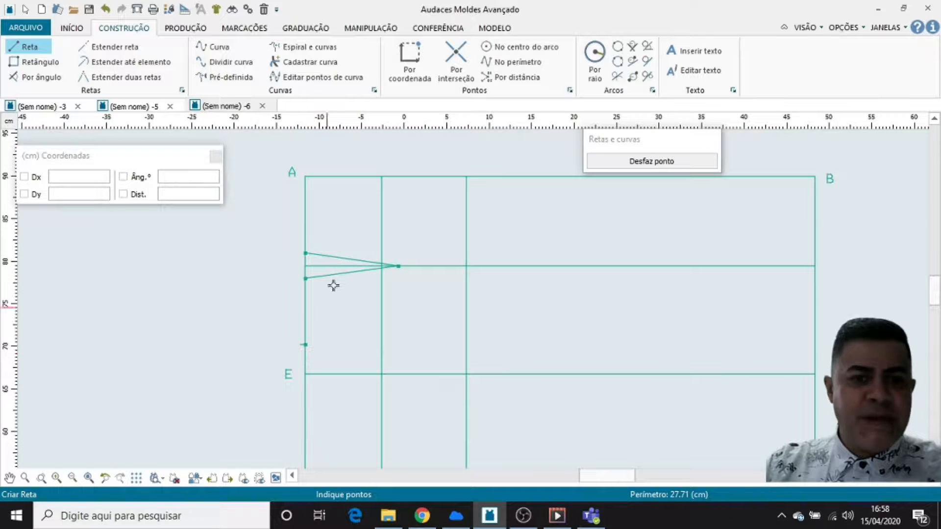
pyautogui.click(217, 49)
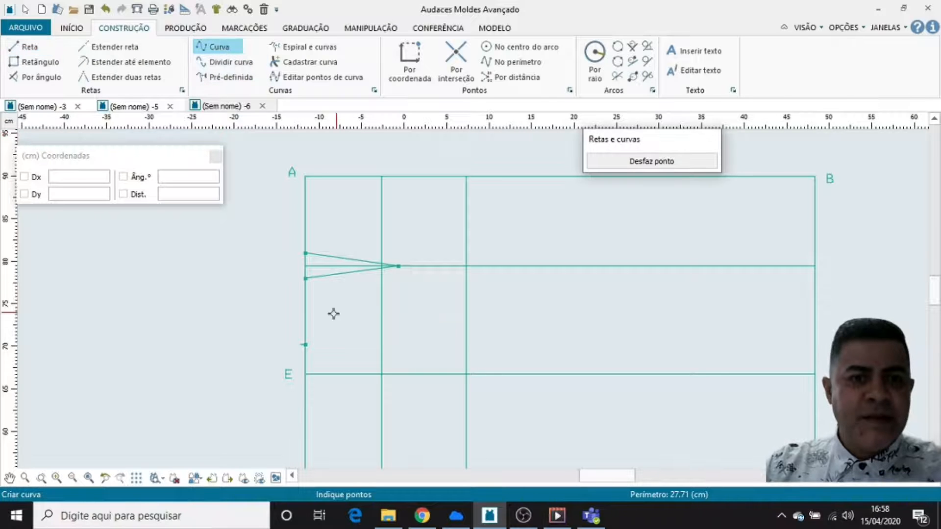
pyautogui.scroll(2, 304, 171)
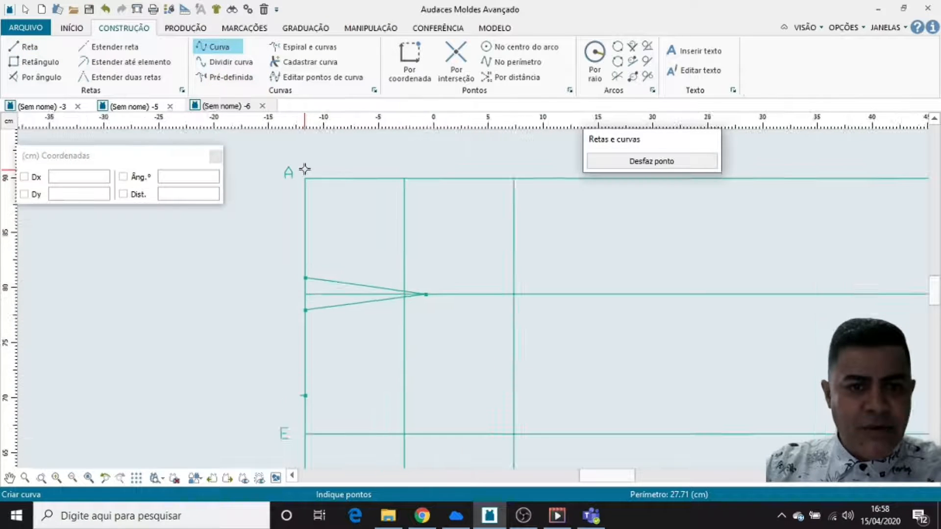
pyautogui.click(295, 428)
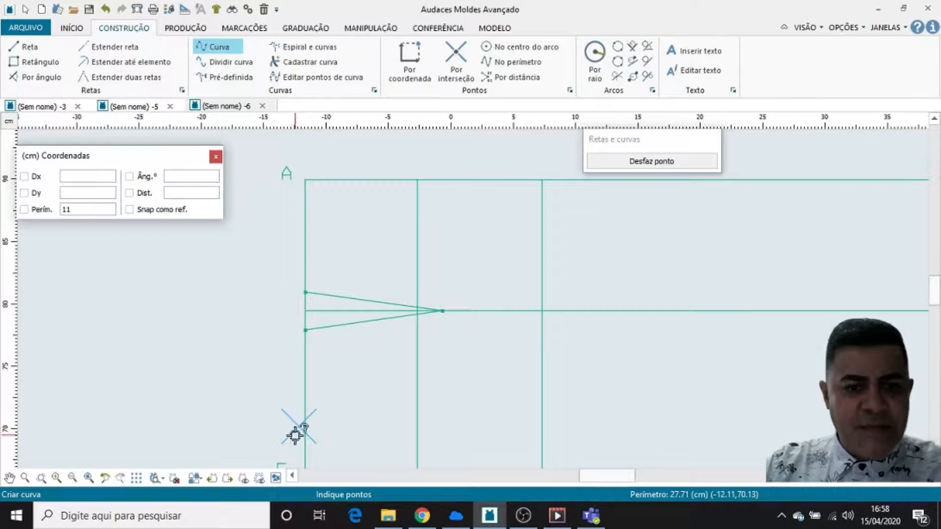
pyautogui.scroll(2, 296, 431)
pyautogui.scroll(2, 295, 437)
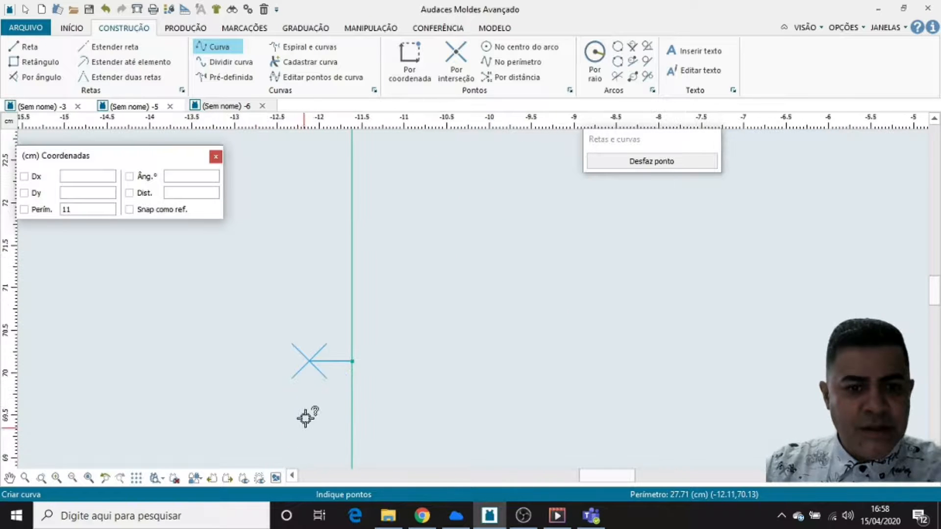
pyautogui.scroll(-2, 307, 370)
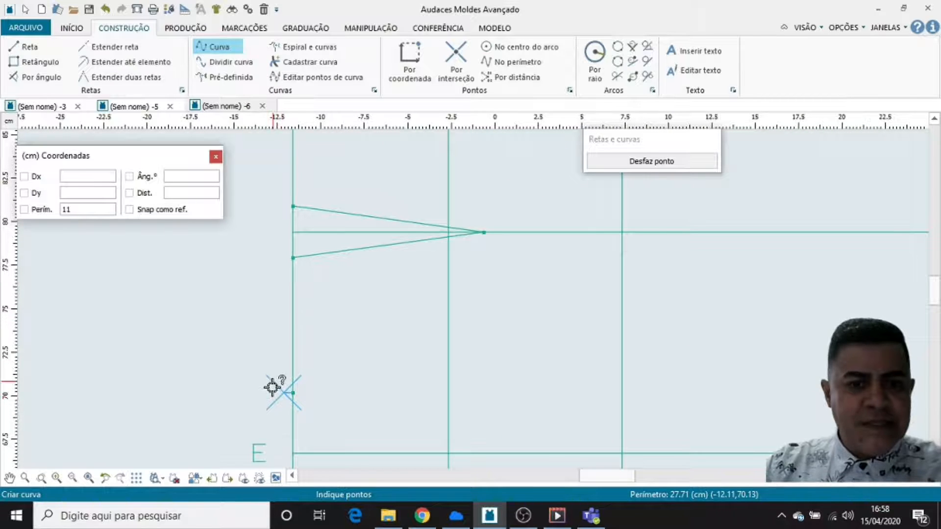
pyautogui.press('Return')
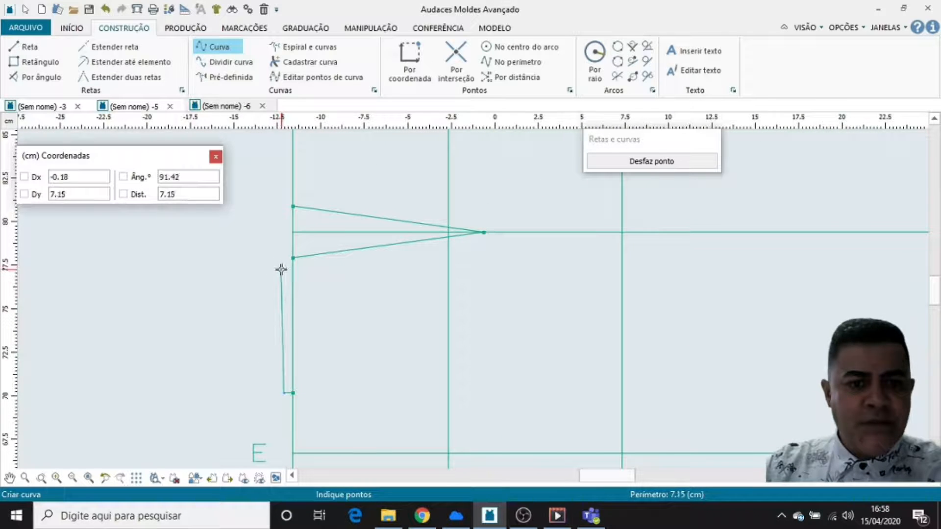
pyautogui.click(288, 253)
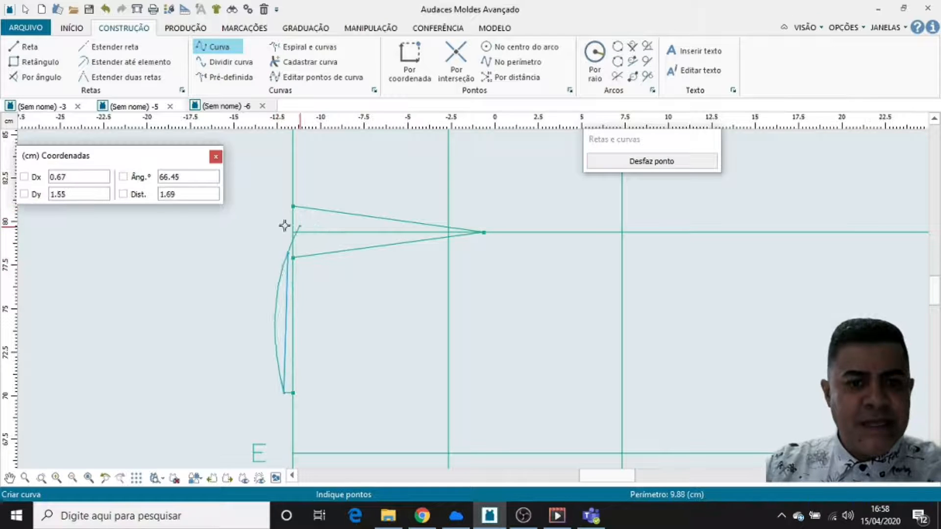
pyautogui.scroll(-2, 324, 309)
pyautogui.scroll(-2, 325, 305)
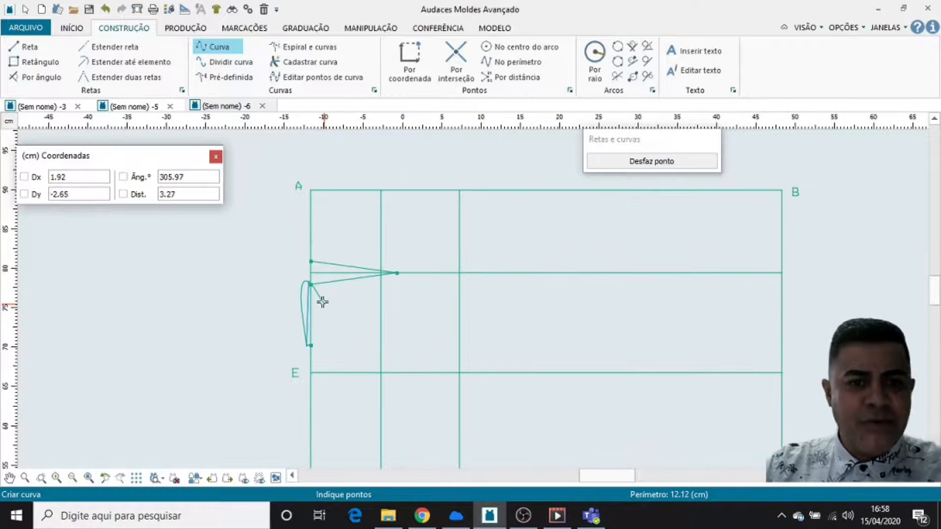
pyautogui.click(310, 185)
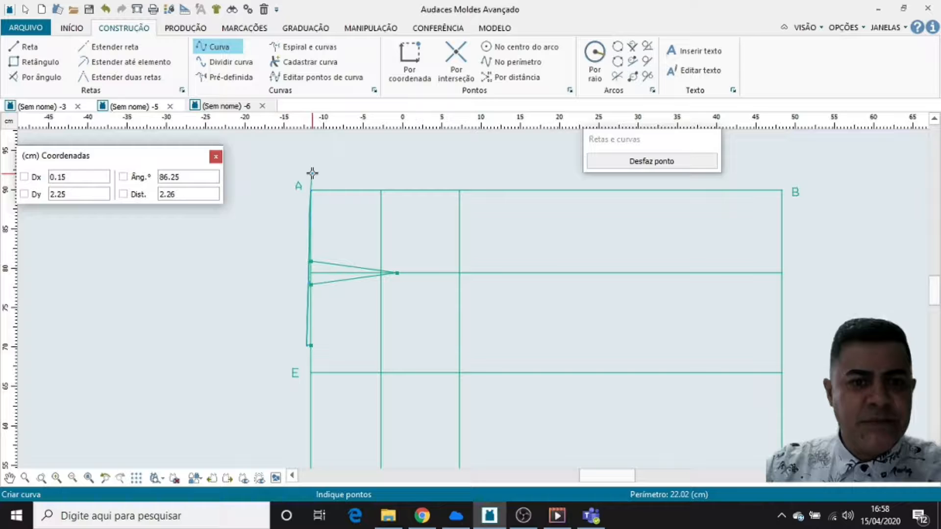
pyautogui.rightClick(310, 170)
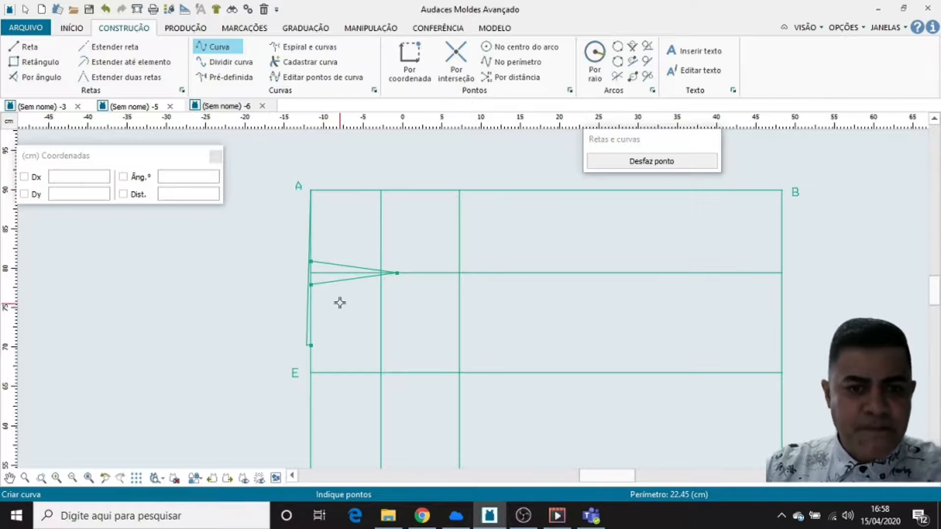
# Step: Examine the gap between the new curve and the dart's endpoints on side A–D, and the area around E
pyautogui.scroll(7, 326, 273)
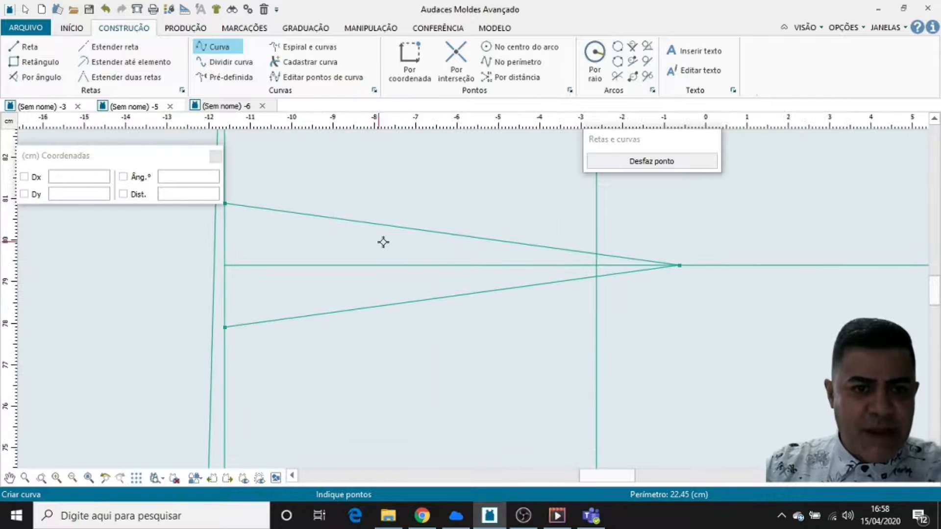
pyautogui.scroll(-1, 450, 259)
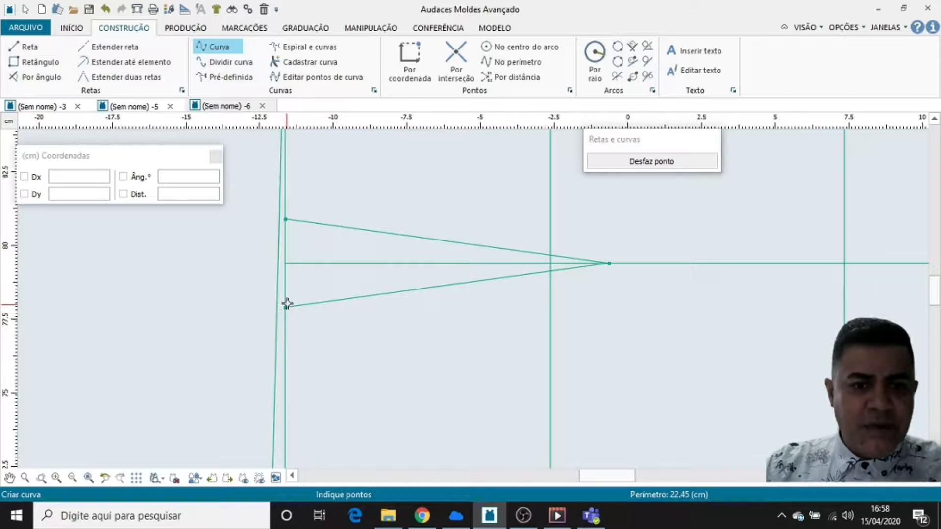
pyautogui.scroll(-2, 287, 304)
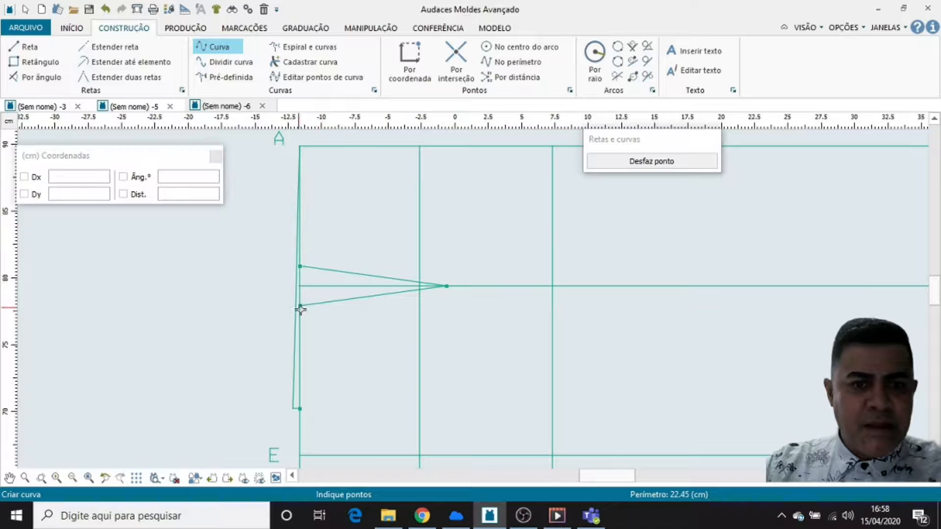
pyautogui.scroll(2, 306, 302)
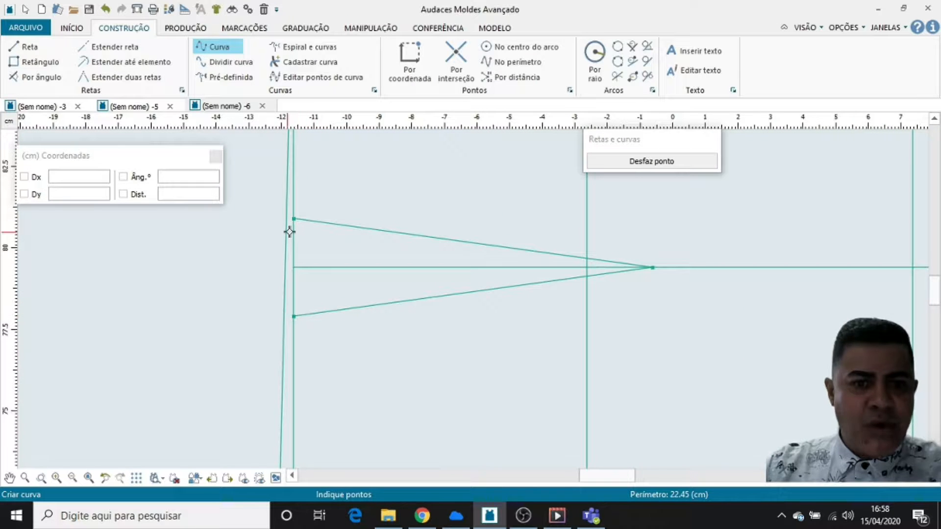
pyautogui.scroll(-4, 302, 269)
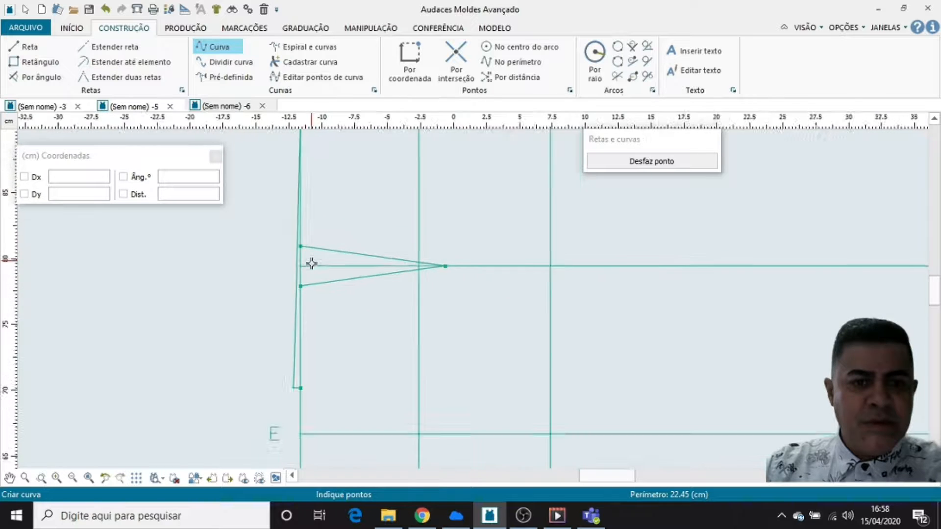
pyautogui.scroll(1, 349, 364)
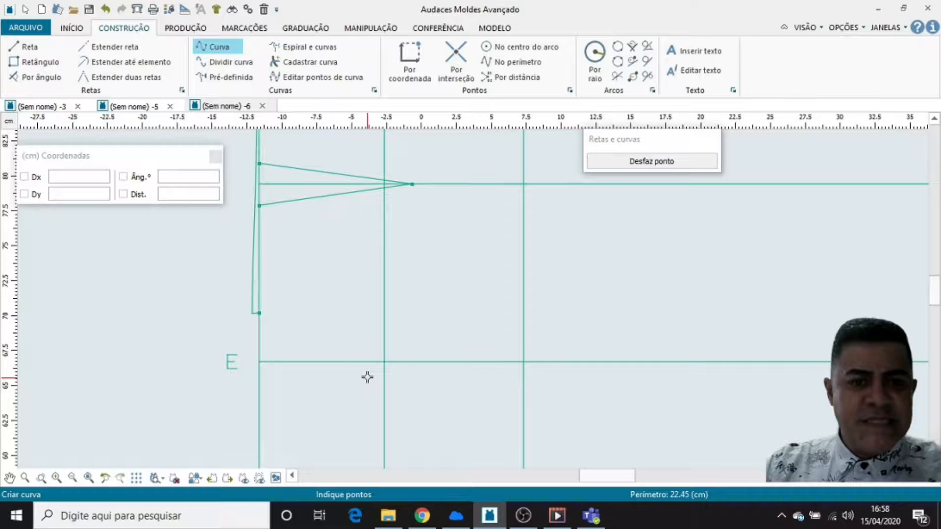
pyautogui.scroll(-1, 367, 377)
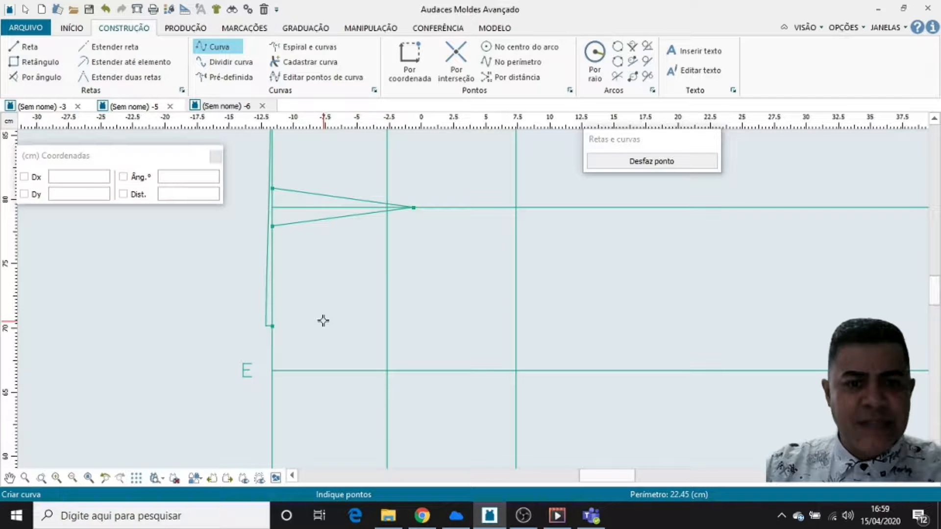
pyautogui.scroll(1, 326, 323)
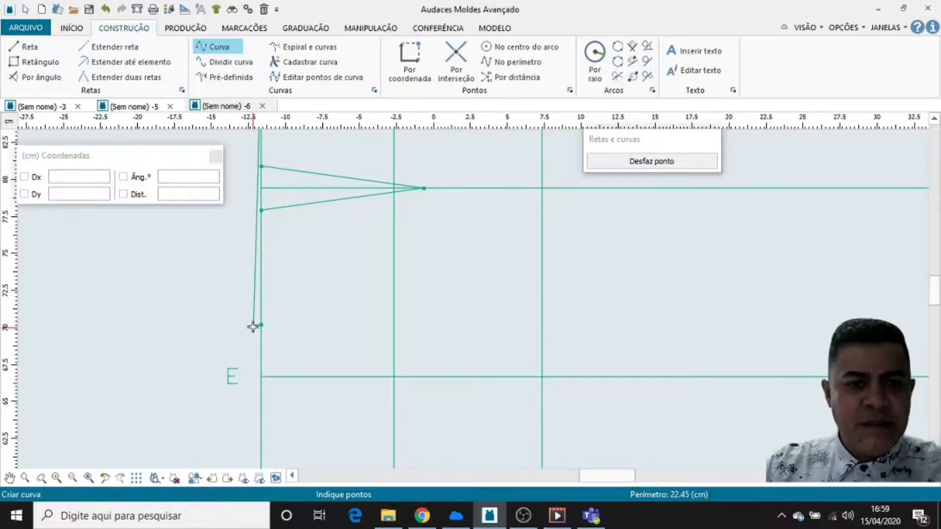
# Step: Try to draw a curve from the outer end of the short line above E toward the line through E, and undo it
pyautogui.scroll(-1, 253, 327)
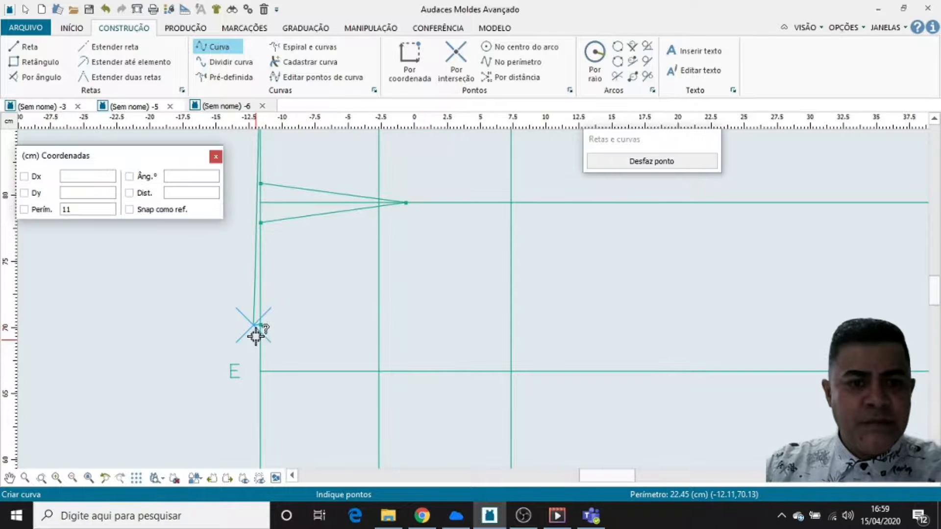
pyautogui.click(254, 325)
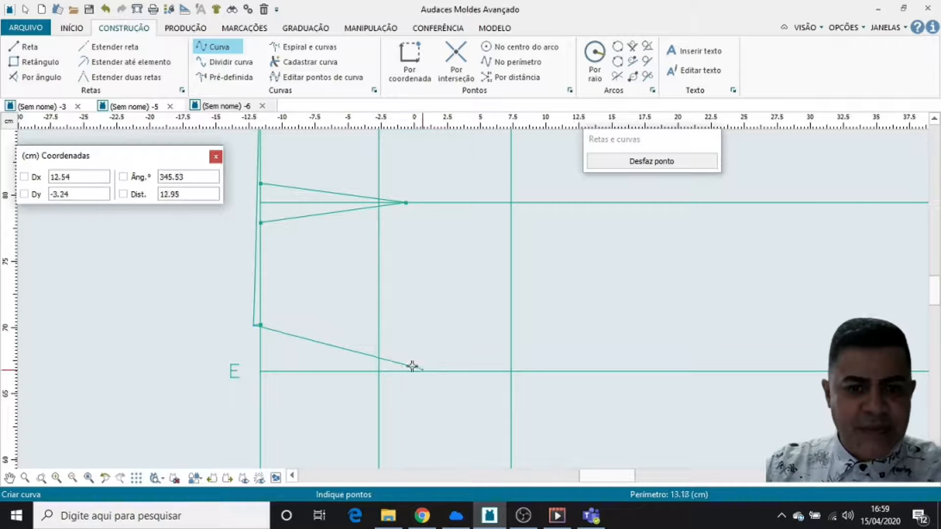
pyautogui.click(385, 356)
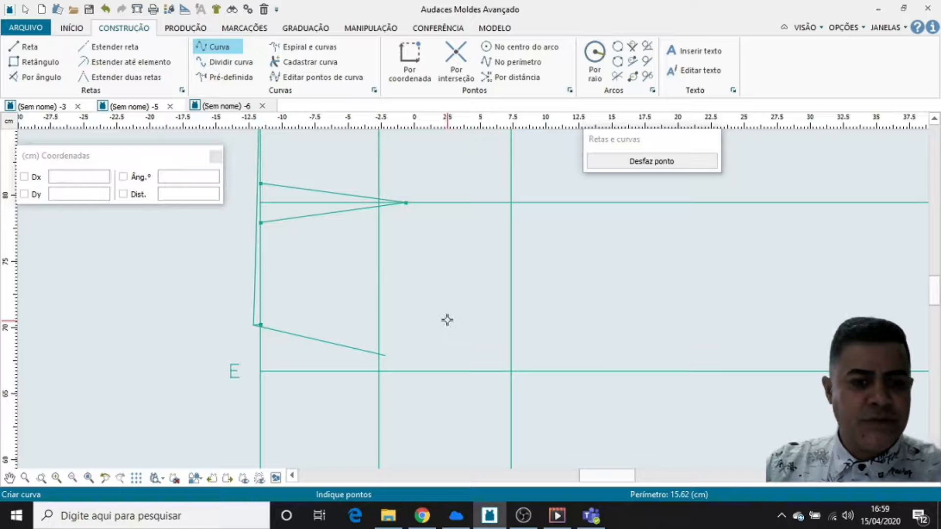
pyautogui.hotkey('ctrl', 'z')
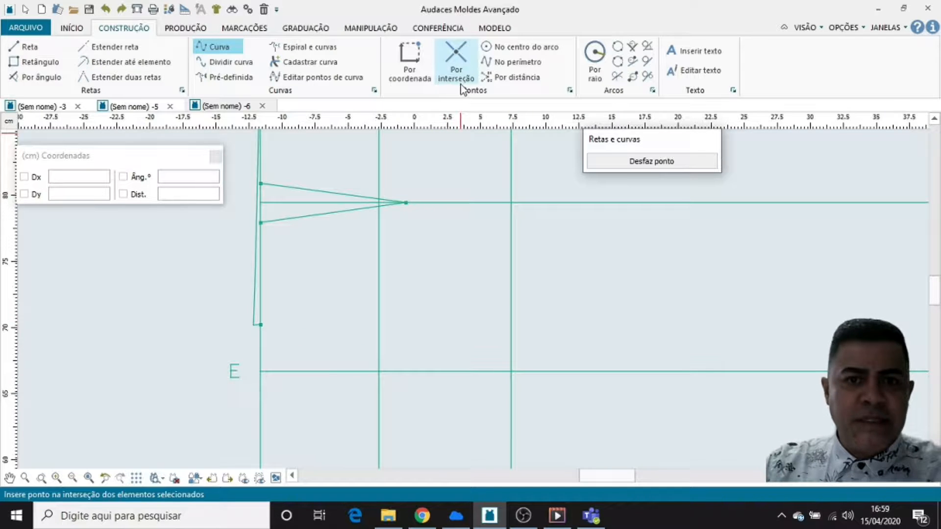
pyautogui.click(455, 65)
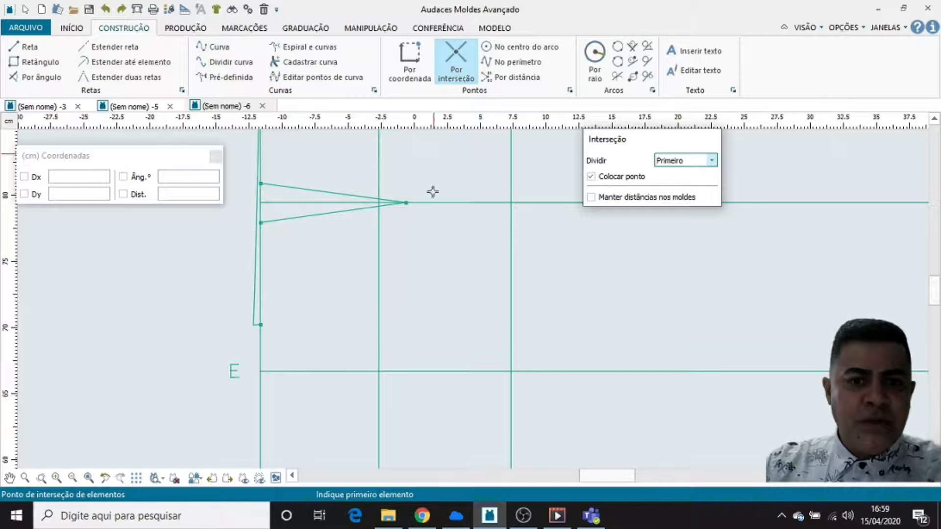
pyautogui.click(511, 363)
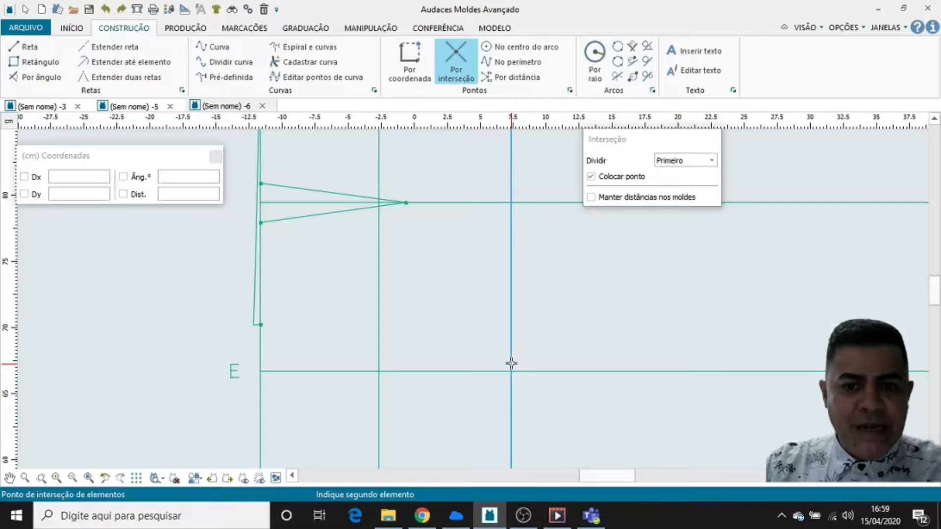
pyautogui.click(503, 372)
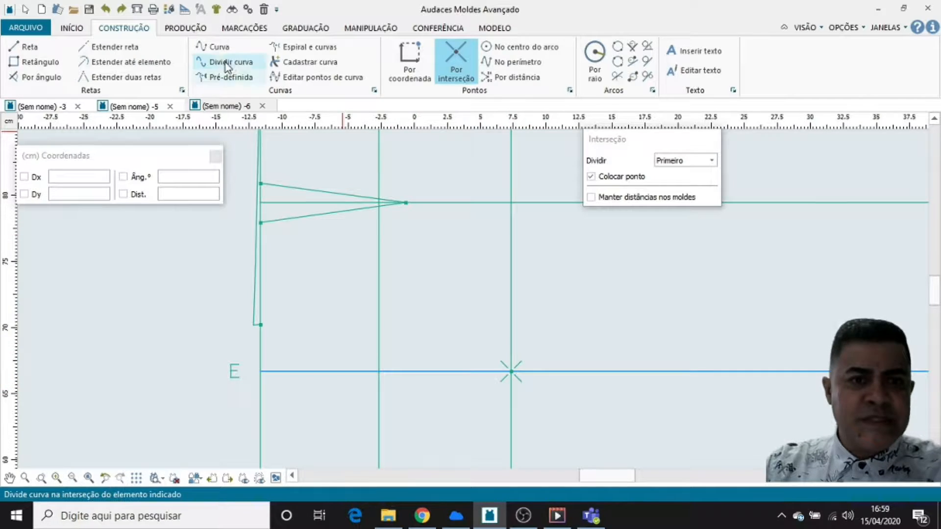
# Step: Try a curve from the outer end of the short line above E to just past the first vertical parallel line, and undo it
pyautogui.click(215, 48)
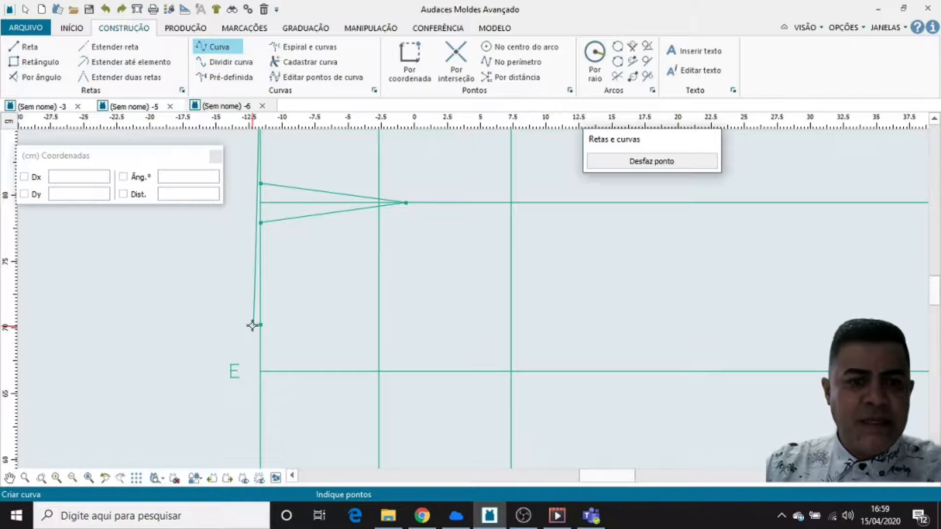
pyautogui.scroll(1, 252, 326)
pyautogui.press('Return')
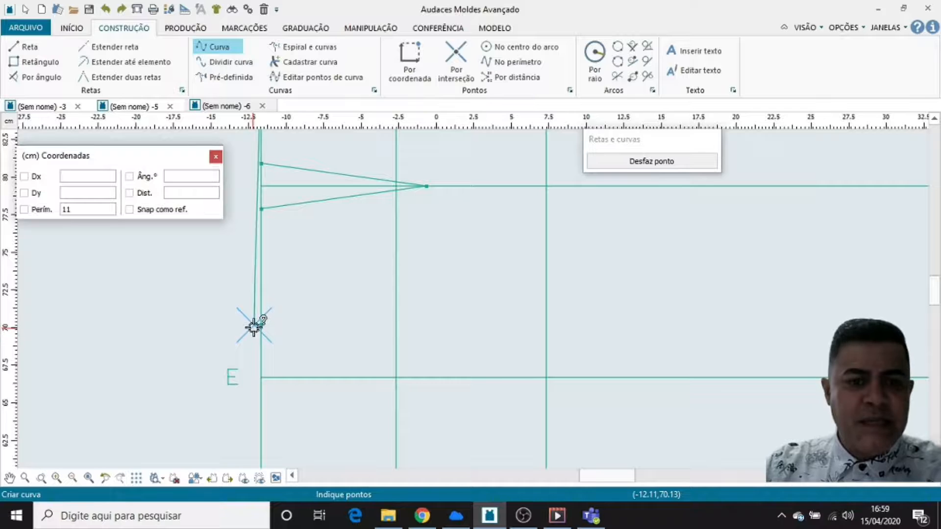
pyautogui.click(253, 327)
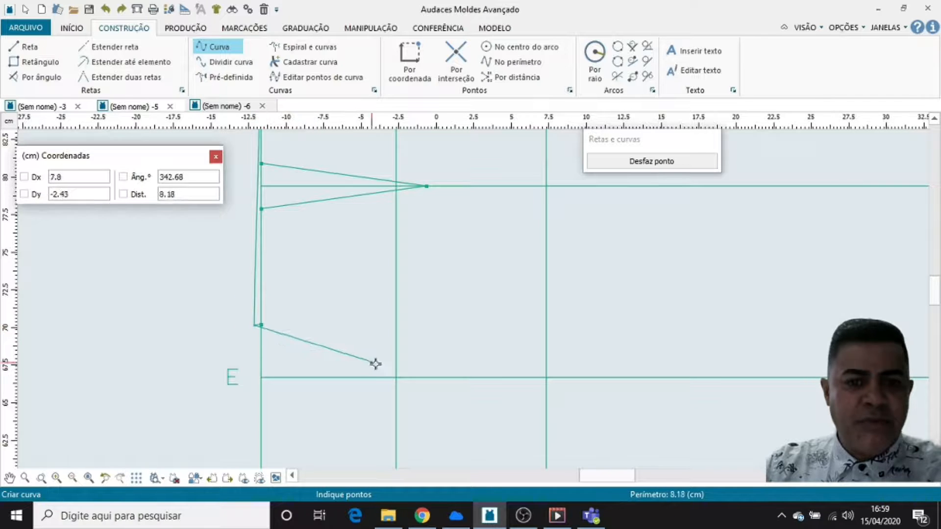
pyautogui.click(405, 367)
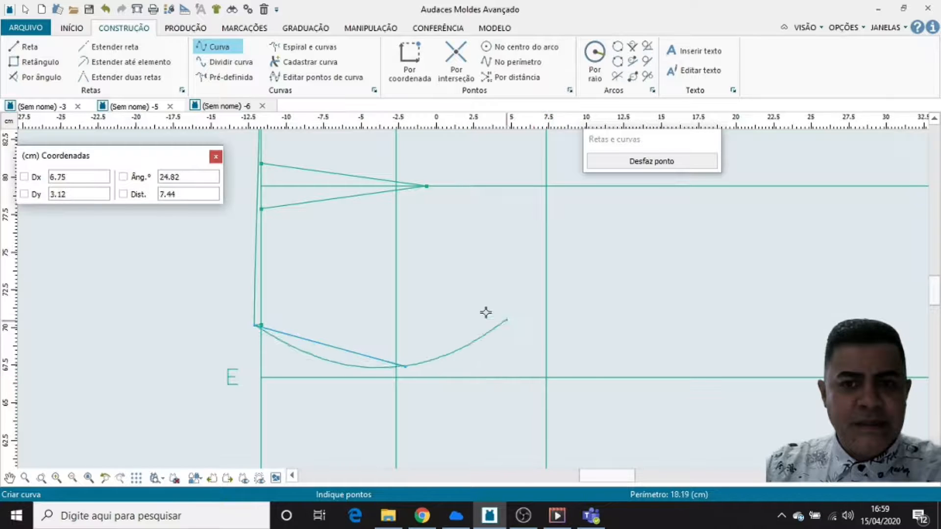
pyautogui.rightClick(431, 289)
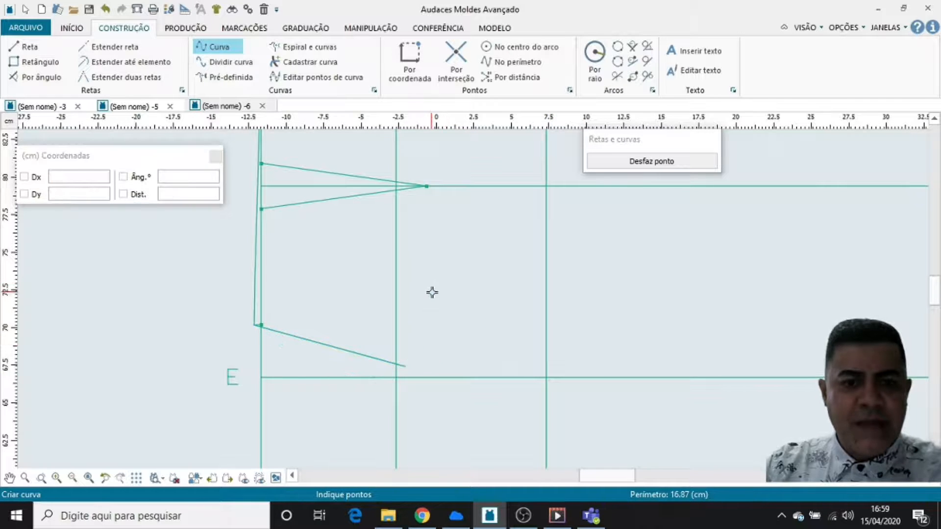
pyautogui.hotkey('ctrl', 'z')
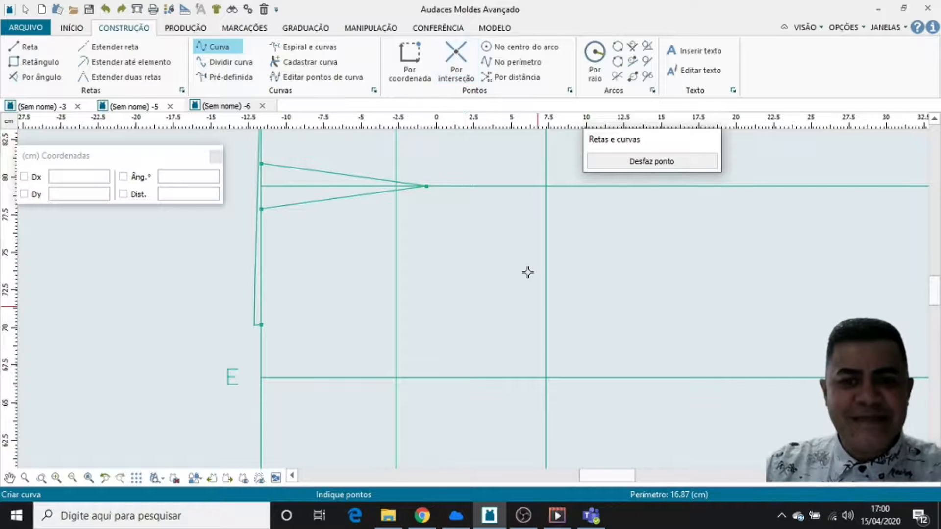
# Step: Insert a point at the intersection of the second vertical parallel line and the horizontal line through E
pyautogui.click(455, 71)
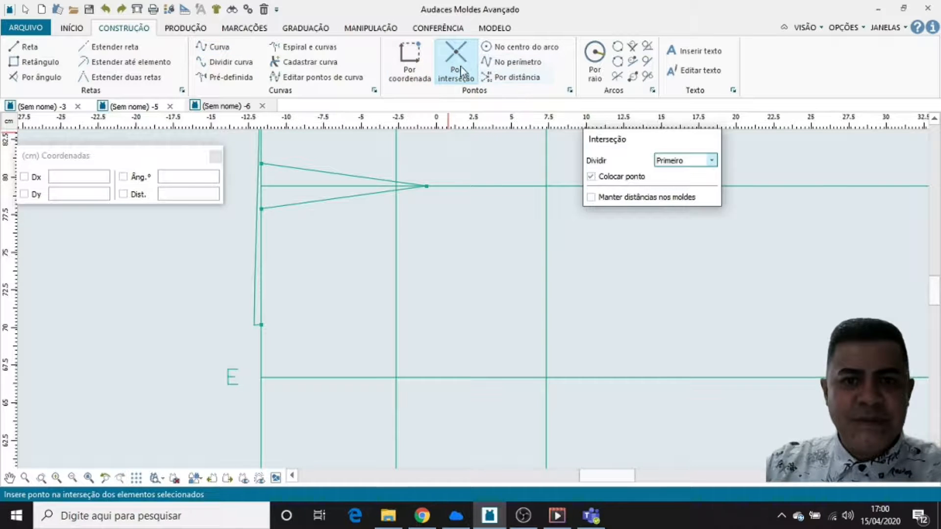
pyautogui.click(545, 362)
pyautogui.click(537, 379)
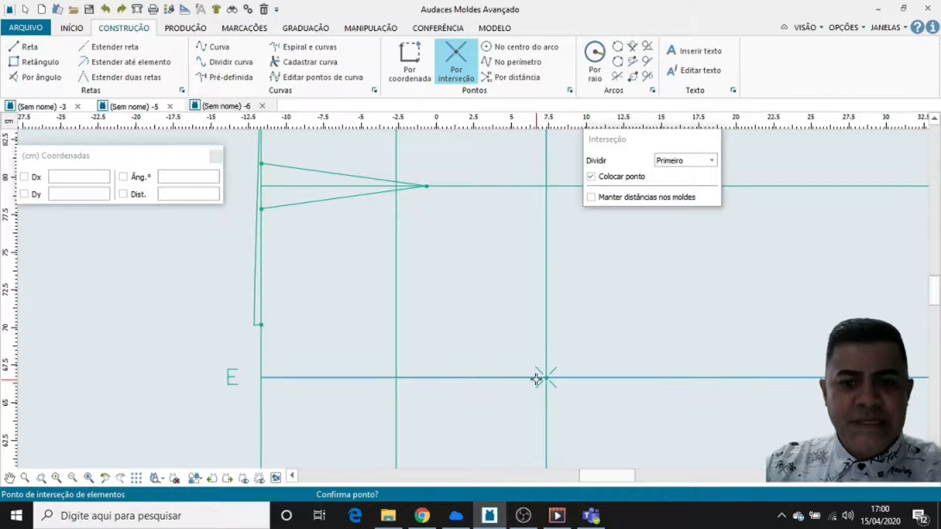
pyautogui.click(530, 345)
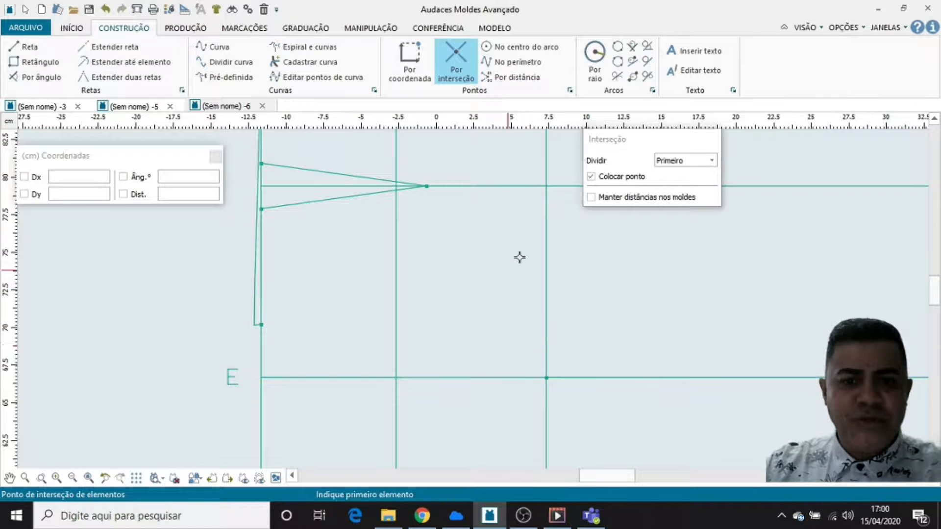
# Step: Draw a curve from the outer end of the short line above E, passing just above line E near the first vertical parallel, to the intersection point
pyautogui.click(216, 47)
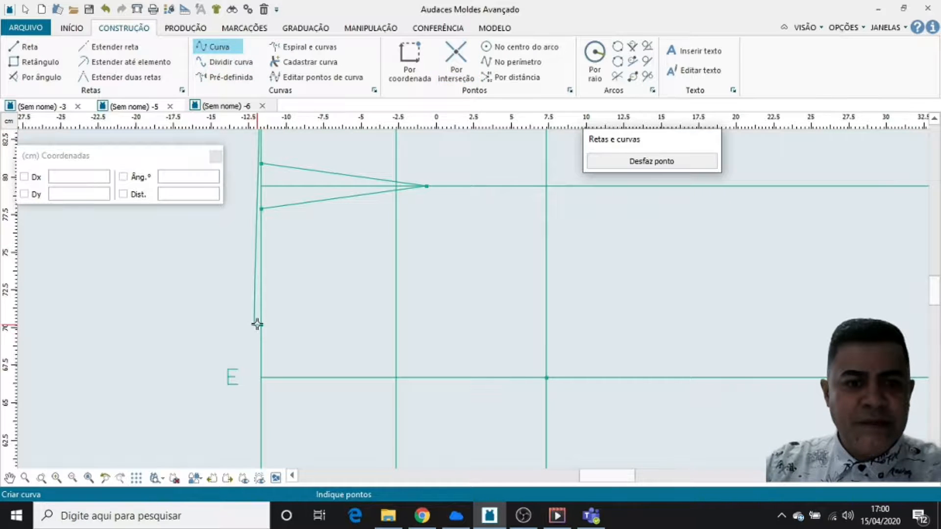
pyautogui.press('Return')
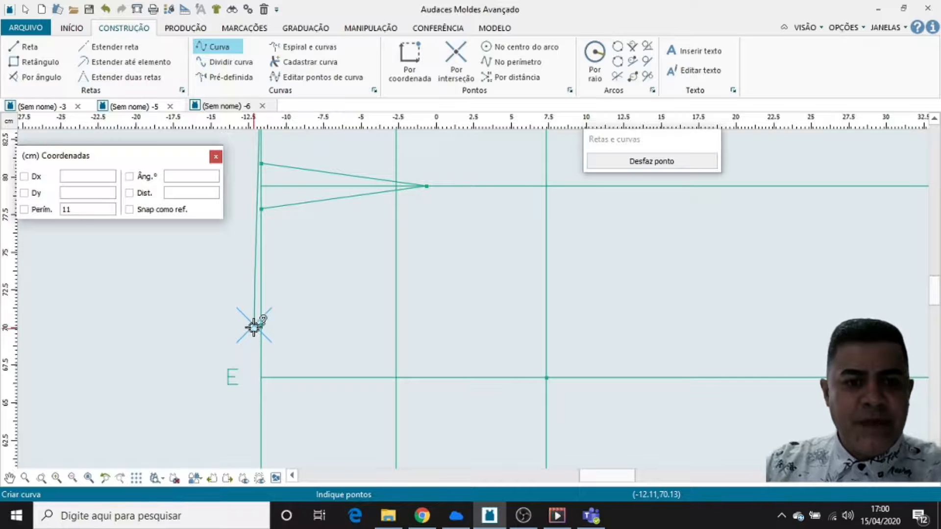
pyautogui.click(254, 325)
pyautogui.click(391, 365)
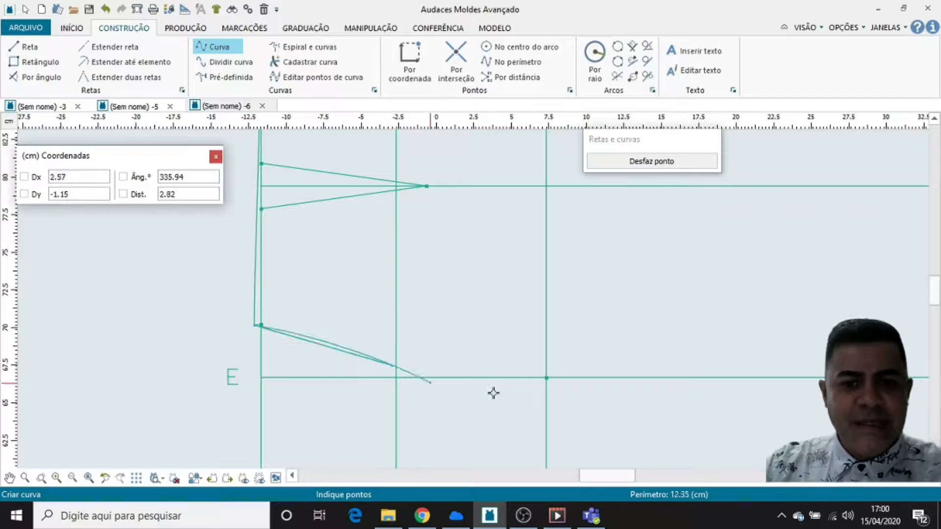
pyautogui.click(545, 379)
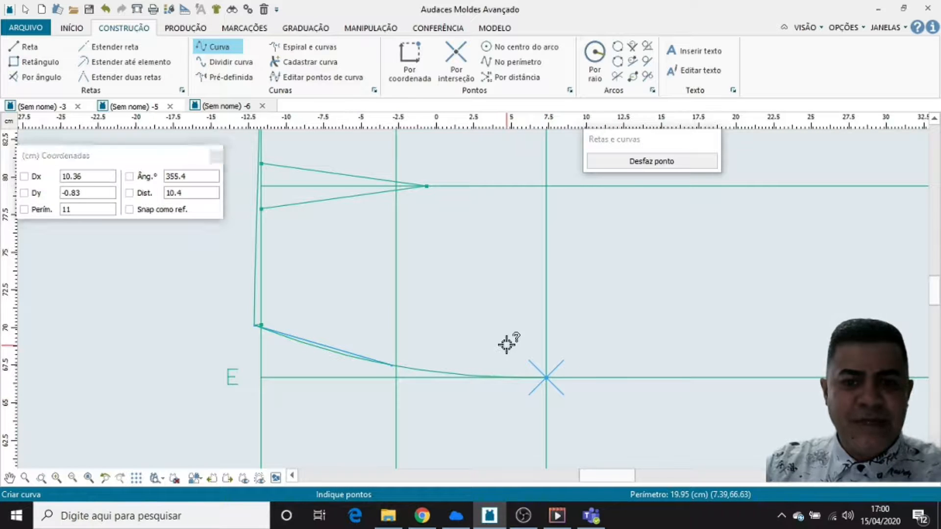
pyautogui.rightClick(604, 339)
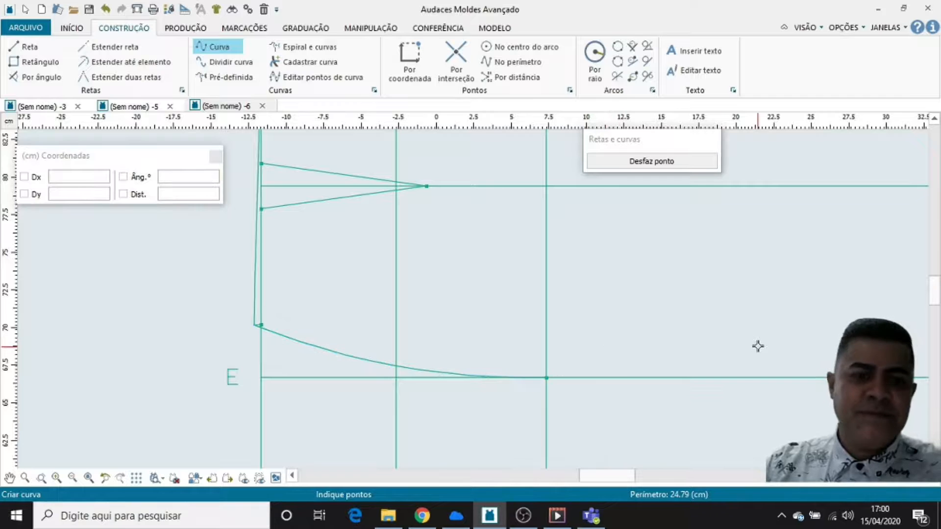
# Step: Examine the new lower curve, the dart and the short line above E against side A–D
pyautogui.scroll(-2, 351, 355)
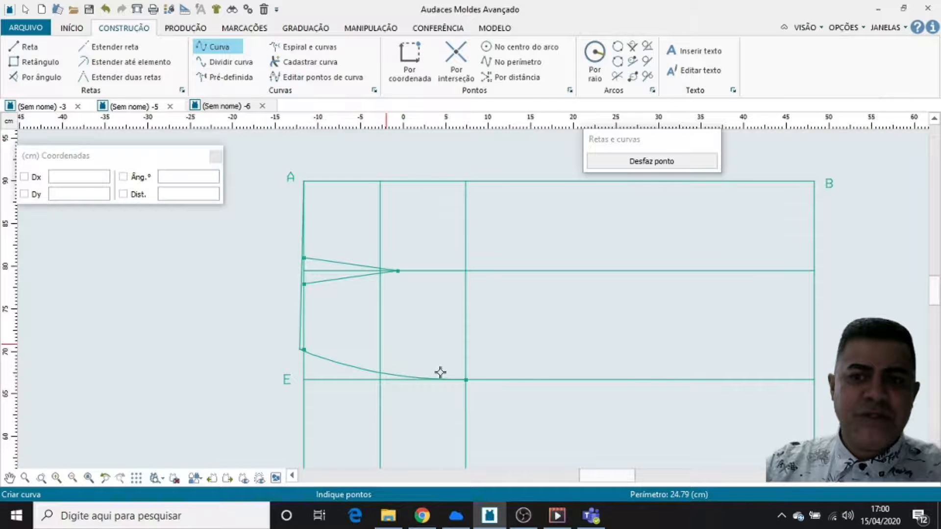
pyautogui.scroll(-3, 354, 280)
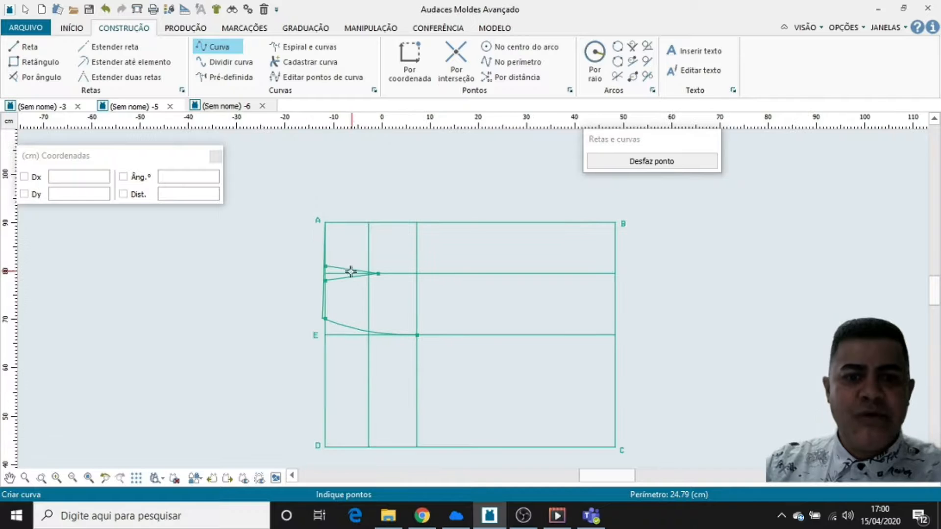
pyautogui.scroll(5, 369, 281)
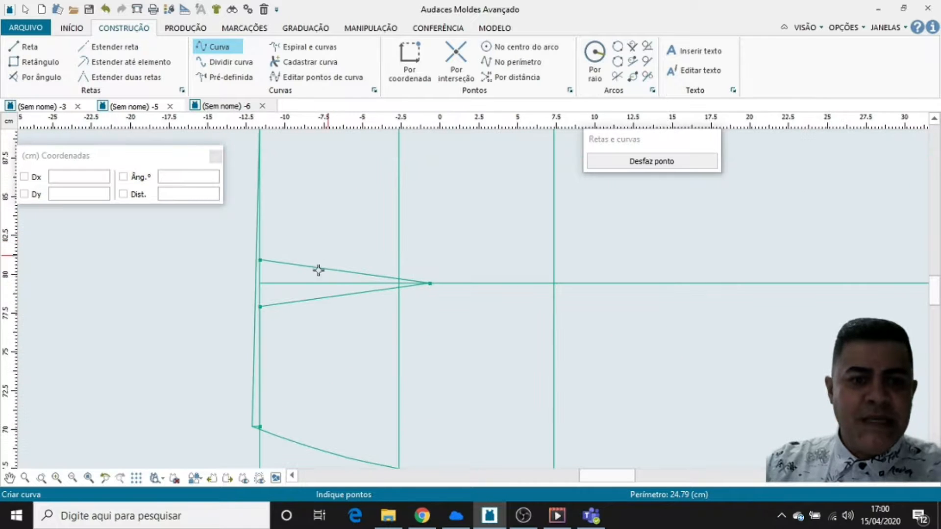
pyautogui.scroll(-2, 318, 269)
pyautogui.scroll(5, 315, 296)
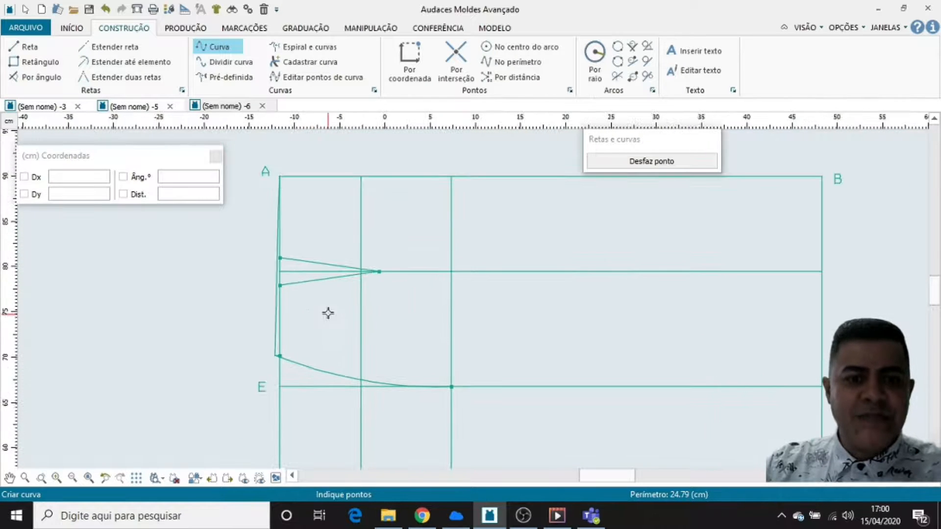
pyautogui.scroll(5, 267, 367)
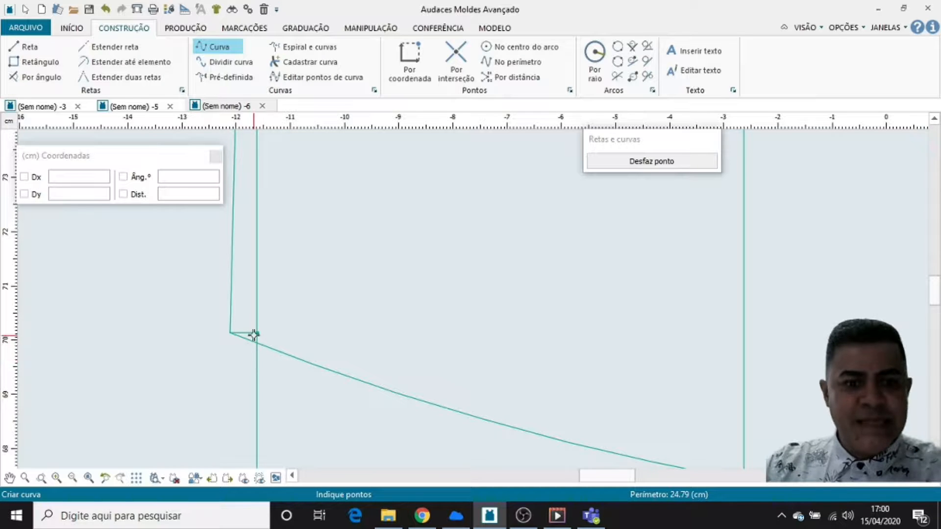
pyautogui.scroll(-8, 249, 336)
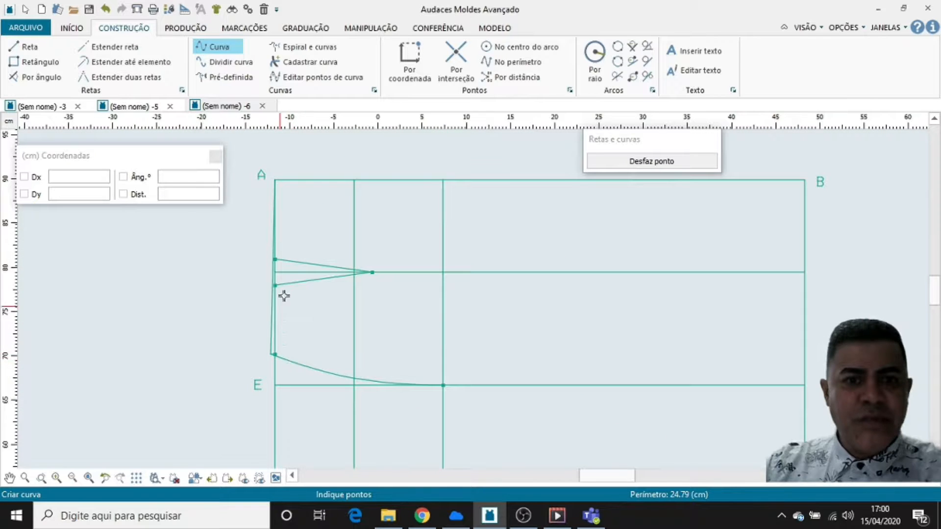
pyautogui.scroll(8, 270, 327)
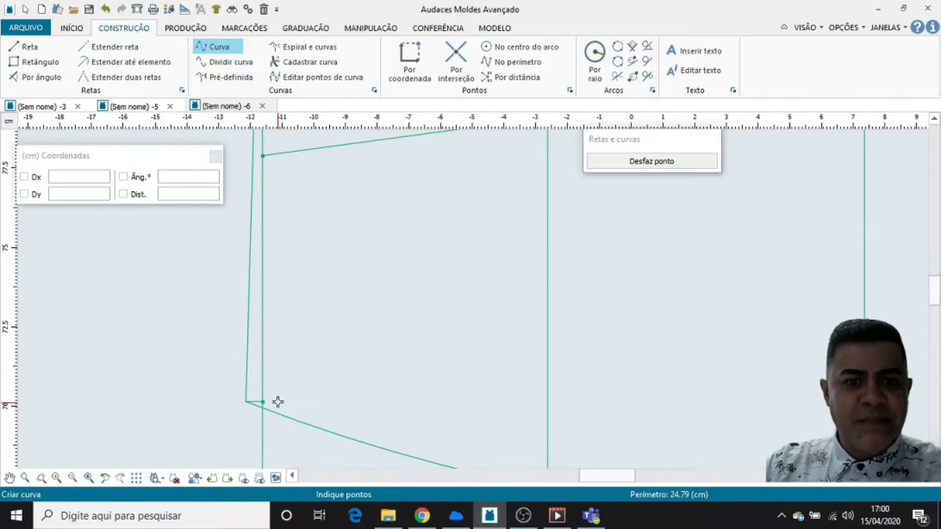
# Step: Delete the short horizontal line above E between side A–D and the outer curve
pyautogui.scroll(1, 272, 407)
pyautogui.press('Escape')
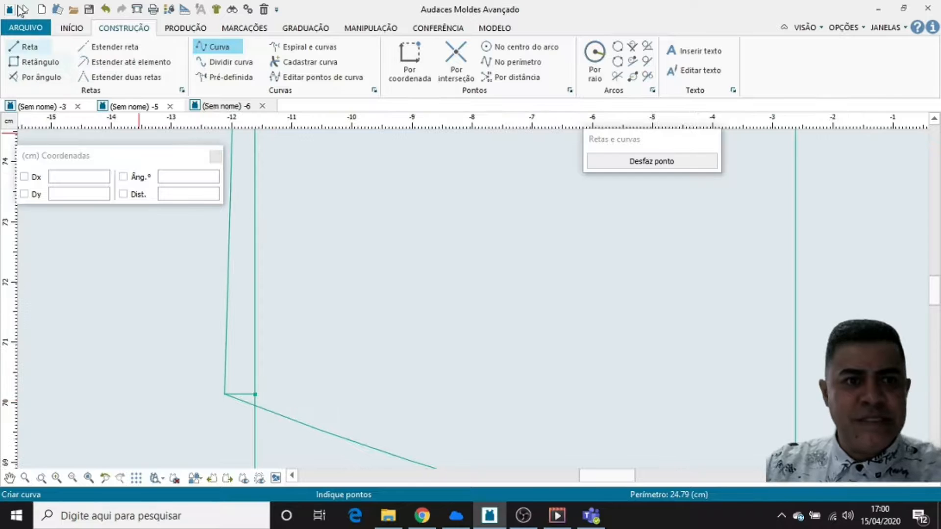
pyautogui.click(243, 394)
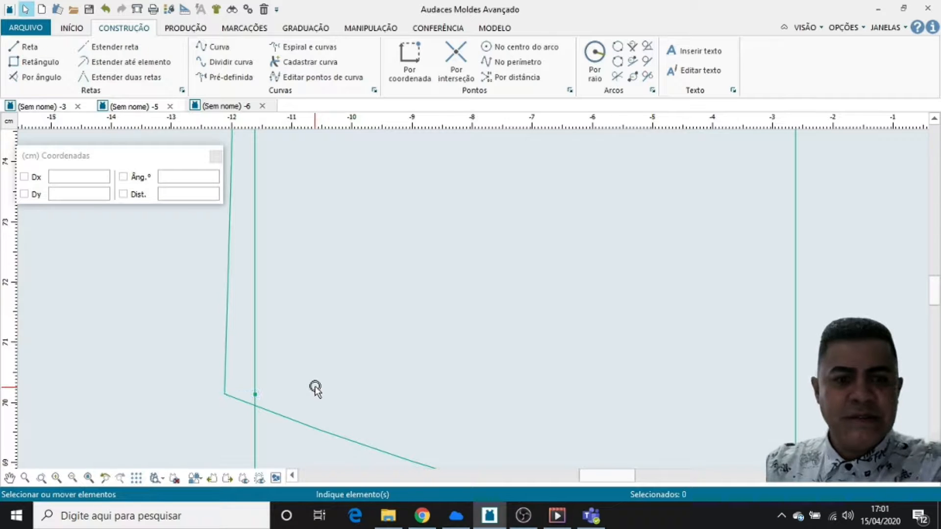
# Step: Start extracting a pattern piece in Automático mode, selecting the regions between line A–B and the lower curve and line E, including the dart's upper half
pyautogui.scroll(-4, 324, 375)
pyautogui.scroll(-3, 296, 378)
pyautogui.scroll(-3, 291, 375)
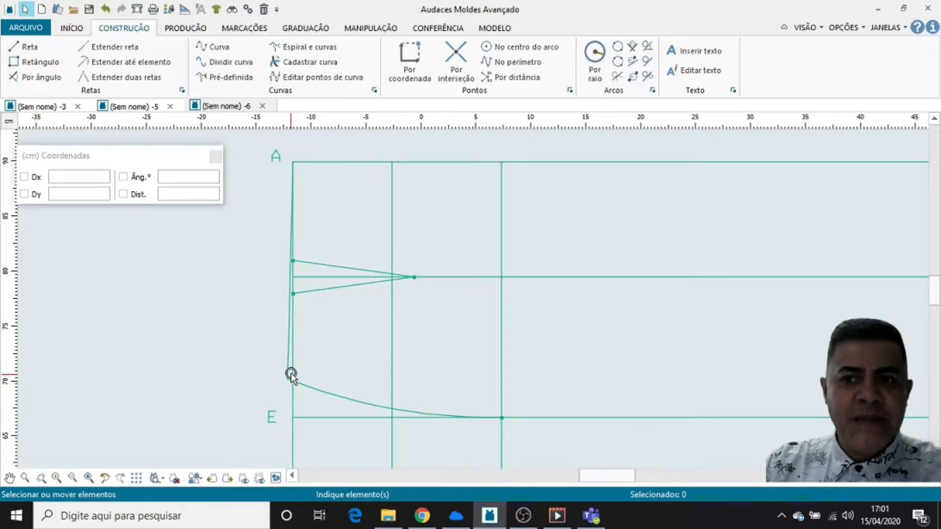
pyautogui.scroll(-2, 370, 334)
pyautogui.scroll(-1, 357, 331)
pyautogui.scroll(2, 422, 328)
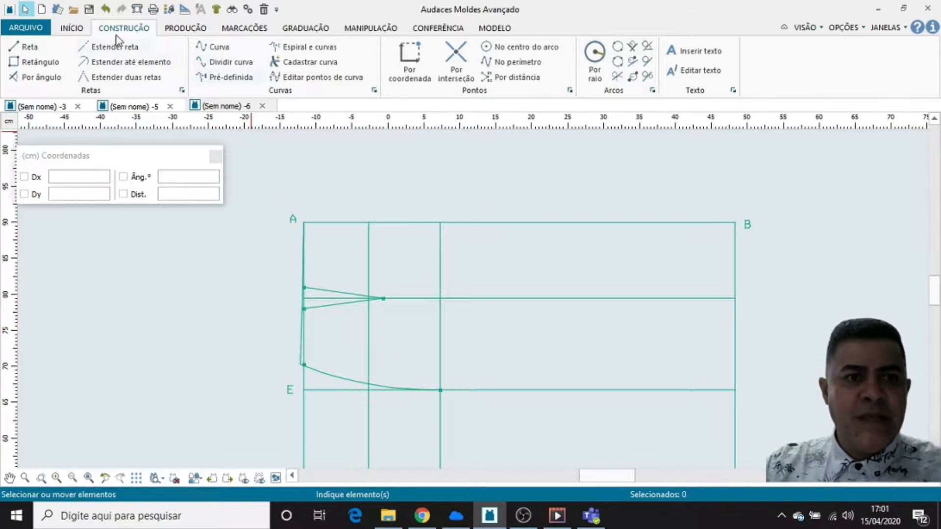
pyautogui.click(182, 29)
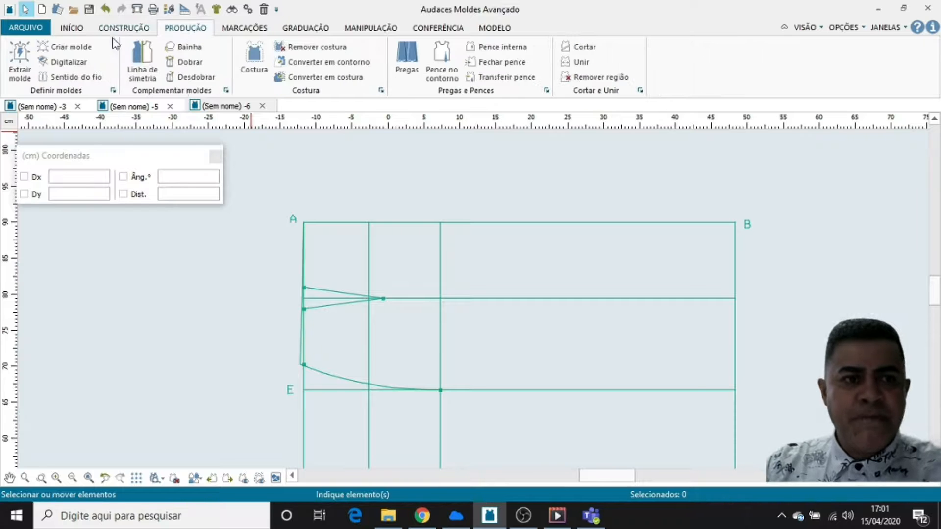
pyautogui.click(19, 78)
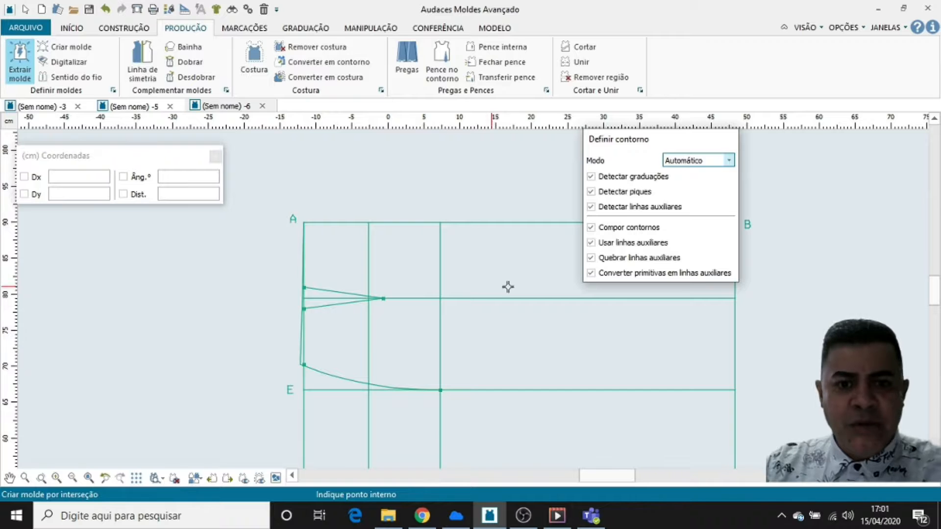
pyautogui.click(494, 273)
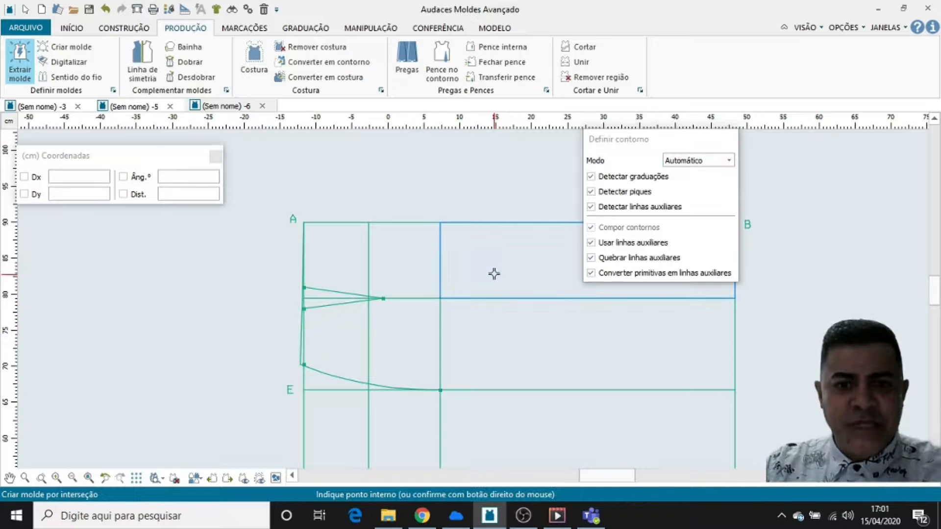
pyautogui.click(486, 341)
pyautogui.click(418, 333)
pyautogui.click(412, 269)
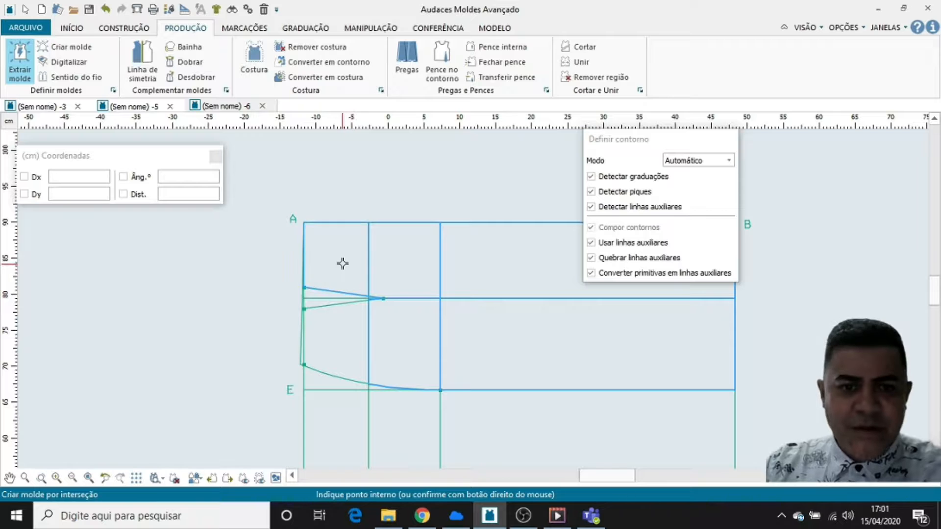
pyautogui.click(316, 295)
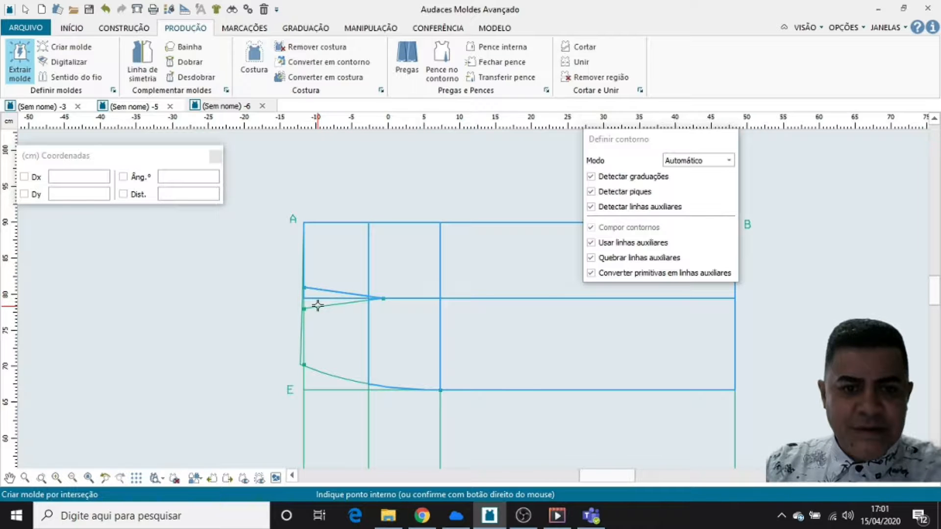
# Step: Add the remaining dart and side regions, including the narrow strip outside side A–D, and combine all regions into one contour
pyautogui.scroll(3, 317, 358)
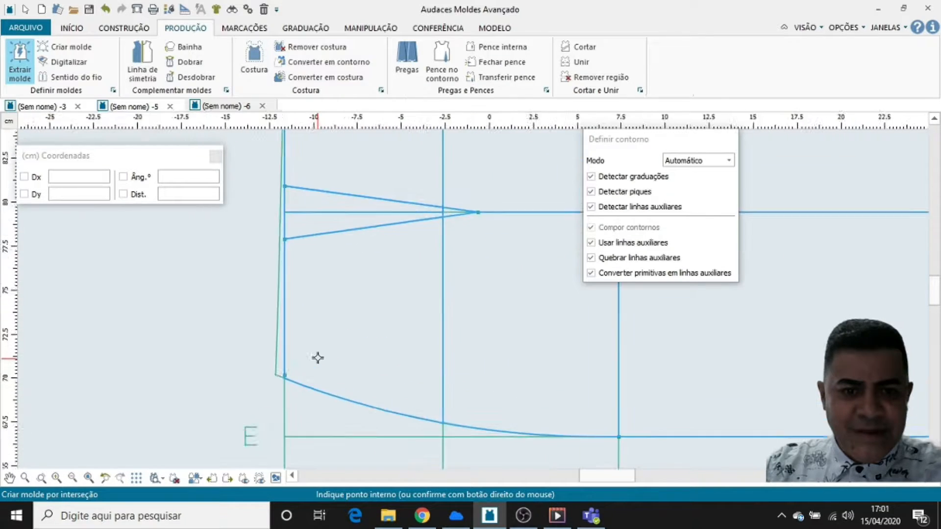
pyautogui.click(274, 363)
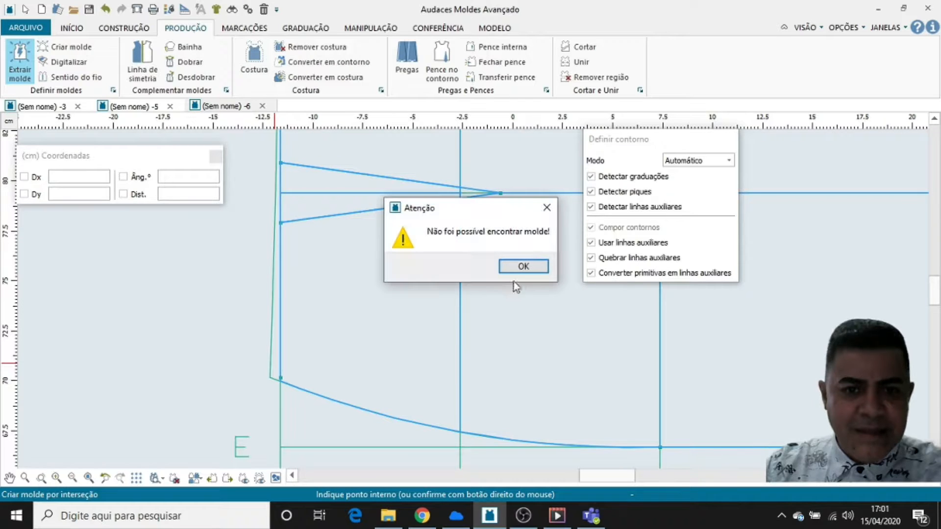
pyautogui.click(523, 267)
pyautogui.scroll(-2, 388, 288)
pyautogui.scroll(-2, 389, 288)
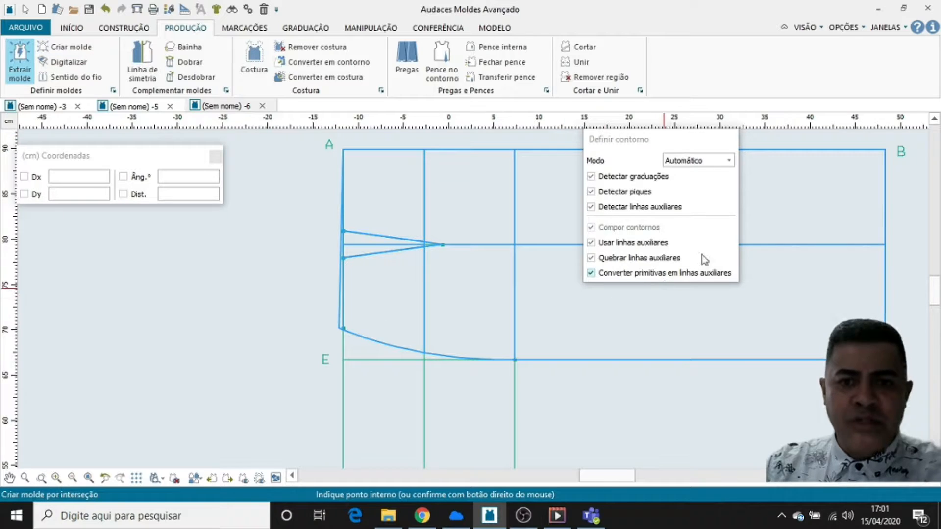
pyautogui.click(455, 205)
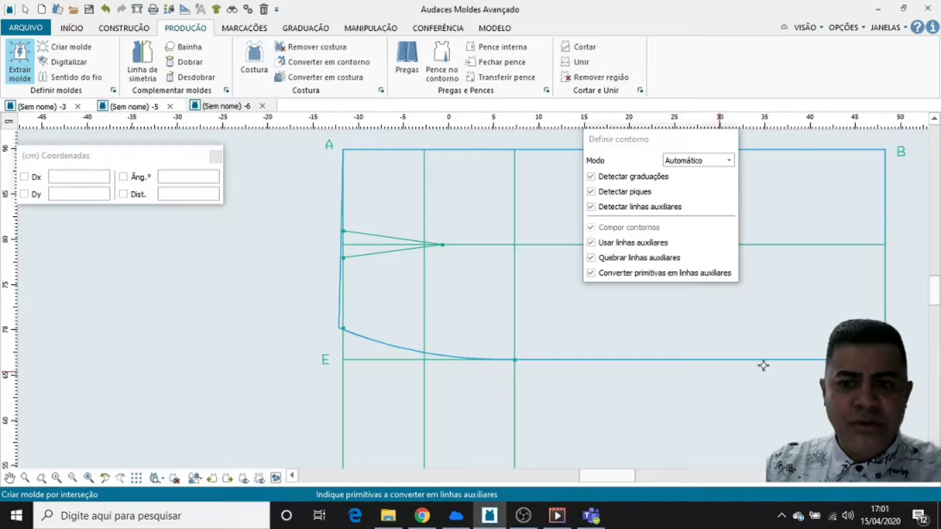
# Step: Accept the contour without converting any auxiliary lines and place the extracted piece with Dx 0 and Dy 0
pyautogui.rightClick(446, 204)
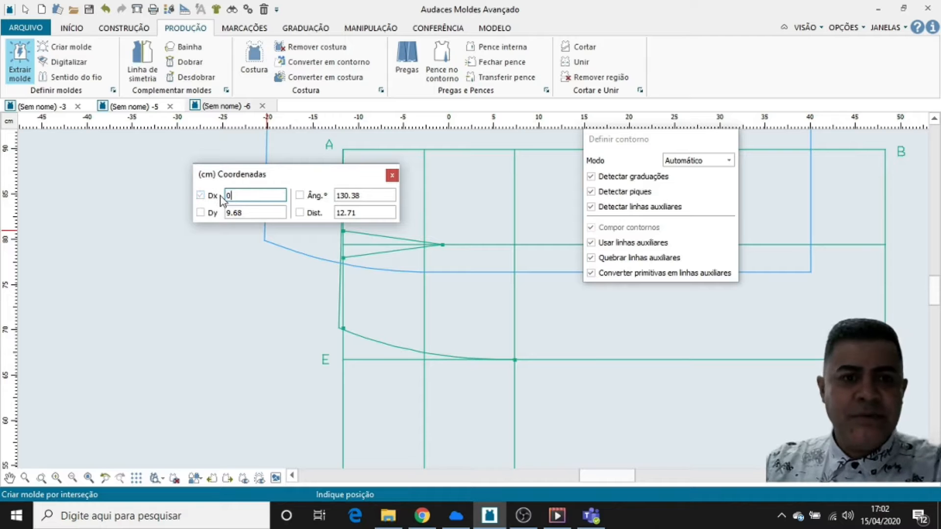
pyautogui.moveTo(252, 212); pyautogui.dragTo(215, 212)
pyautogui.press('Tab')
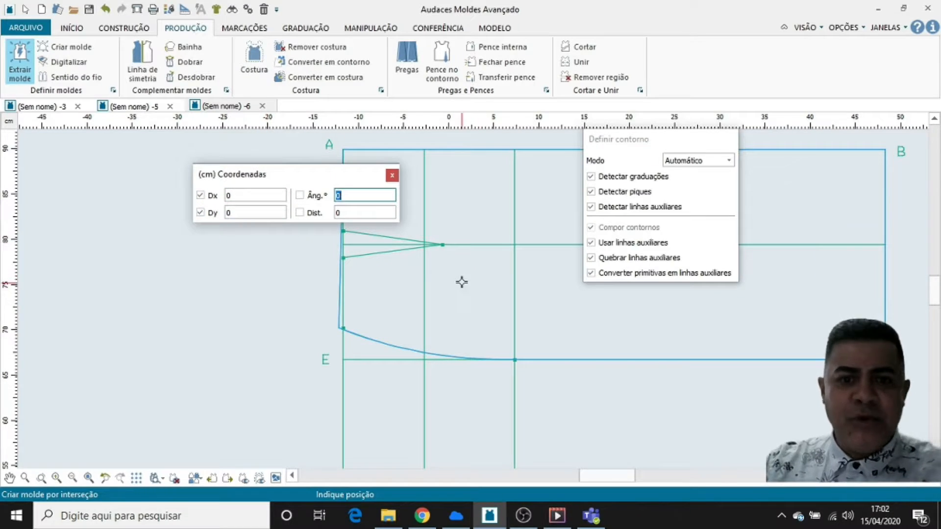
pyautogui.press('Return')
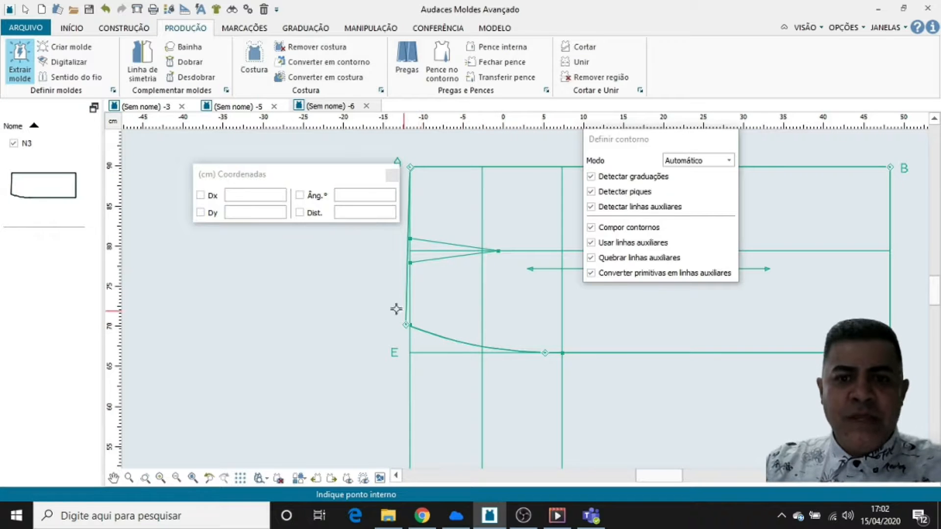
# Step: Try moving the extracted pattern piece off the construction lines by its grain line, and undo the move
pyautogui.scroll(-4, 395, 309)
pyautogui.scroll(4, 539, 279)
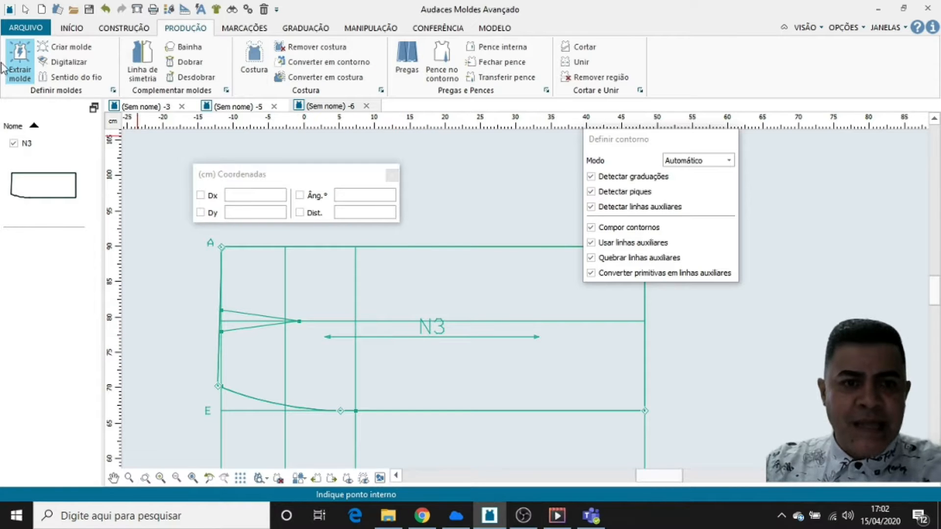
pyautogui.click(25, 9)
pyautogui.moveTo(409, 337); pyautogui.dragTo(568, 271)
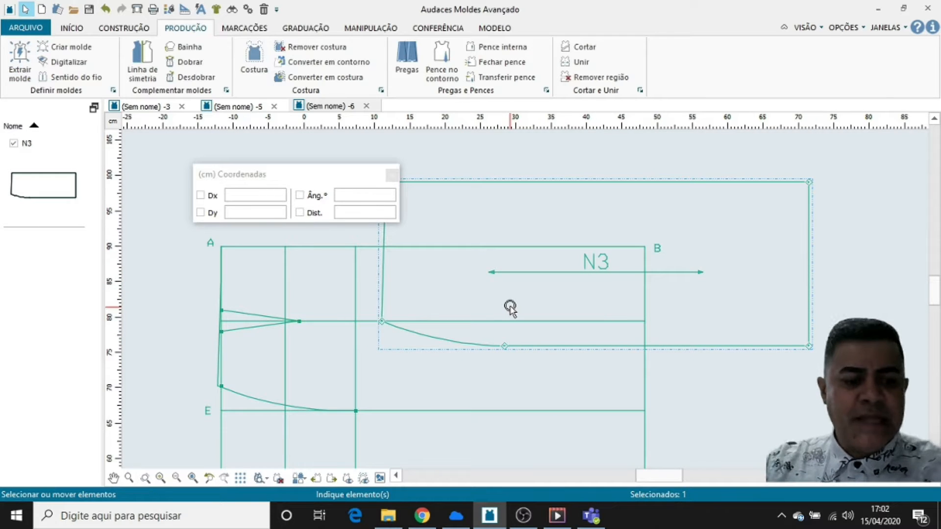
pyautogui.hotkey('ctrl', 'z')
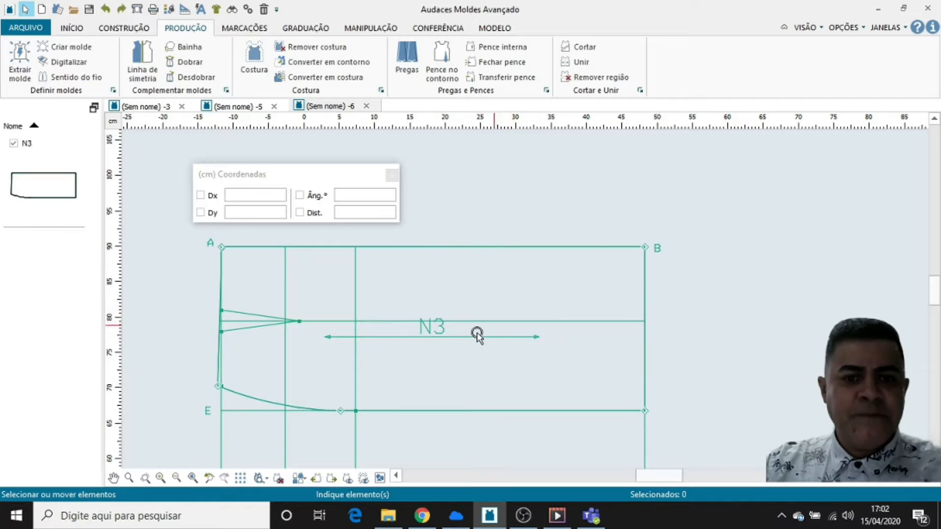
# Step: Insert an MX - marca X notch at the tip of the side dart on pattern piece N3
pyautogui.scroll(1, 191, 338)
pyautogui.scroll(3, 191, 338)
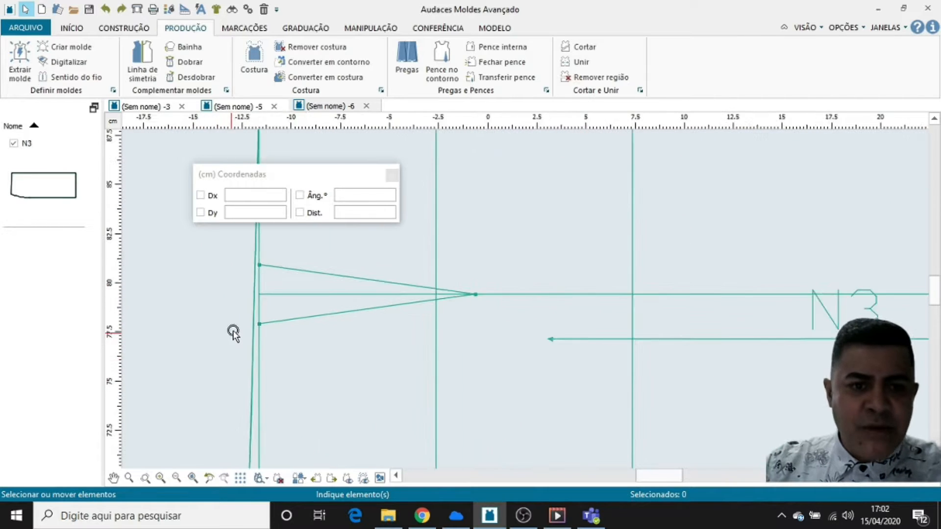
pyautogui.moveTo(265, 169); pyautogui.dragTo(235, 155)
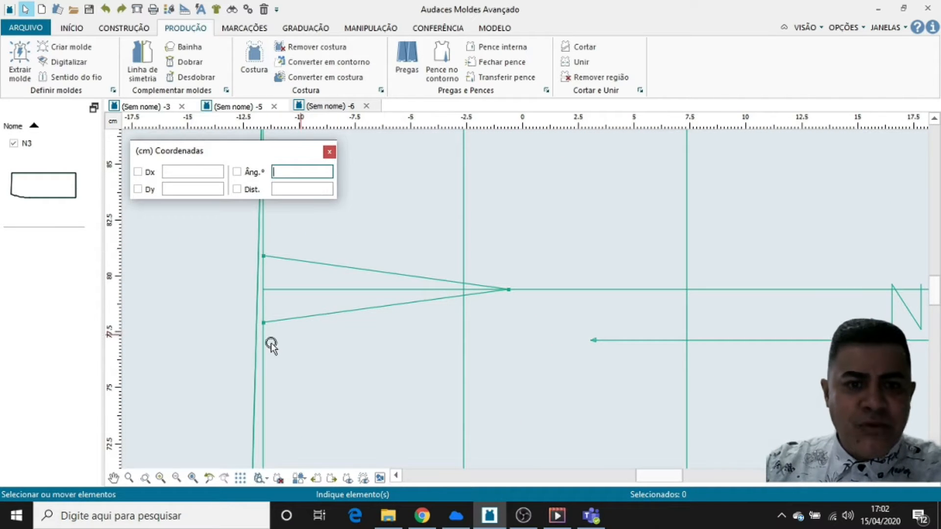
pyautogui.scroll(-1, 256, 280)
pyautogui.scroll(-1, 256, 280)
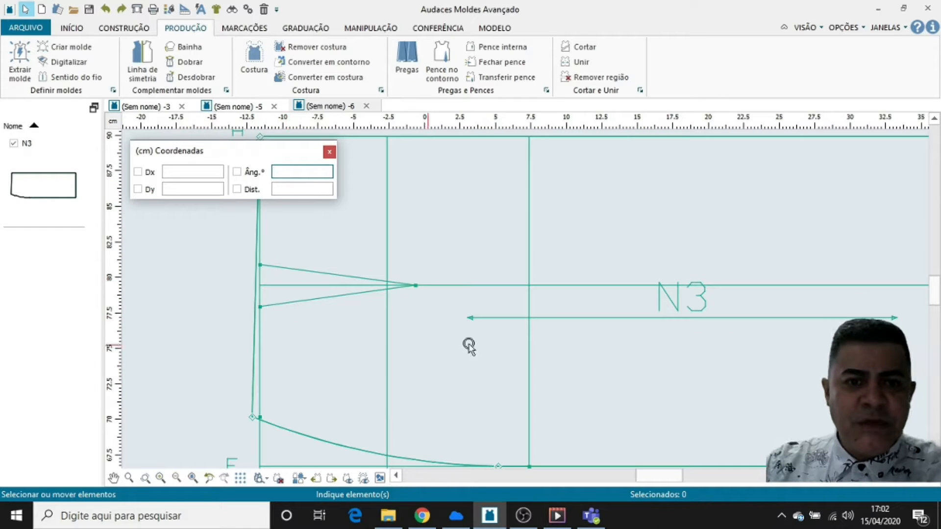
pyautogui.click(572, 319)
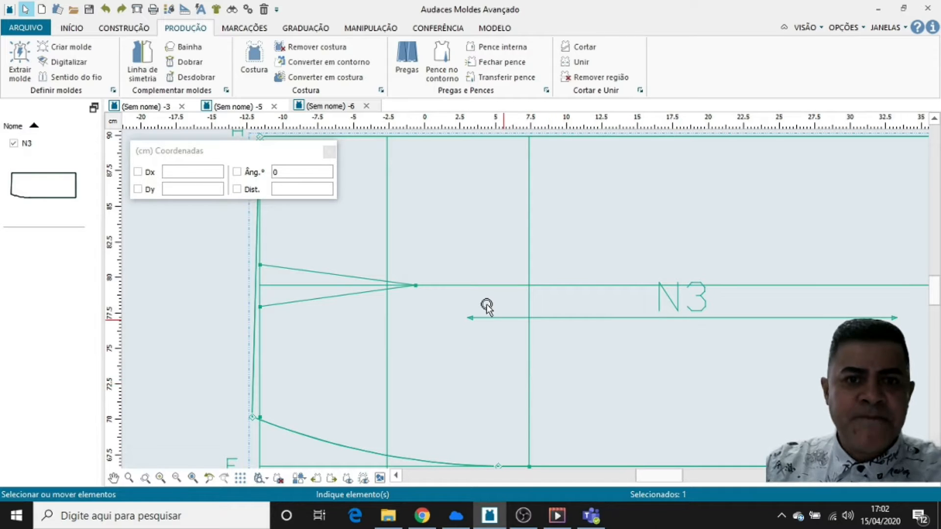
pyautogui.click(254, 30)
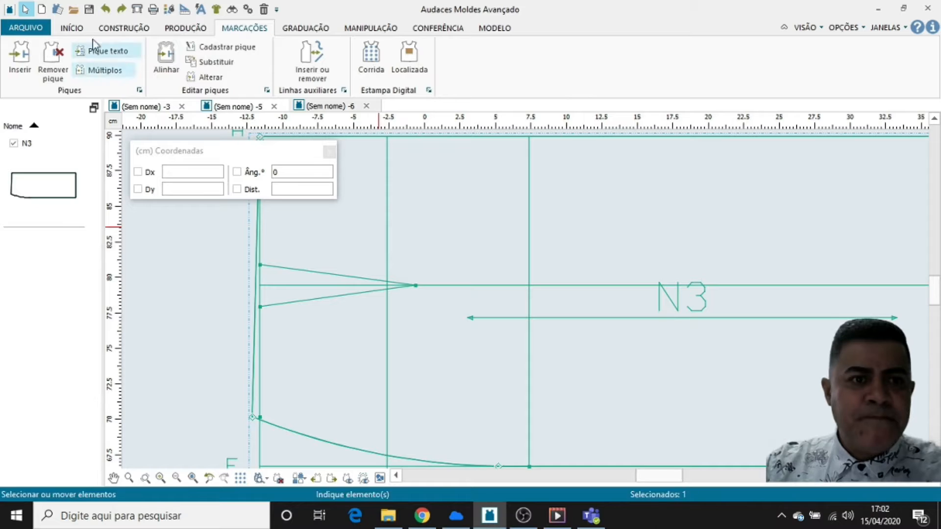
pyautogui.click(19, 60)
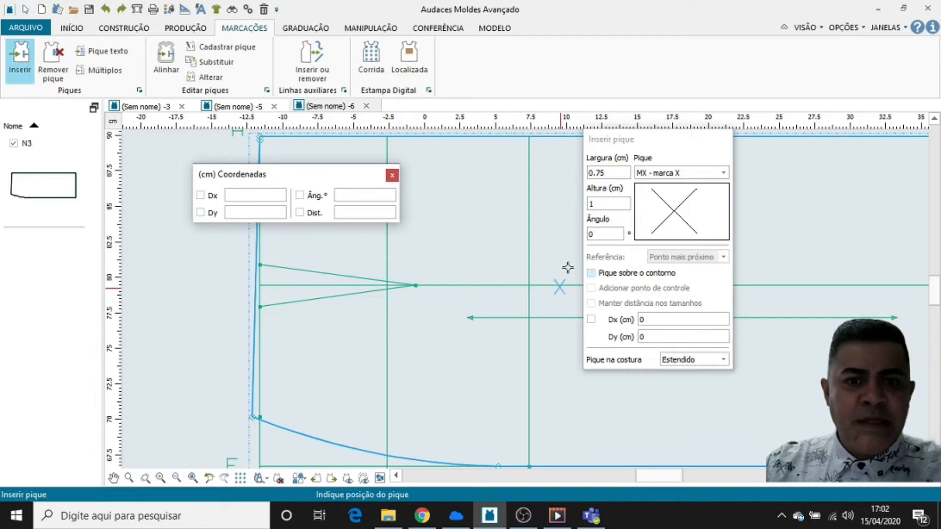
pyautogui.click(415, 286)
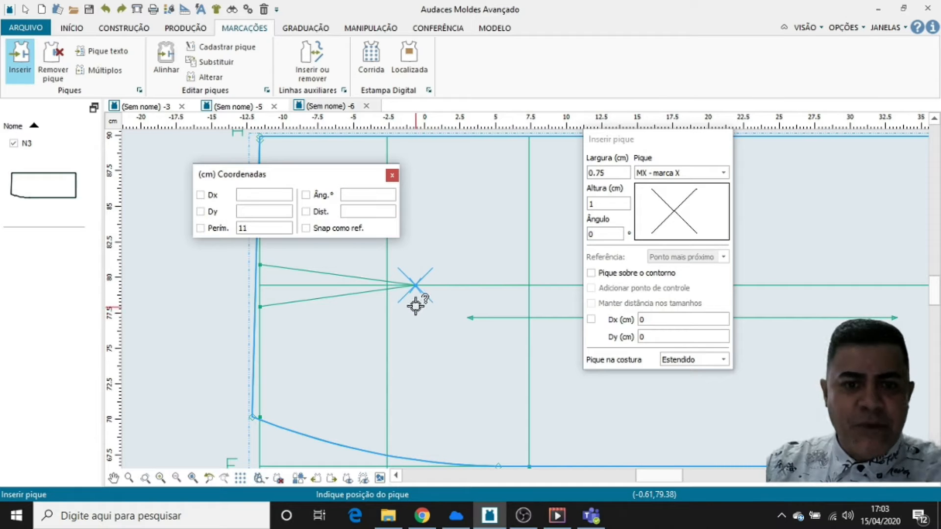
pyautogui.click(416, 306)
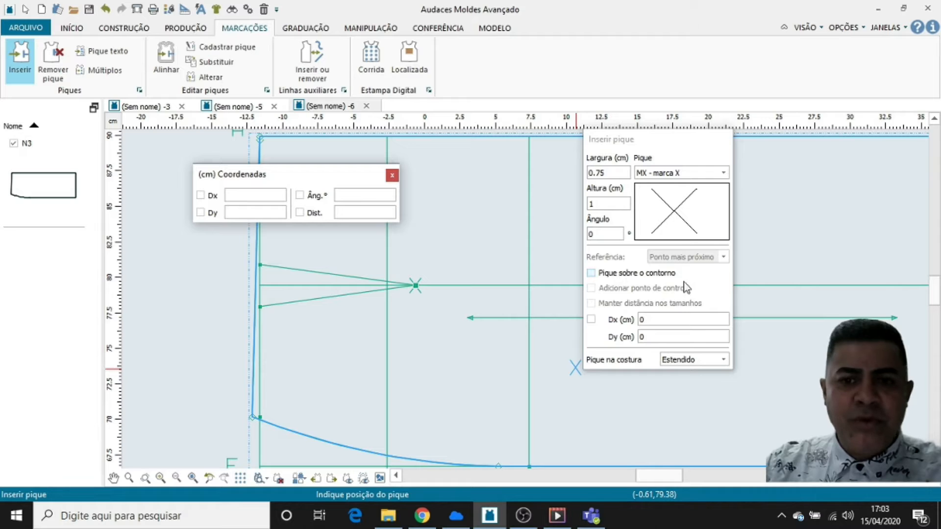
# Step: Insert T - forma T notches with Pique sobre o contorno enabled where both dart legs meet the piece's side contour
pyautogui.click(592, 274)
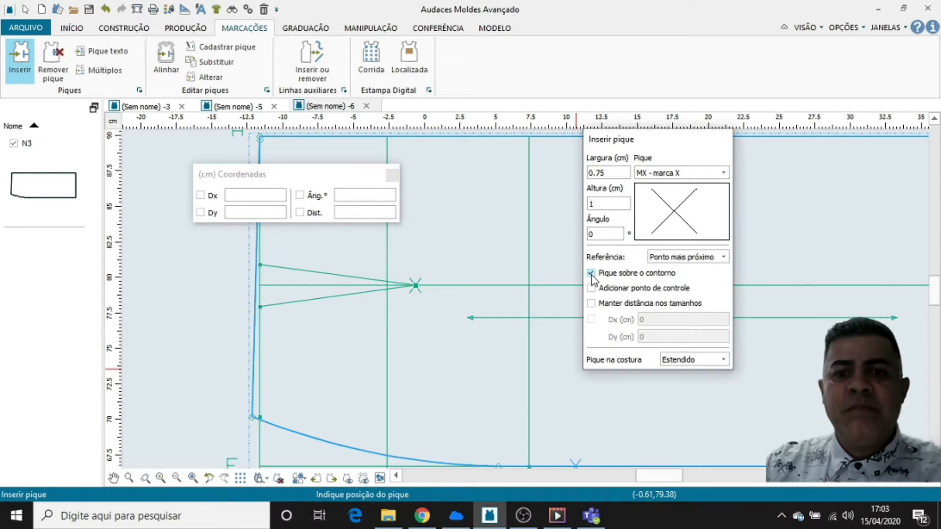
pyautogui.click(724, 173)
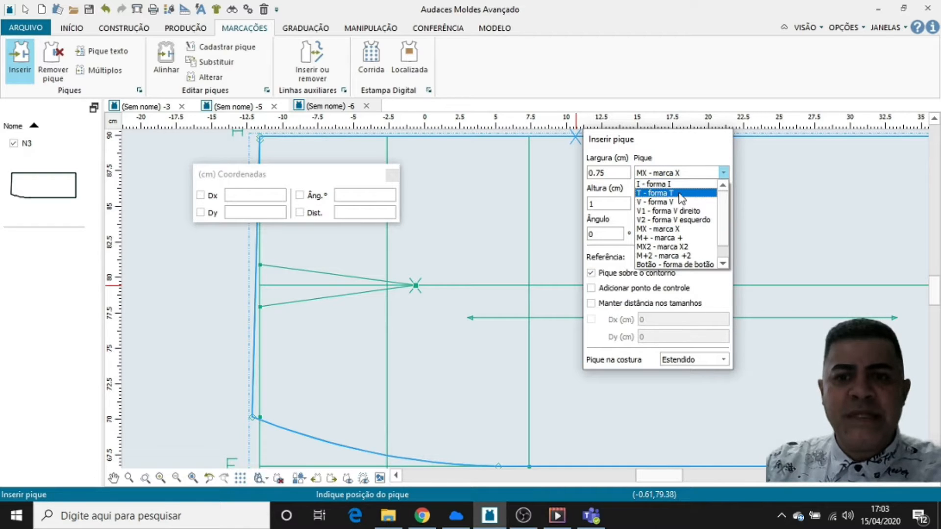
pyautogui.click(680, 193)
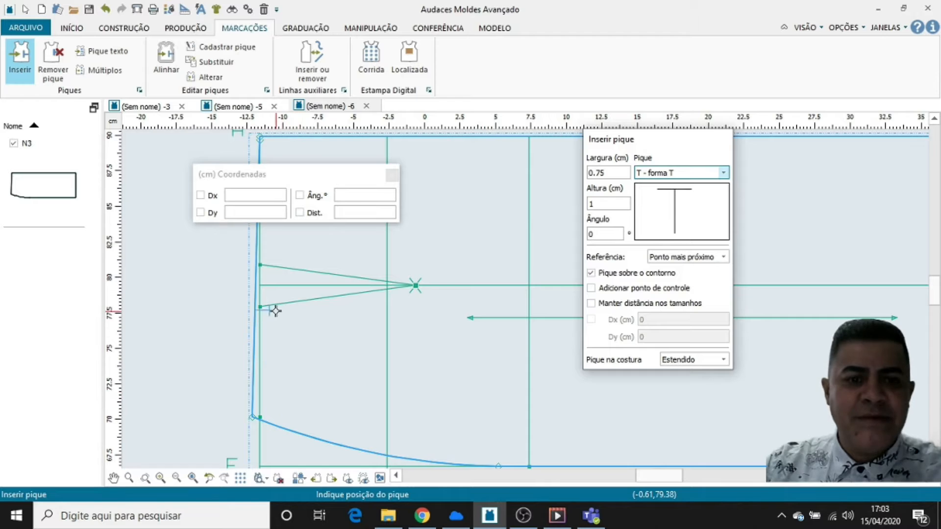
pyautogui.scroll(5, 265, 310)
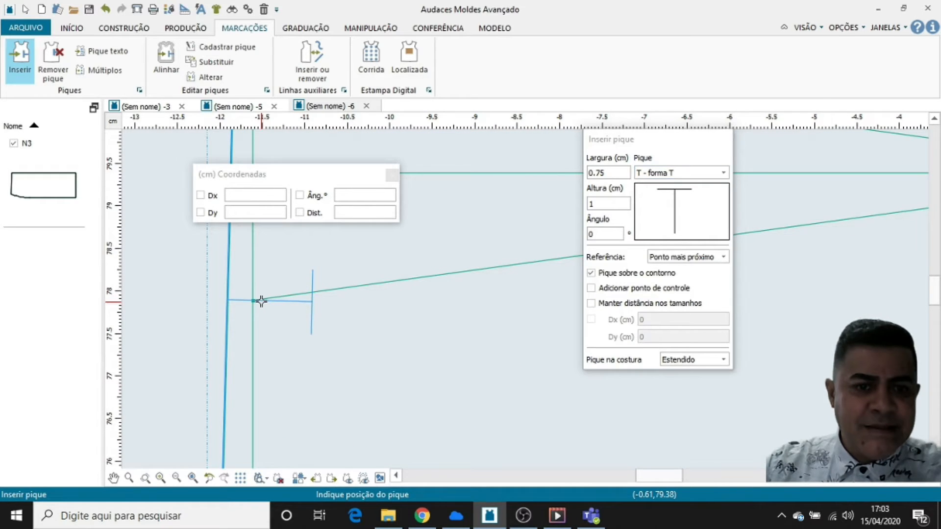
pyautogui.scroll(-3, 268, 313)
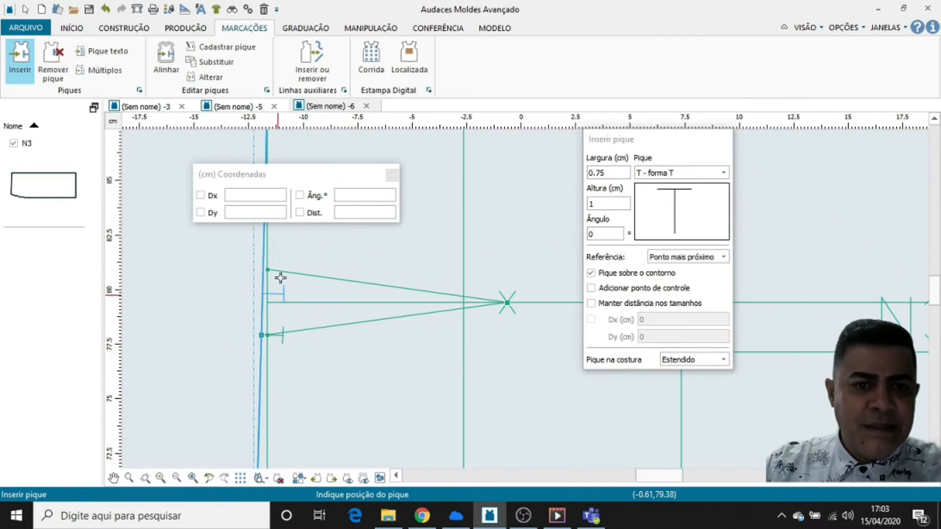
pyautogui.scroll(2, 274, 267)
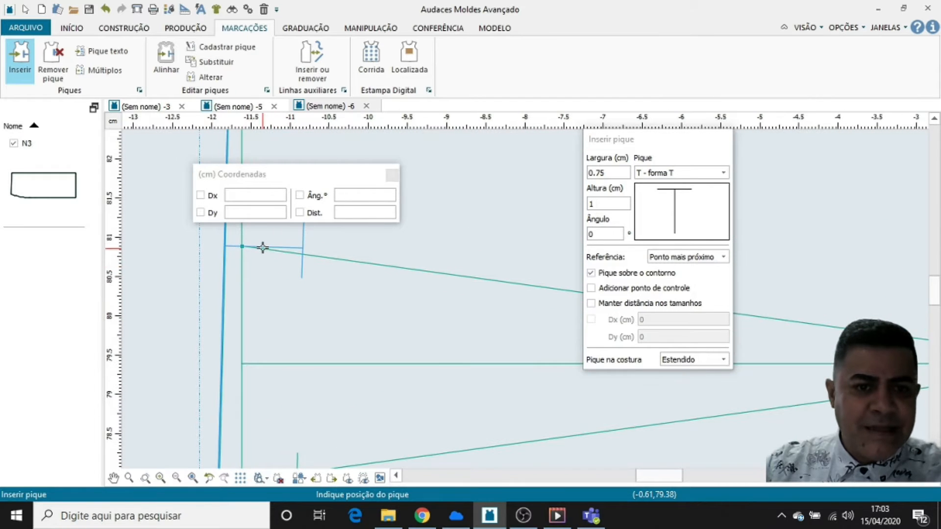
pyautogui.scroll(-6, 266, 253)
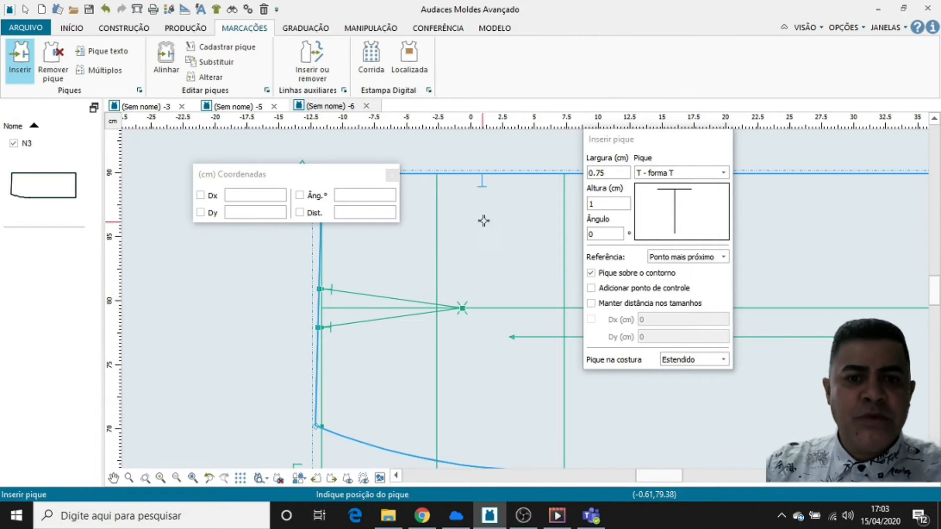
pyautogui.press('Escape')
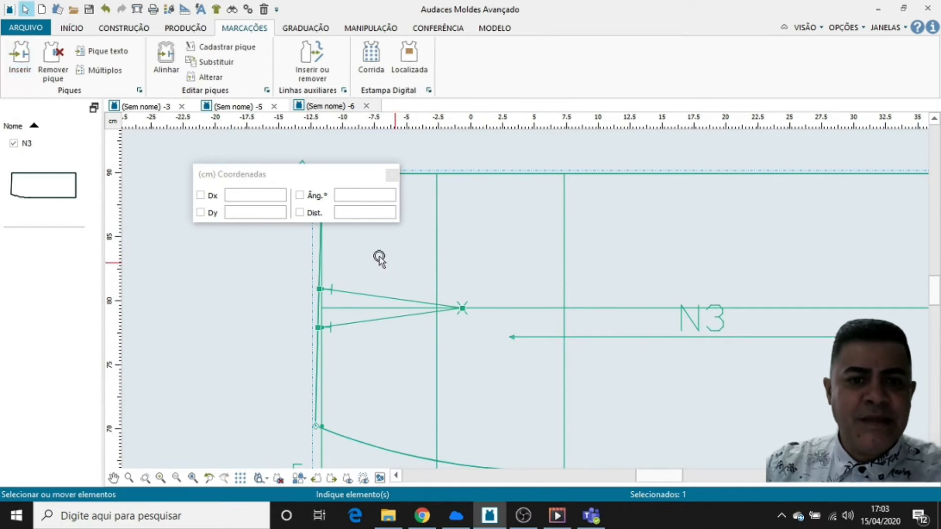
# Step: Move the extracted piece by its grain line up off the construction lines and inspect its dart notches
pyautogui.scroll(-2, 324, 274)
pyautogui.scroll(-3, 314, 294)
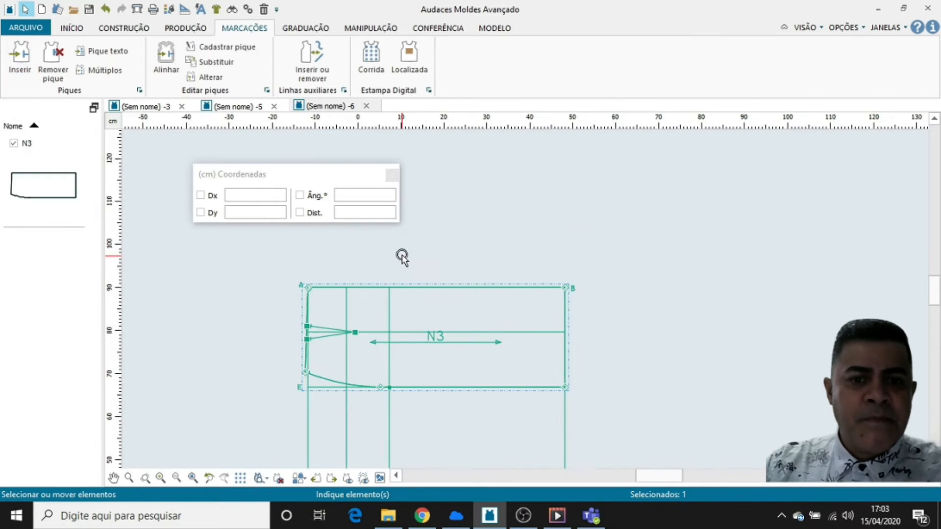
pyautogui.moveTo(438, 344); pyautogui.dragTo(569, 221)
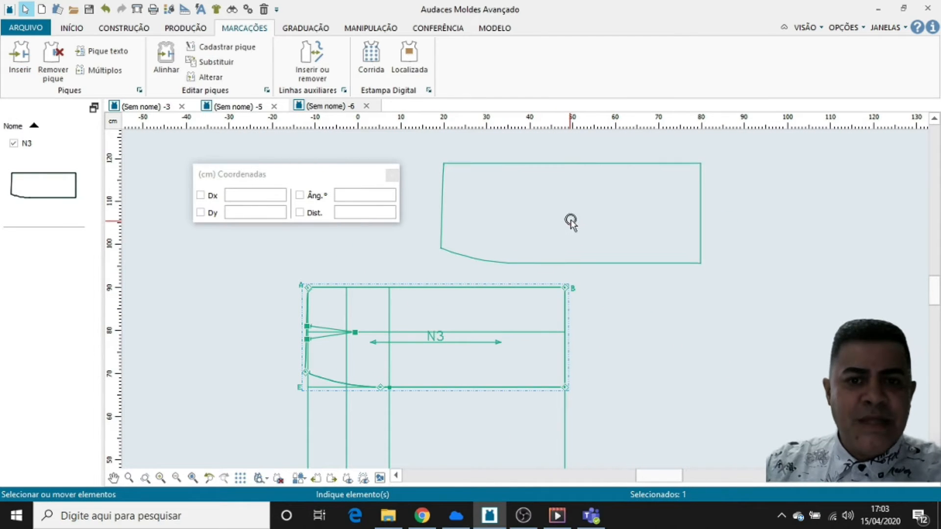
pyautogui.scroll(3, 534, 208)
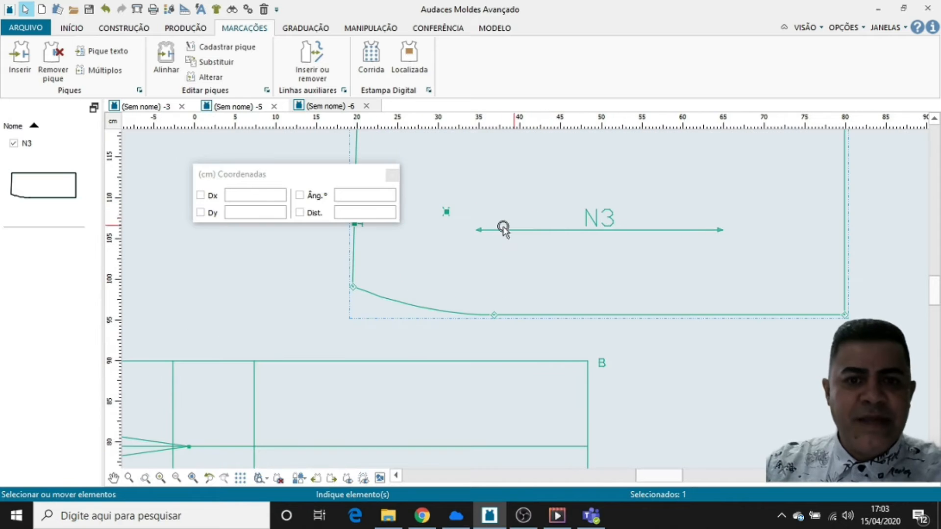
pyautogui.scroll(-1, 455, 245)
pyautogui.scroll(5, 421, 237)
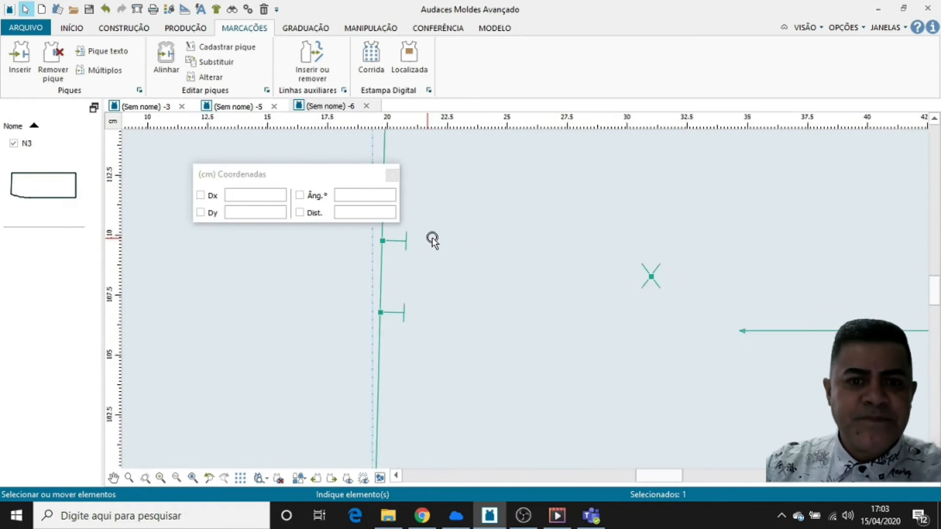
pyautogui.scroll(-6, 424, 293)
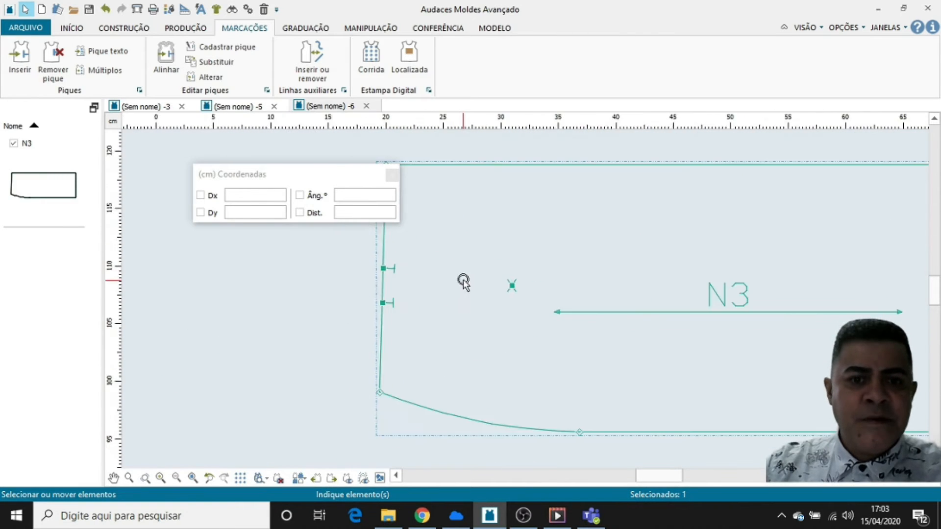
pyautogui.scroll(-3, 441, 280)
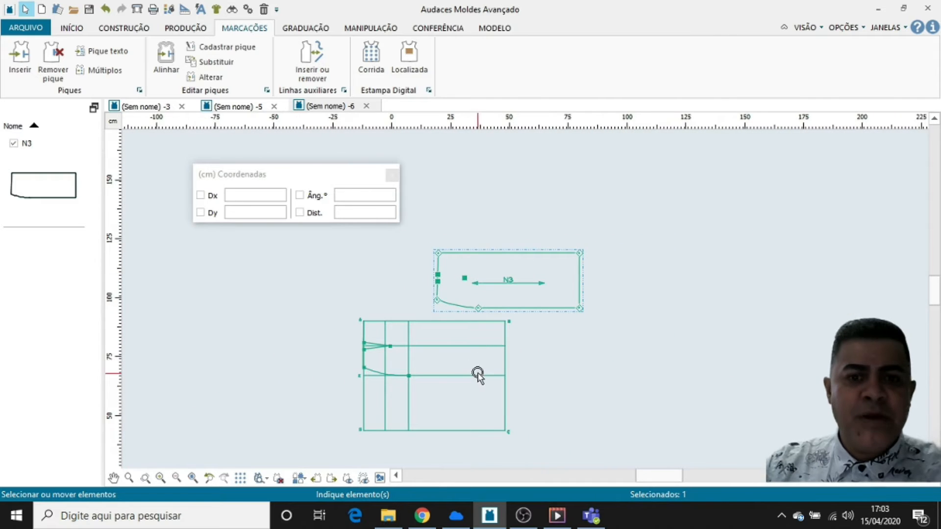
# Step: Reposition the extracted piece directly above the base rectangle, with its sides lined up with line A–B
pyautogui.scroll(1, 458, 360)
pyautogui.moveTo(304, 176); pyautogui.dragTo(253, 153)
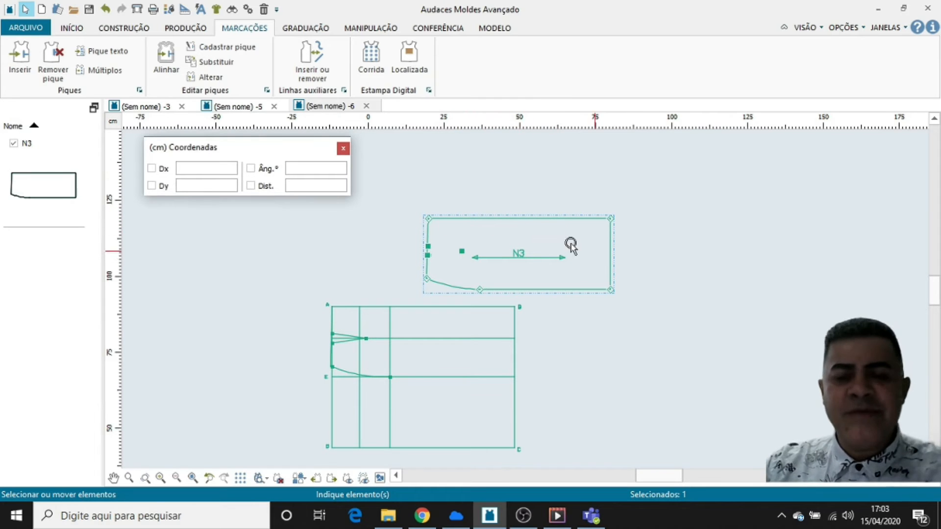
pyautogui.moveTo(505, 216); pyautogui.dragTo(411, 222)
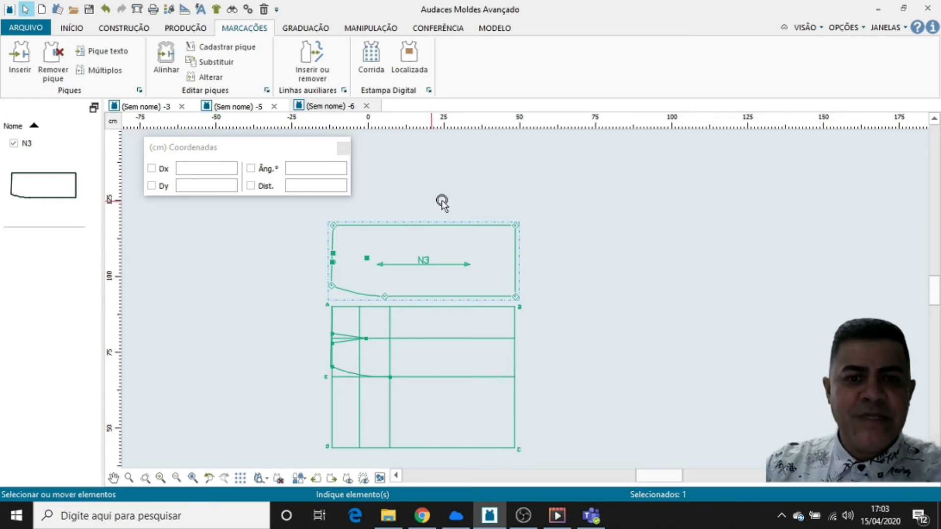